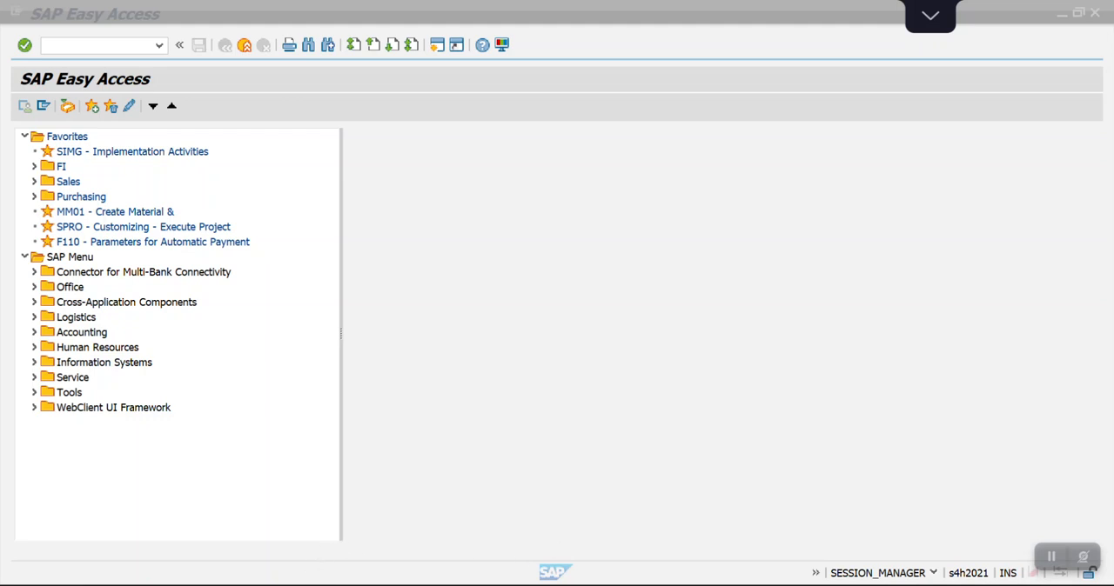
Switch to the Excel workbook and review the posting requirement on Sheet2 and the withholding tax configuration steps on Sheet1.
key("alt+Tab")
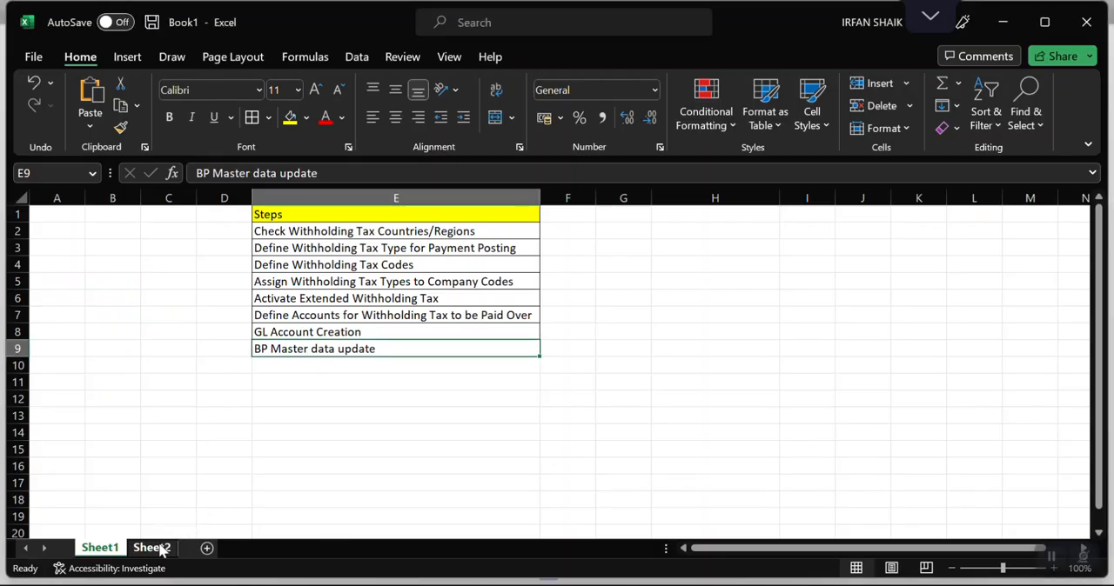
left_click(157, 549)
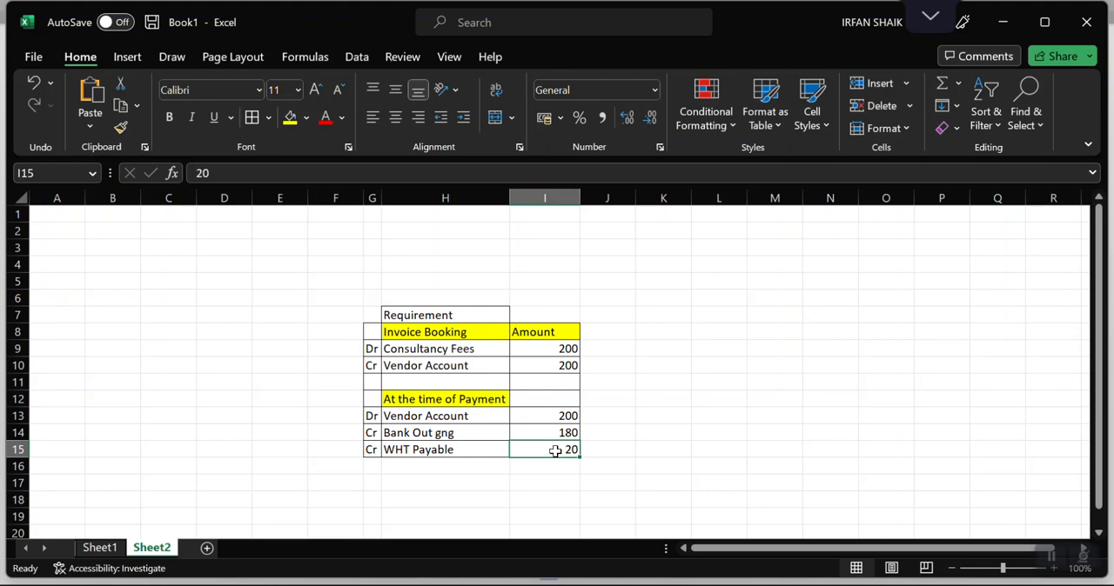
left_click(103, 548)
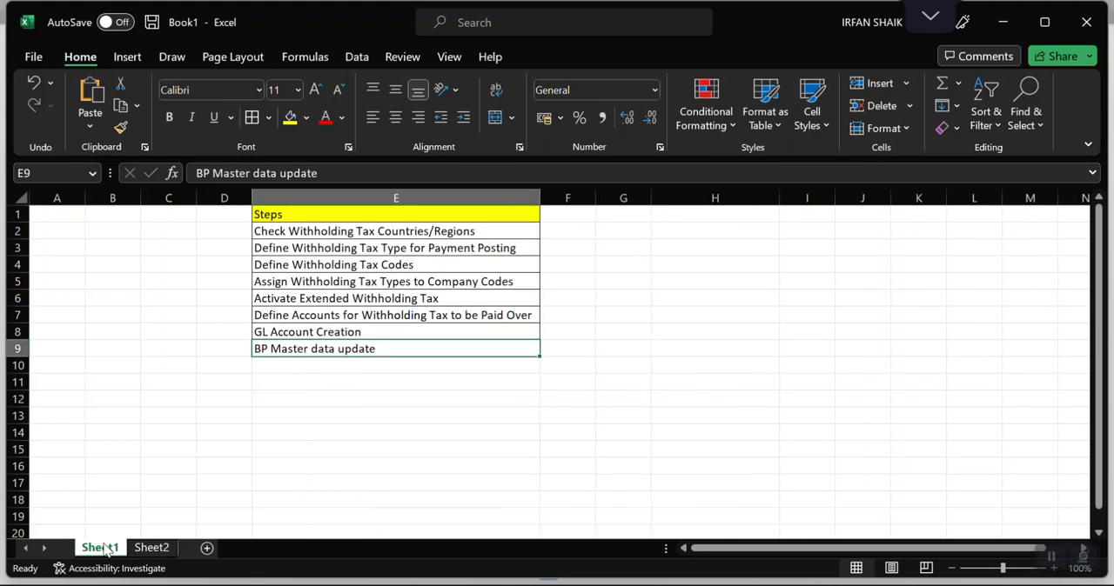
left_click(321, 233)
left_click_drag(322, 233, 318, 348)
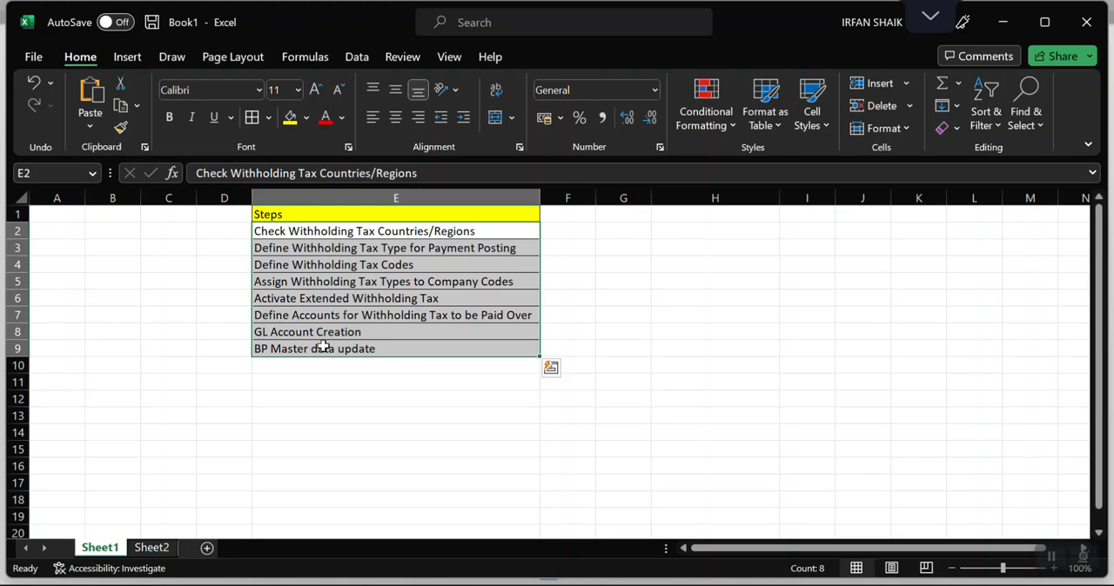
left_click(224, 230)
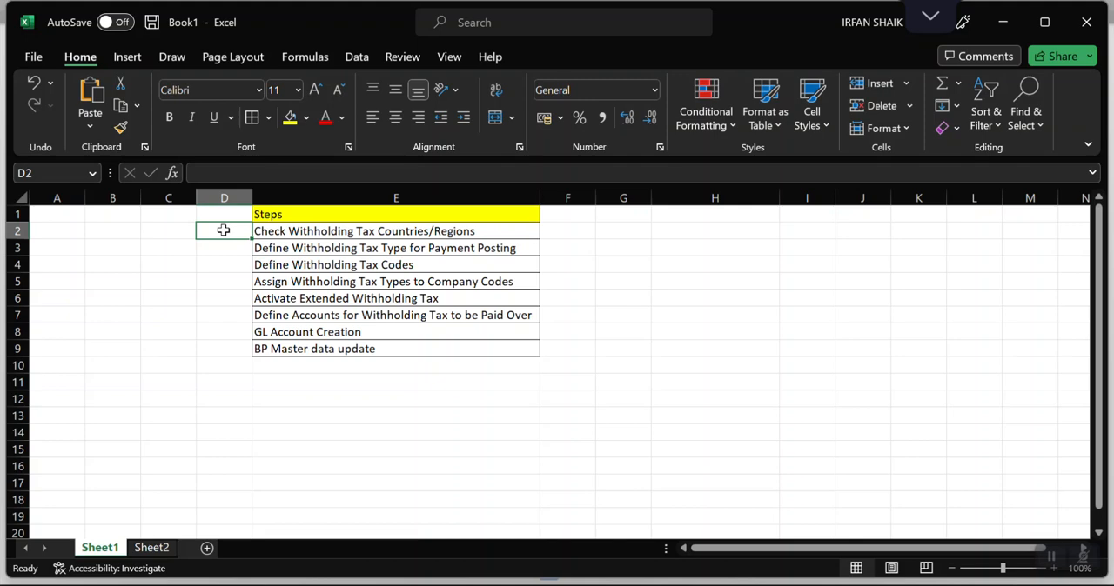
key("Right")
key("Right")
key("Left")
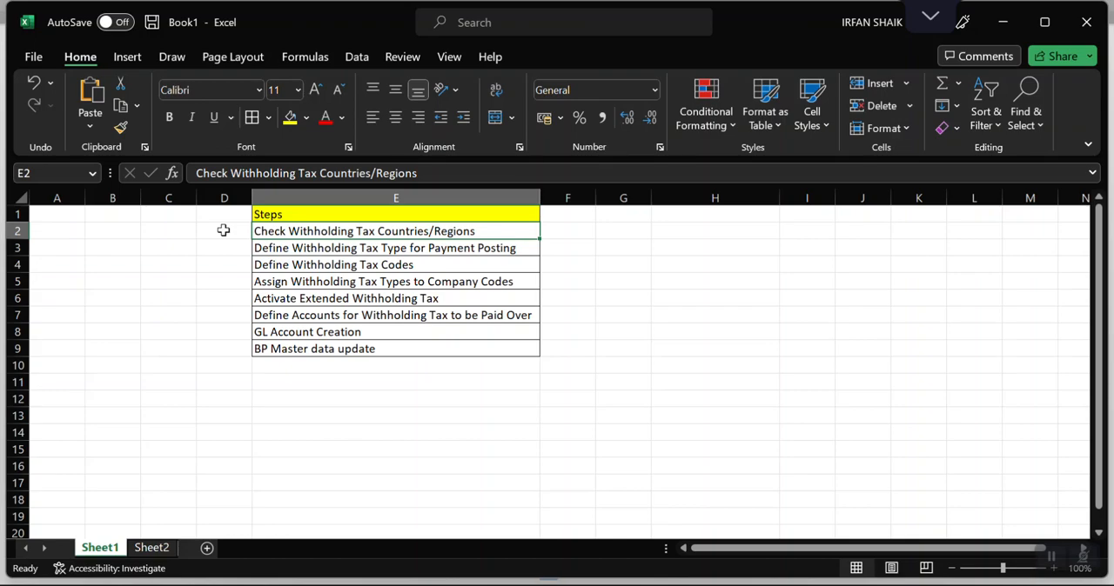
Switch to SAP, run transaction SPRO and display the SAP Reference IMG.
key("alt+Tab")
key("alt+Tab")
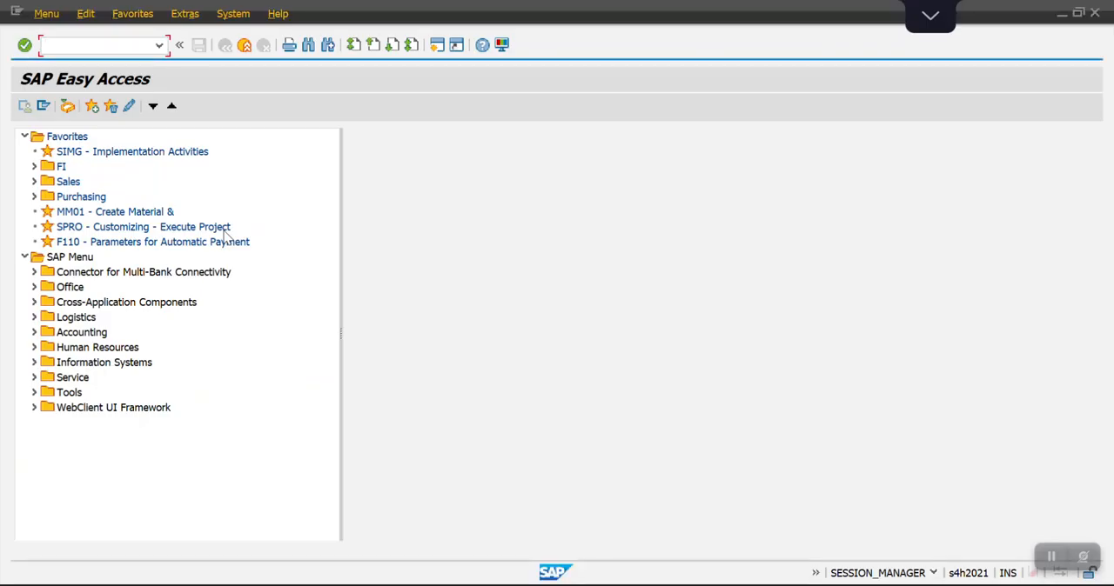
type("spro")
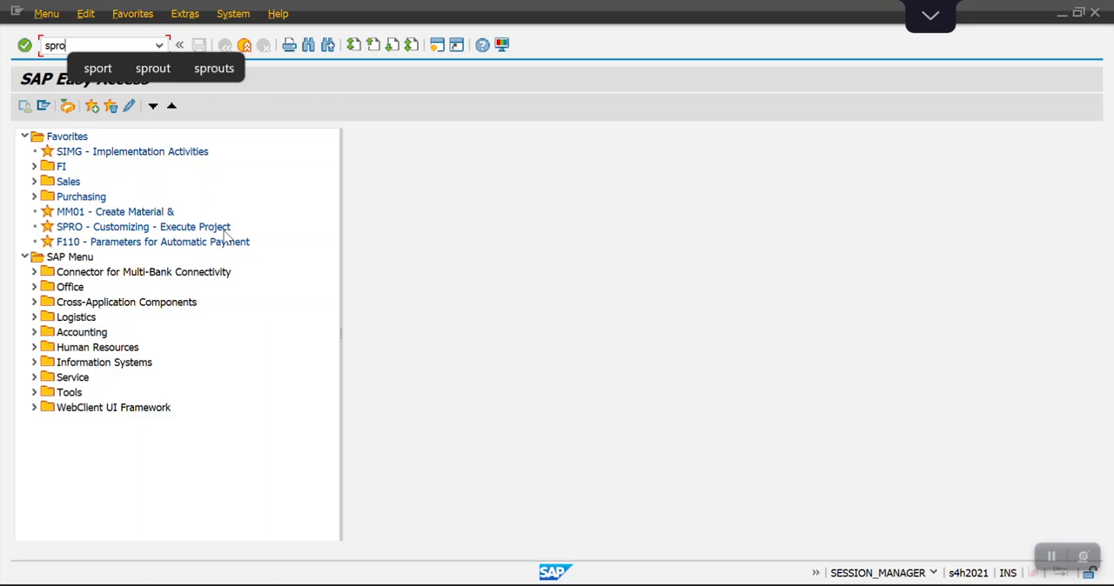
key("Return")
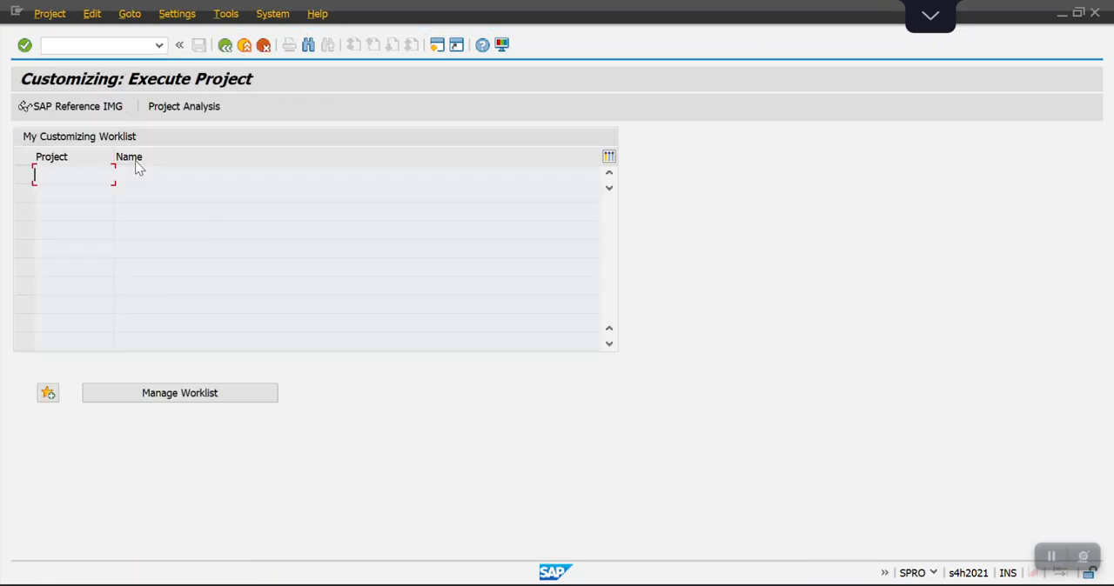
left_click(87, 112)
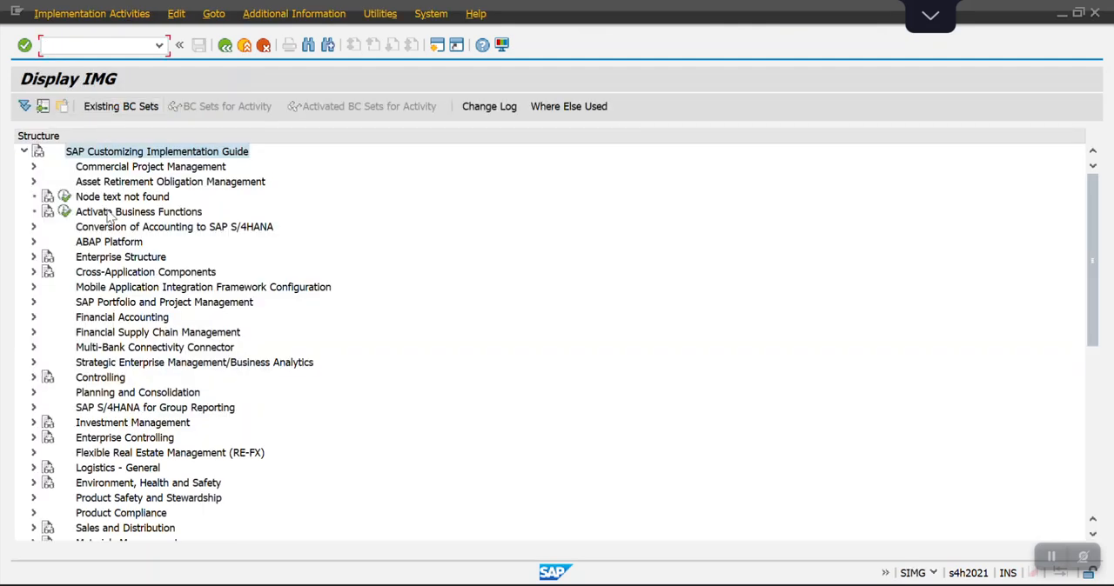
Expand Financial Accounting and its Financial Accounting Global Settings node in the implementation guide.
key("Down")
key("Down")
key("Down")
key("Down")
key("Down")
key("Down")
key("Right")
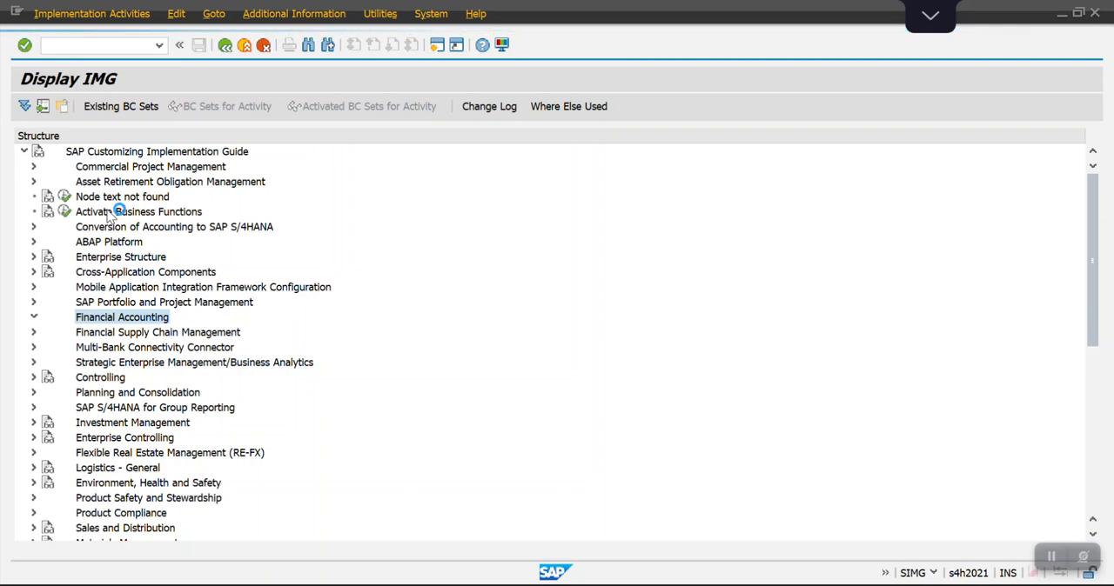
key("Down")
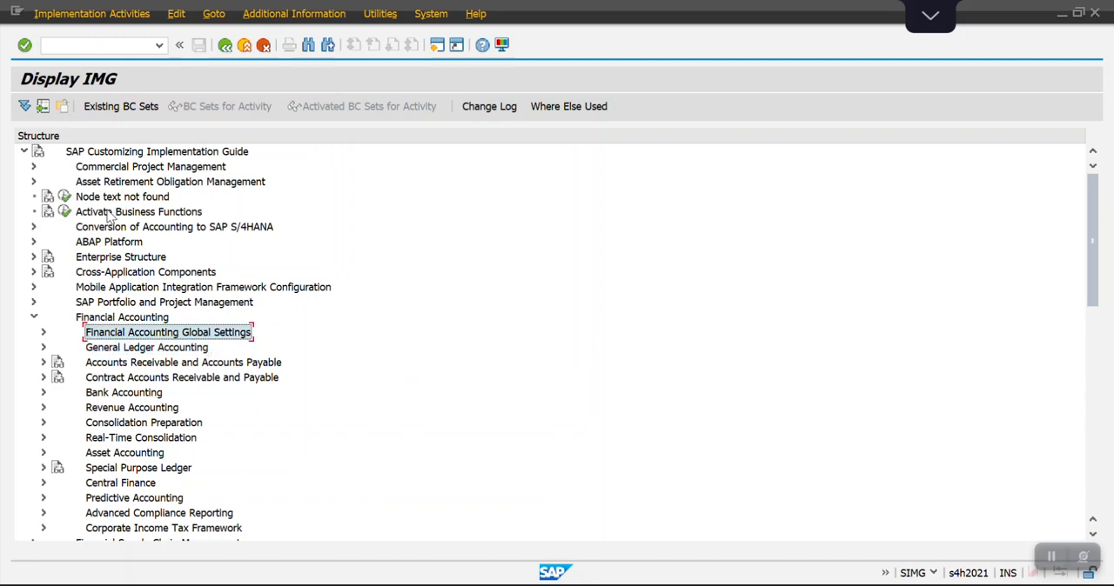
key("Right")
Expand Withholding Tax under the global settings, including its Extended Withholding Tax subnode.
key("Down")
key("Down")
key("Down")
key("Down")
key("Down")
key("Down")
key("Down")
key("Right")
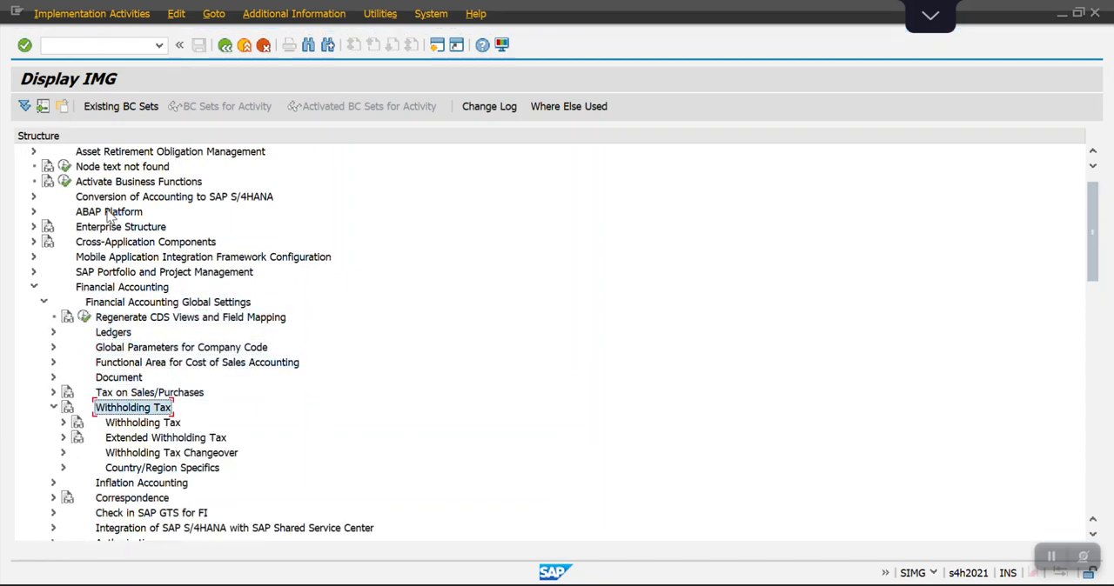
key("Down")
key("Down")
key("Right")
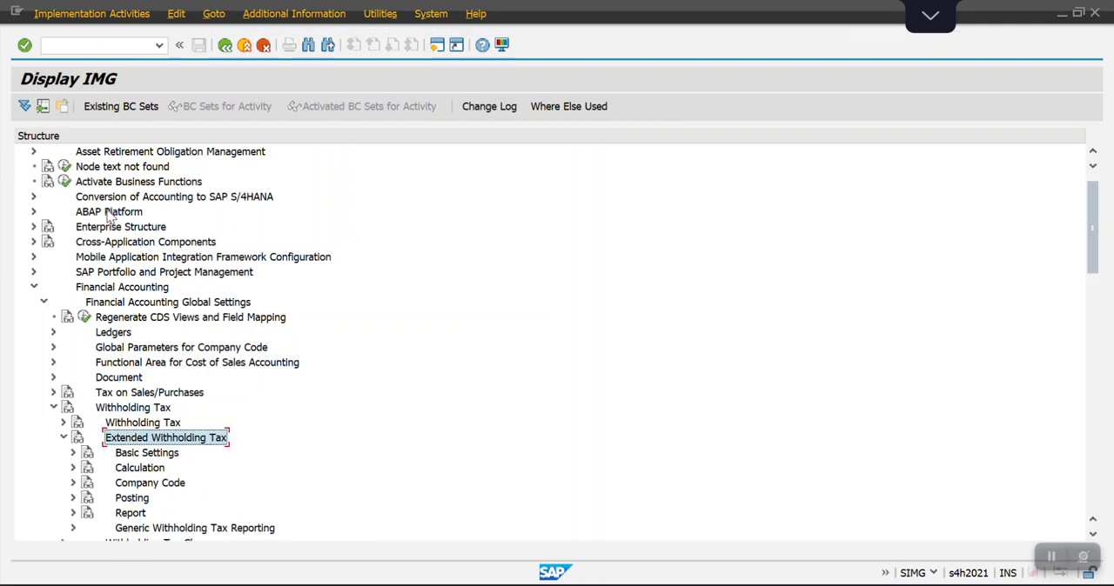
key("Up")
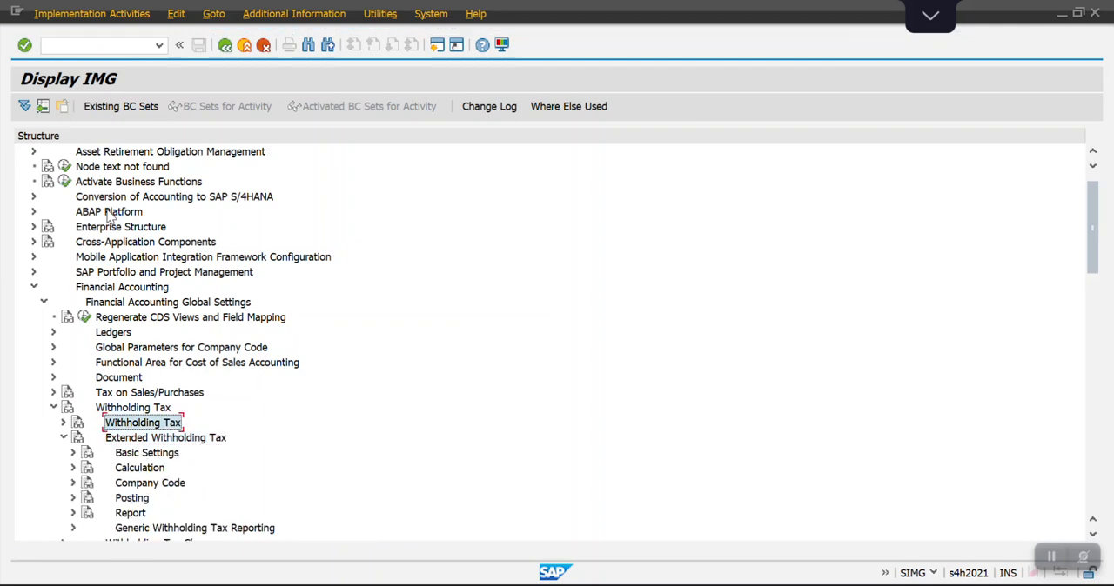
key("Right")
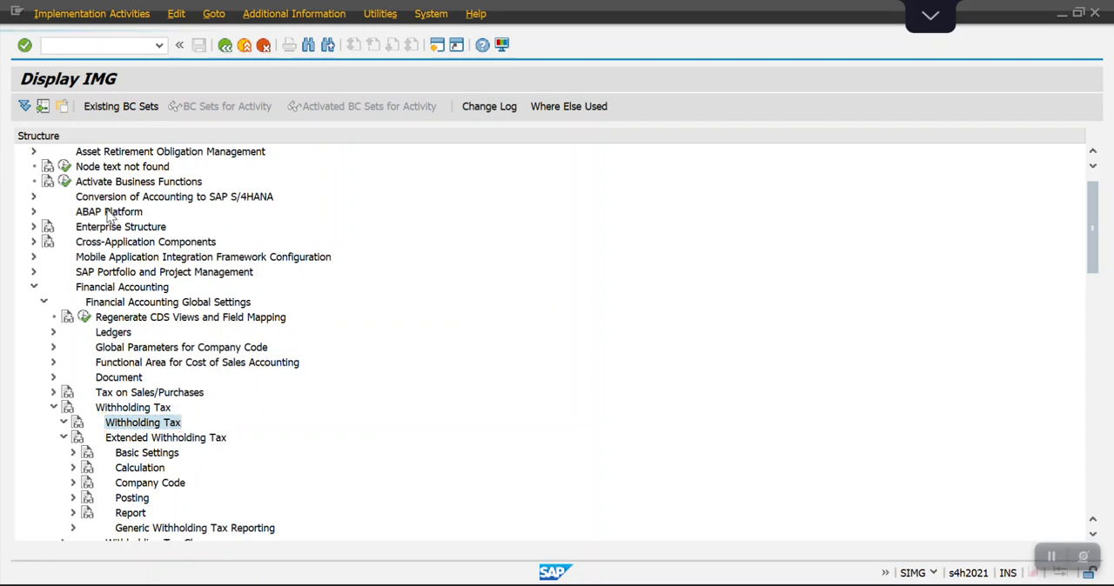
key("Down")
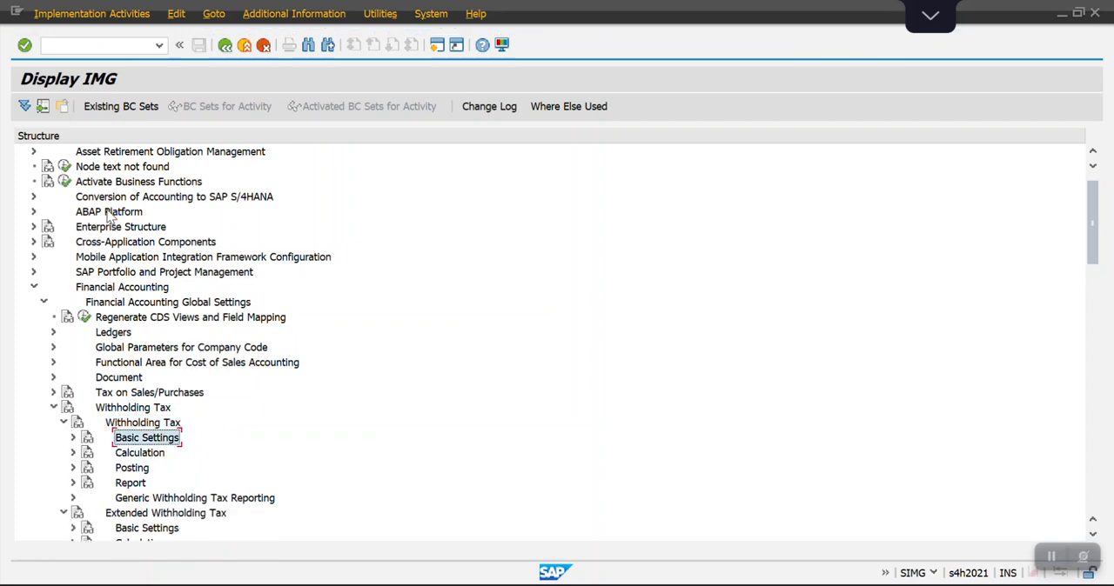
key("Right")
key("Down")
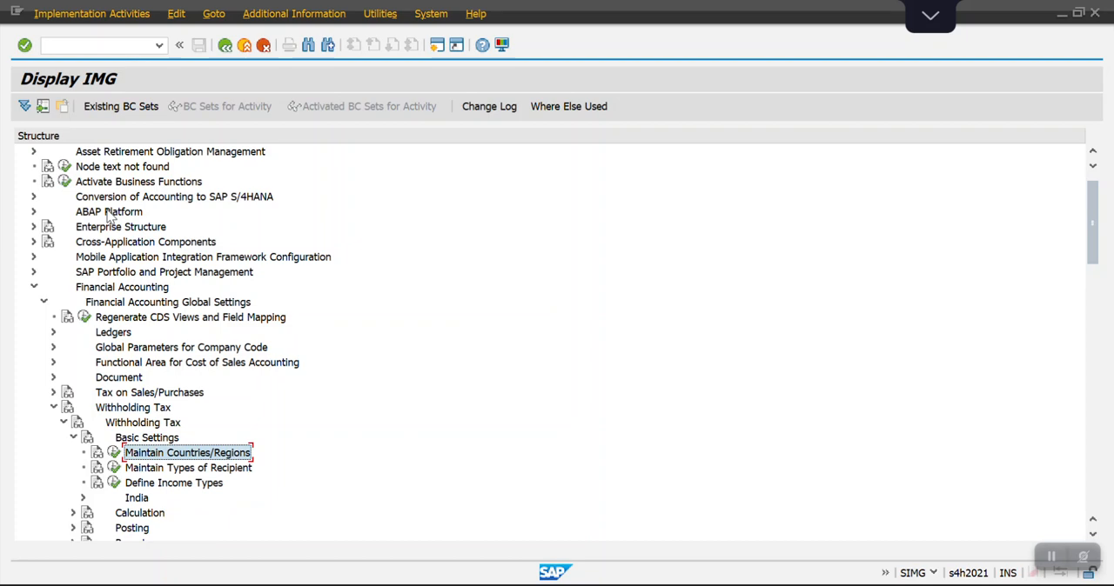
key("Up")
key("Left")
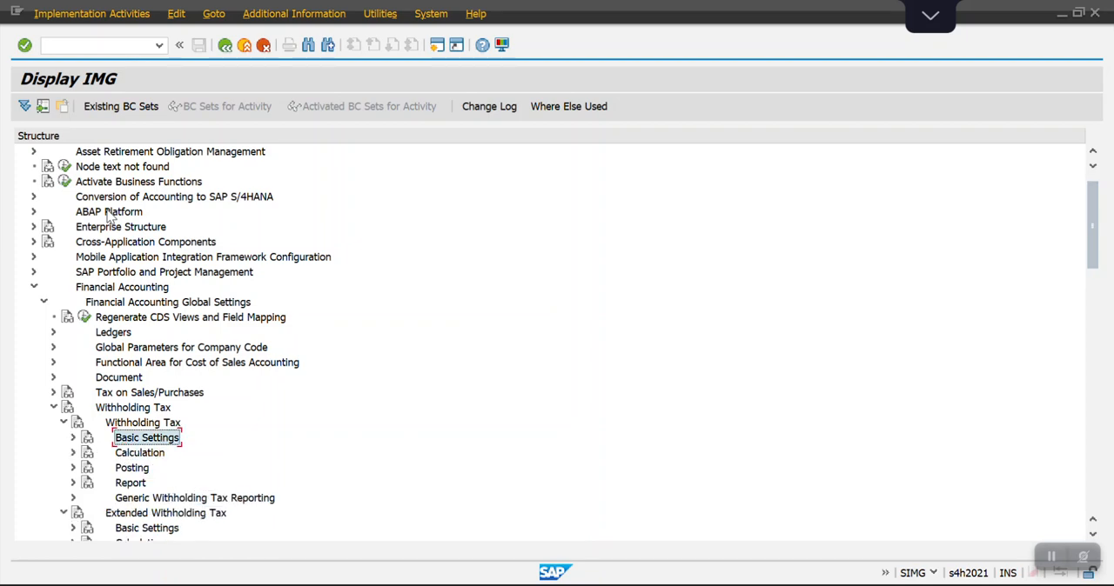
key("Left")
key("Left")
Expand Basic Settings under Extended Withholding Tax and execute the Check Withholding Tax Countries/Regions activity.
key("Down")
key("Down")
key("Right")
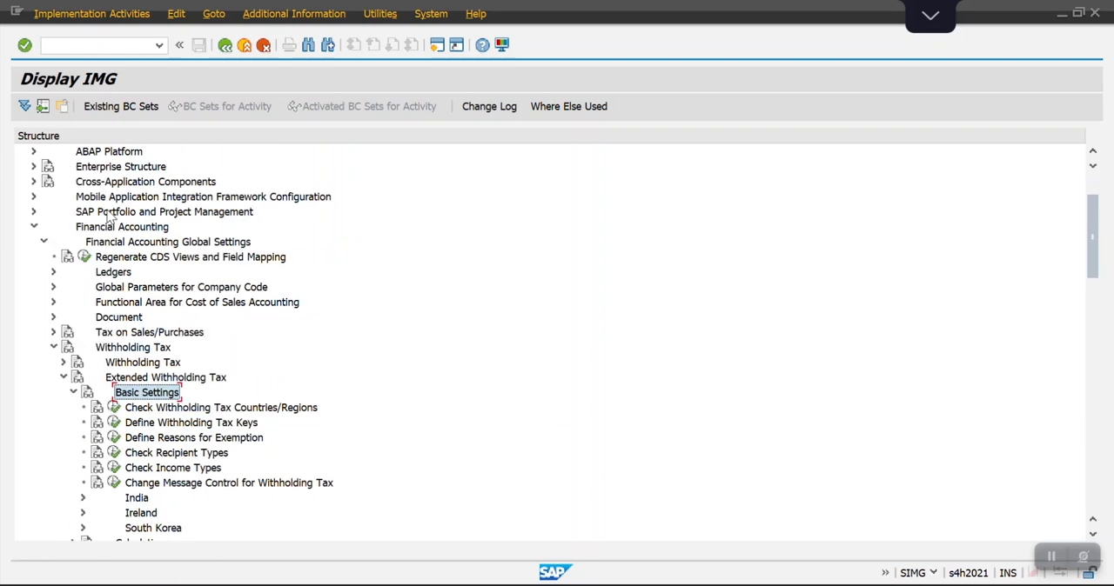
key("Down")
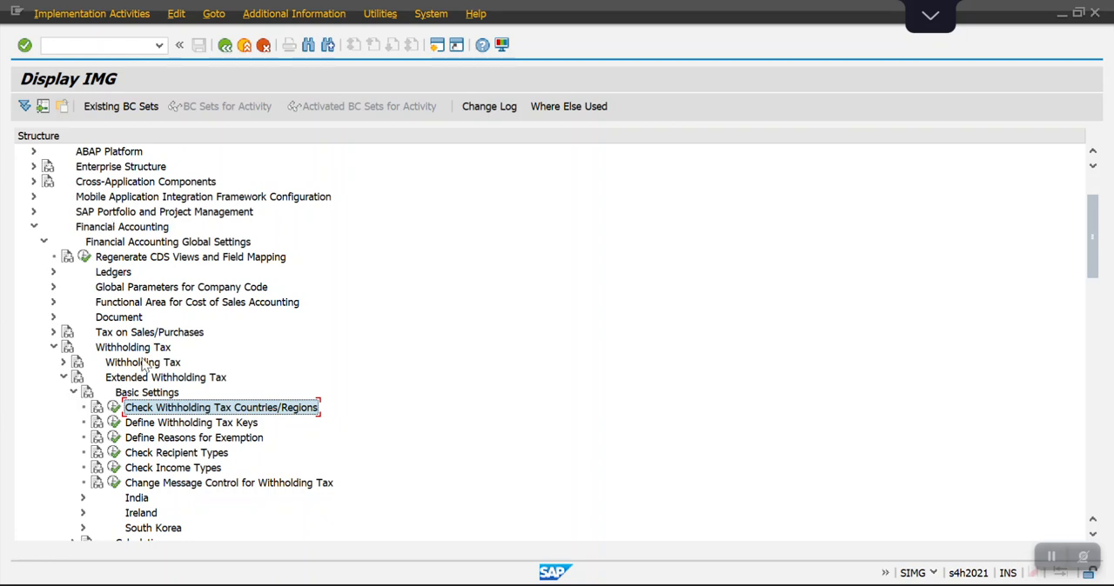
left_click(115, 408)
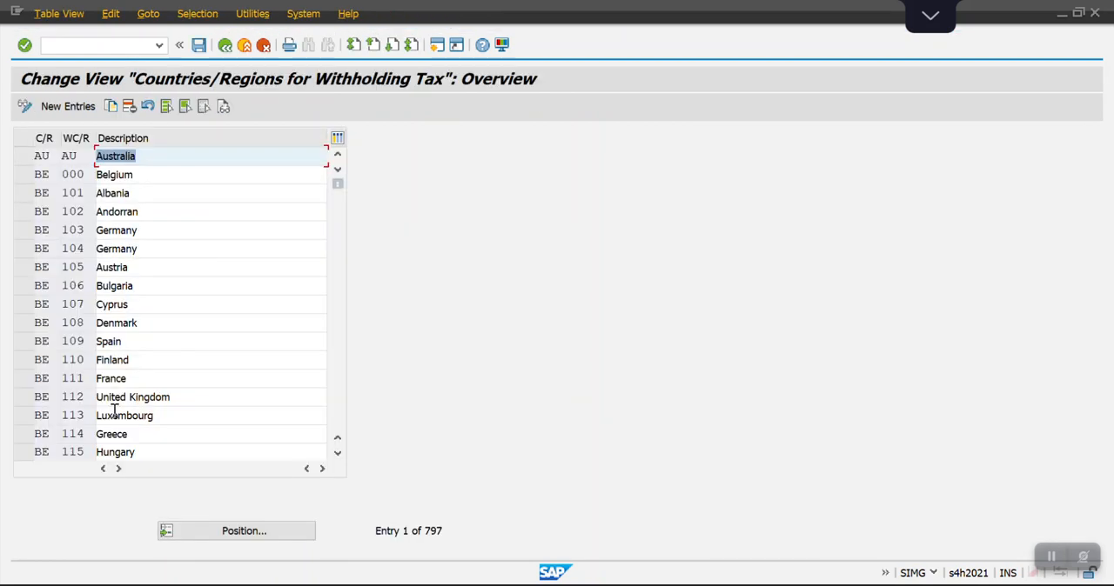
Position the withholding tax countries list on country SA to check its entry, and return to the implementation guide.
left_click(223, 531)
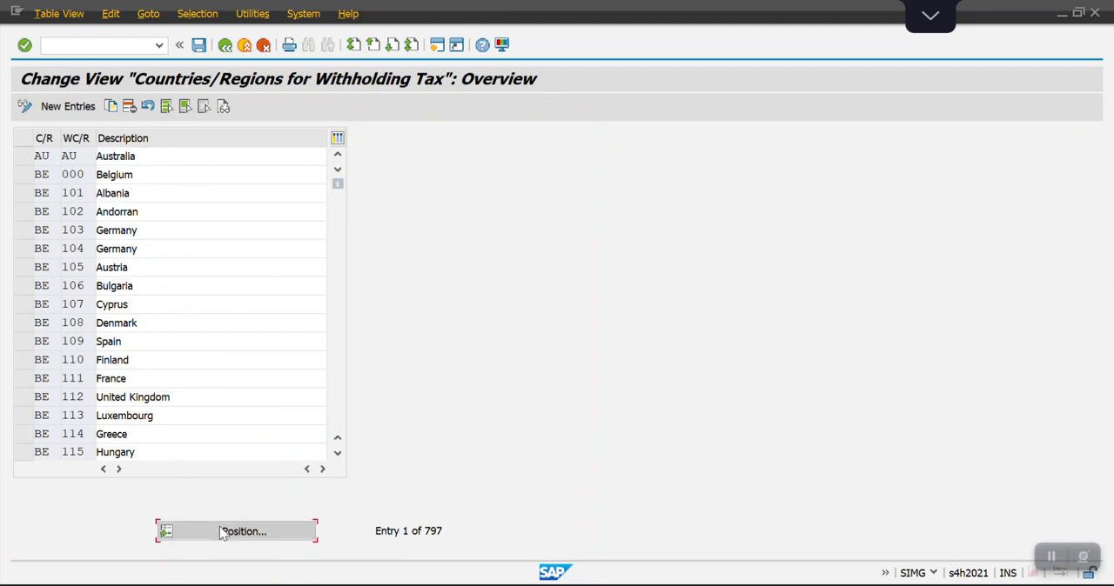
type("A")
key("BackSpace")
type("SA")
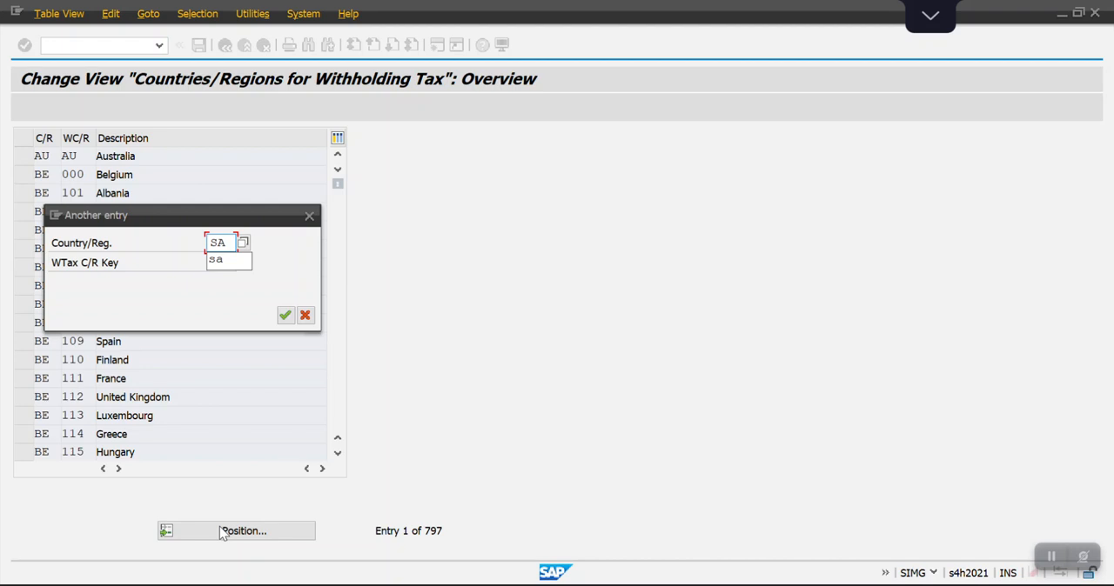
key("Return")
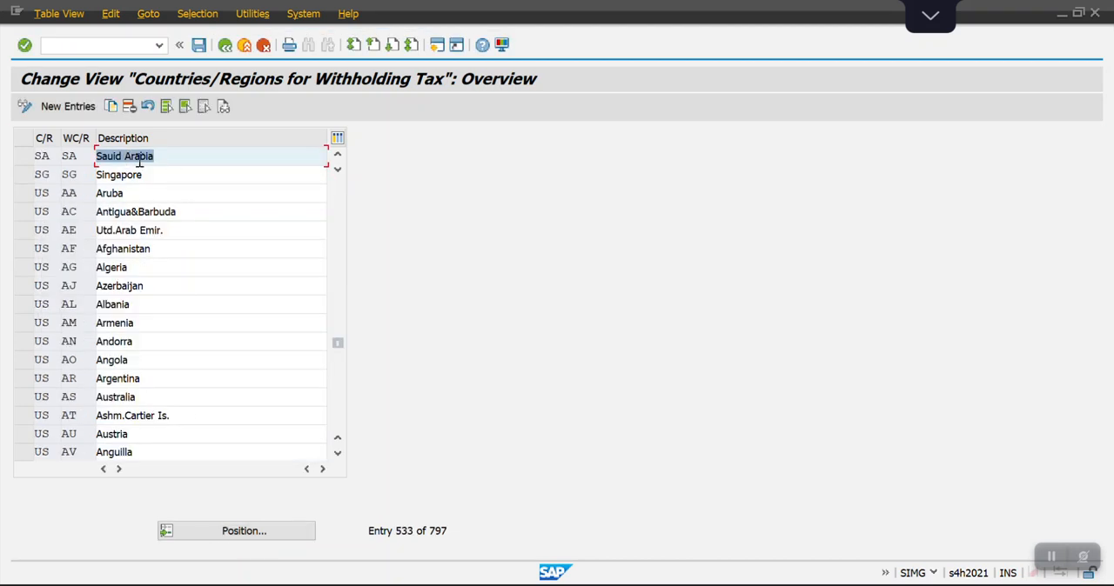
left_click(224, 46)
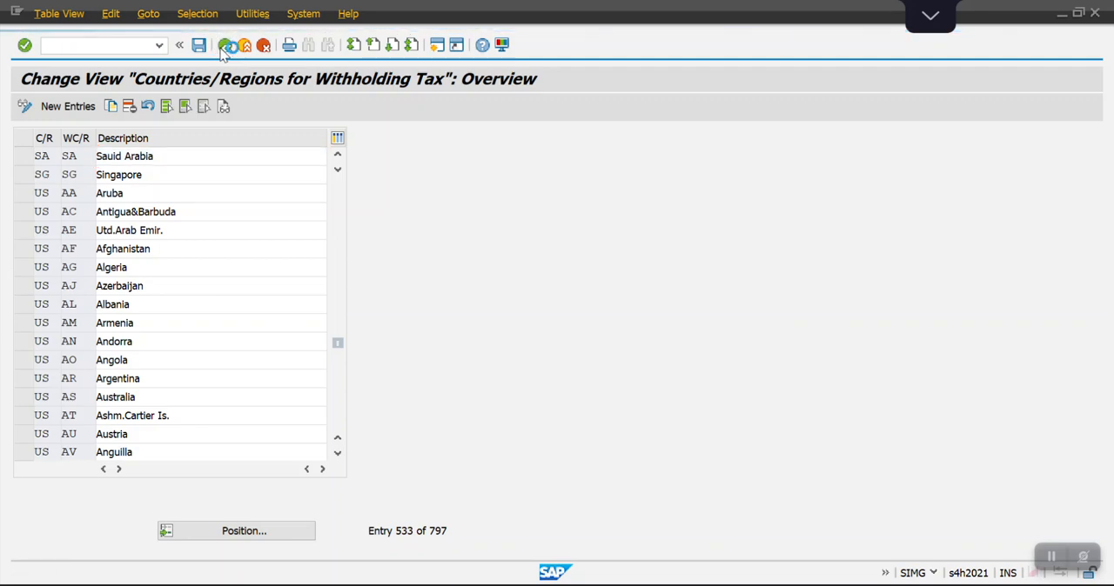
Switch to the Excel workbook and look up the configuration step that follows Check Withholding Tax Countries/Regions.
key("alt+Tab")
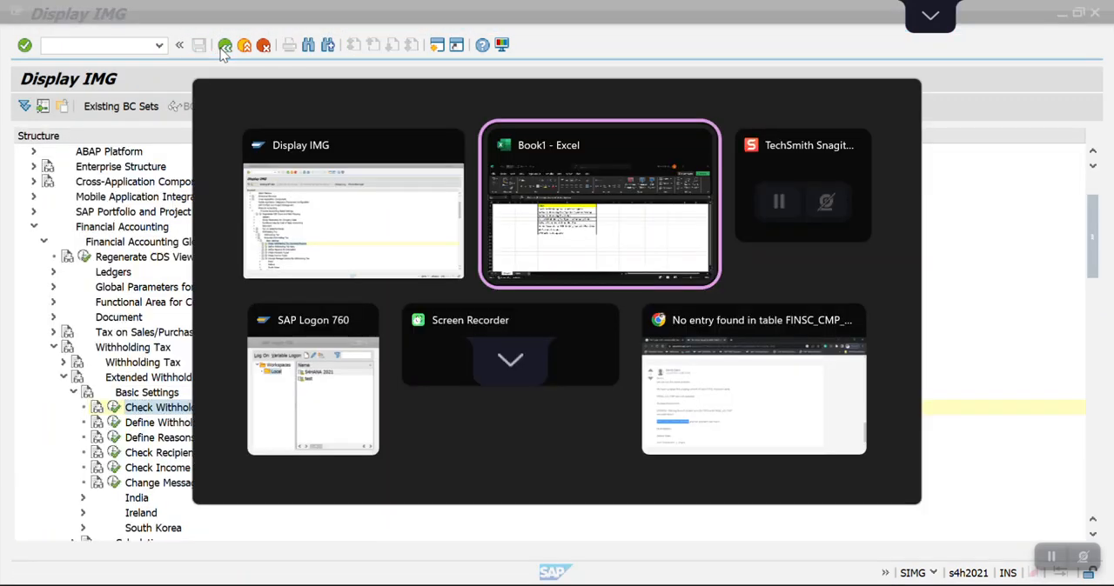
key("Down")
key("Right")
key("Left")
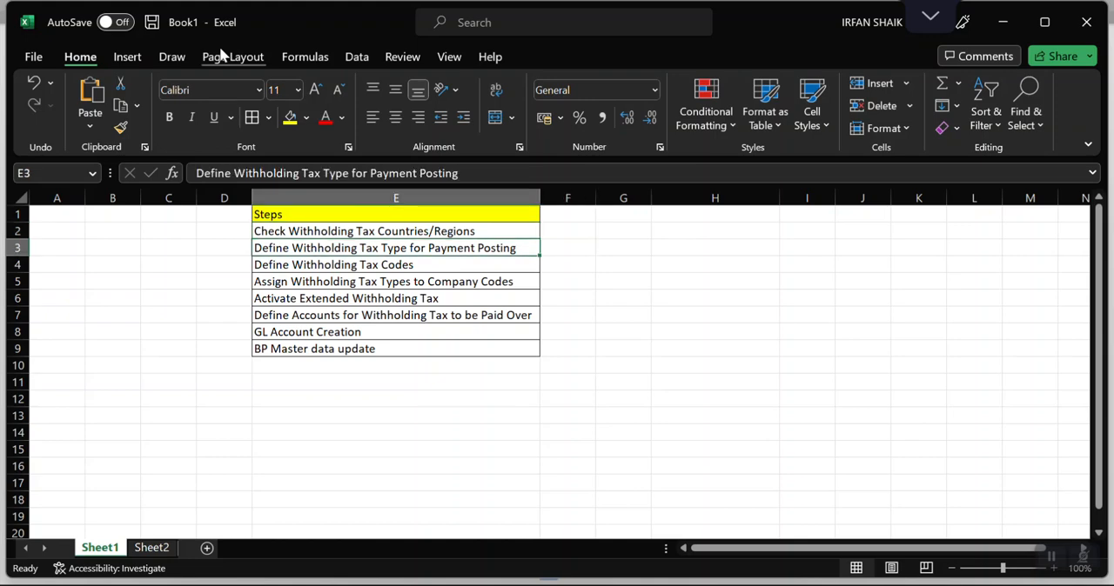
Switch back to the SAP implementation guide, collapse Basic Settings and expand Withholding Tax Type under Calculation.
key("alt+Tab")
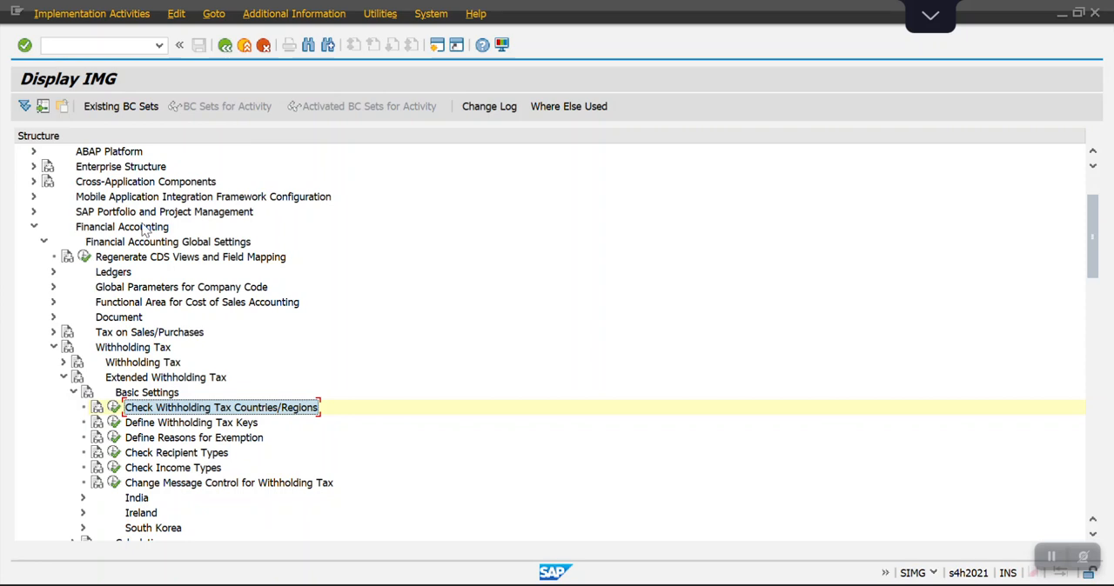
left_click(74, 394)
left_click(74, 410)
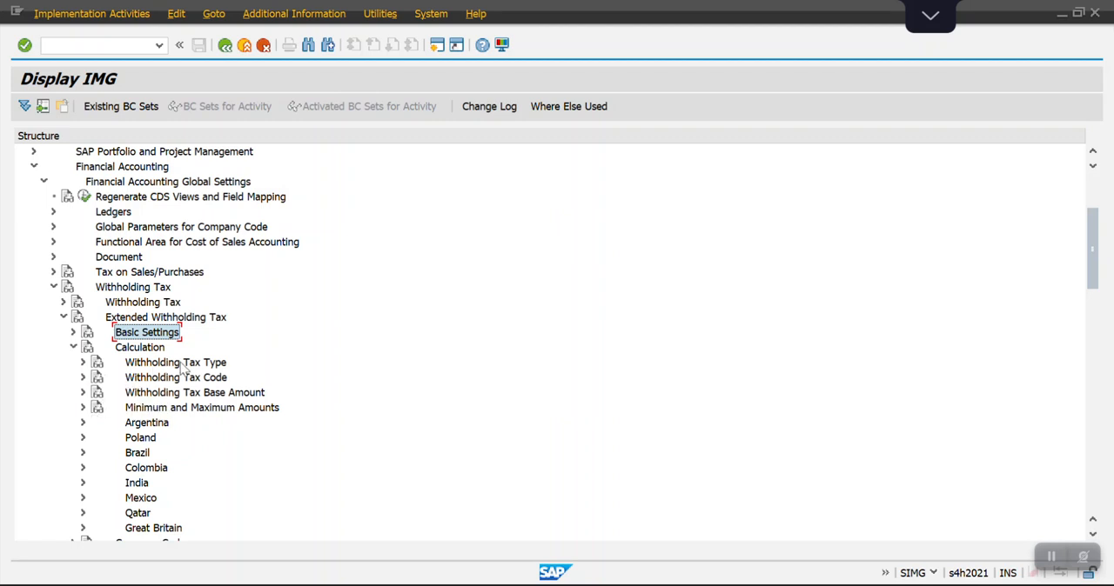
left_click(83, 362)
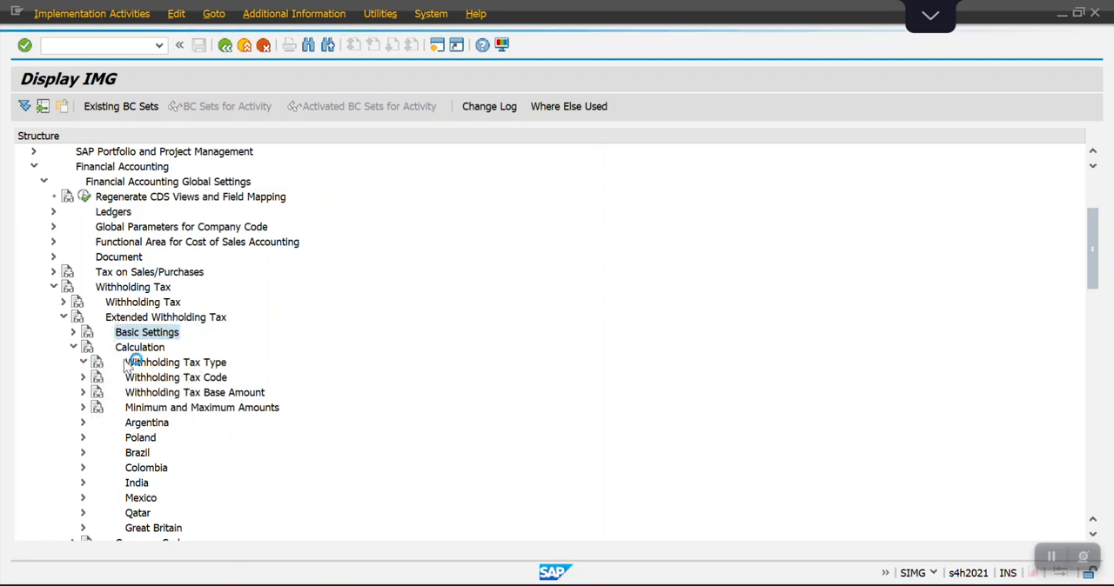
Execute Define Withholding Tax Type for Payment Posting for country key SA and start a new entry.
key("Down")
key("Down")
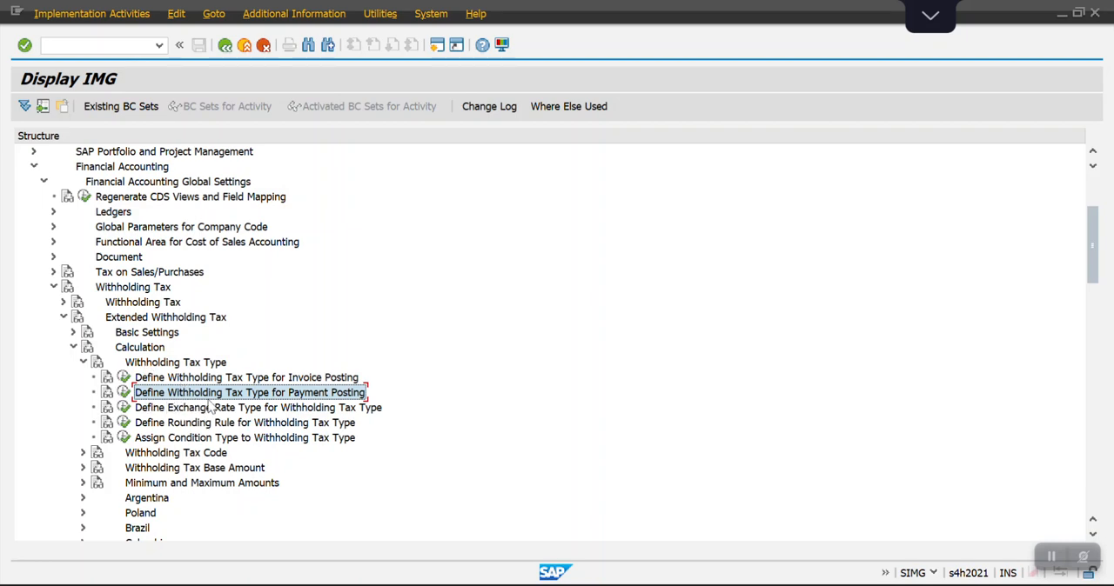
left_click(124, 396)
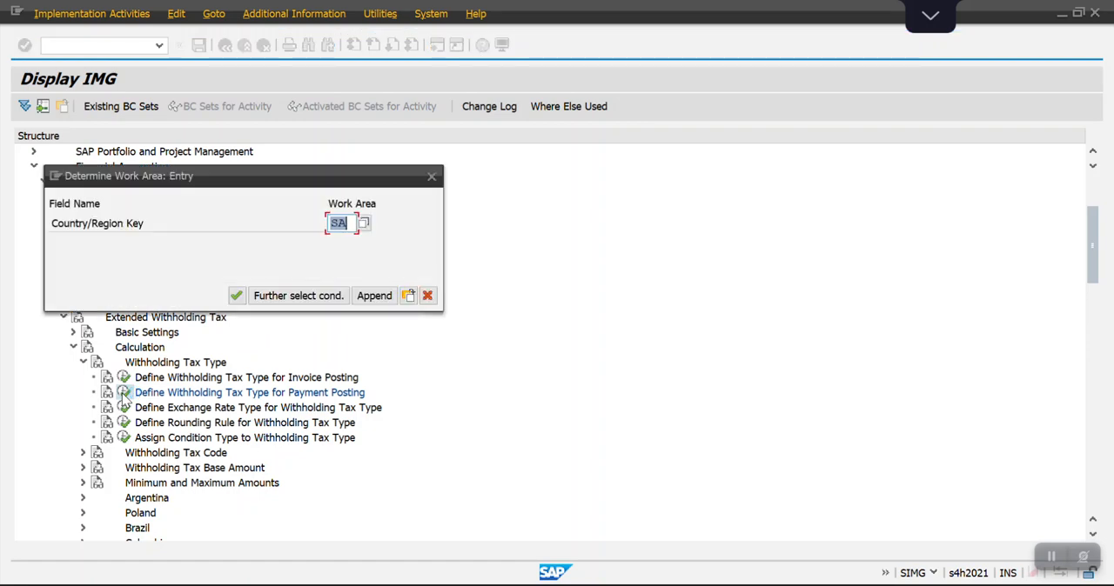
key("Return")
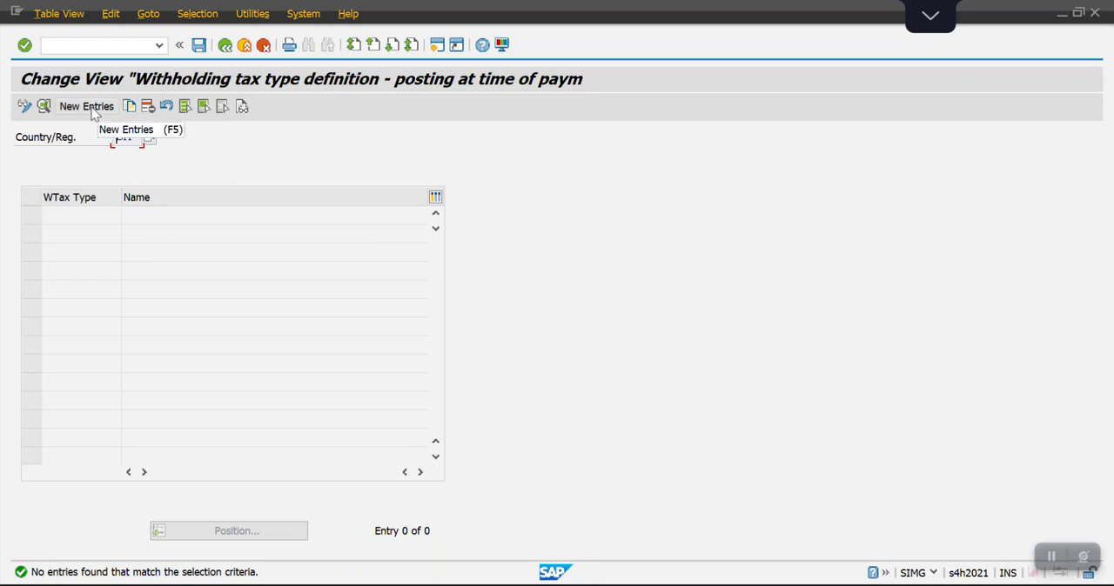
left_click(94, 113)
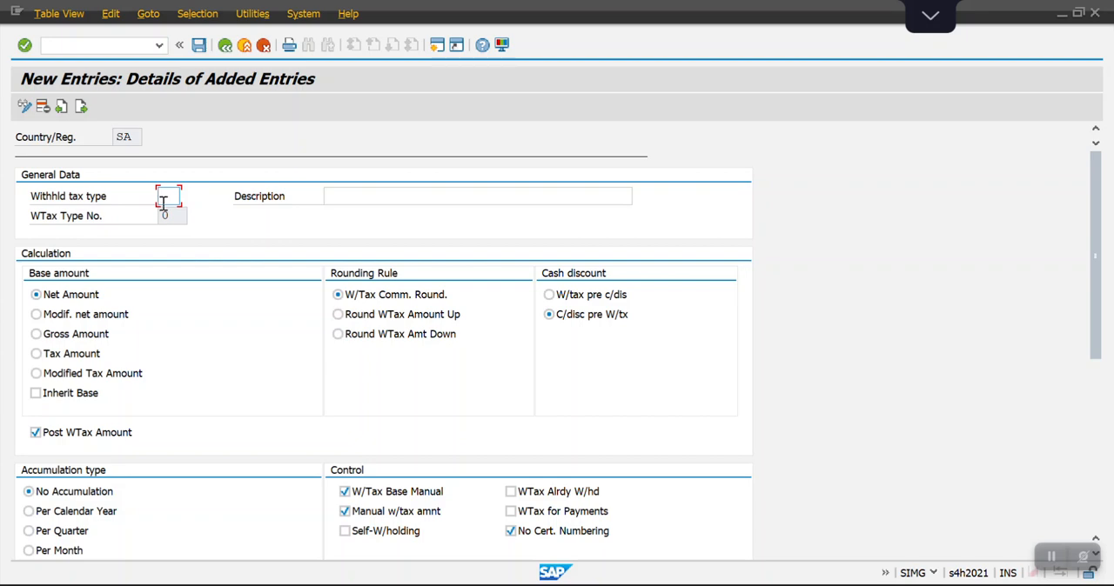
Create withholding tax type SA with the description WHT Borne by Vendor, and save it in the FICO_Config_TR_Customizing request.
type("SA")
key("Tab")
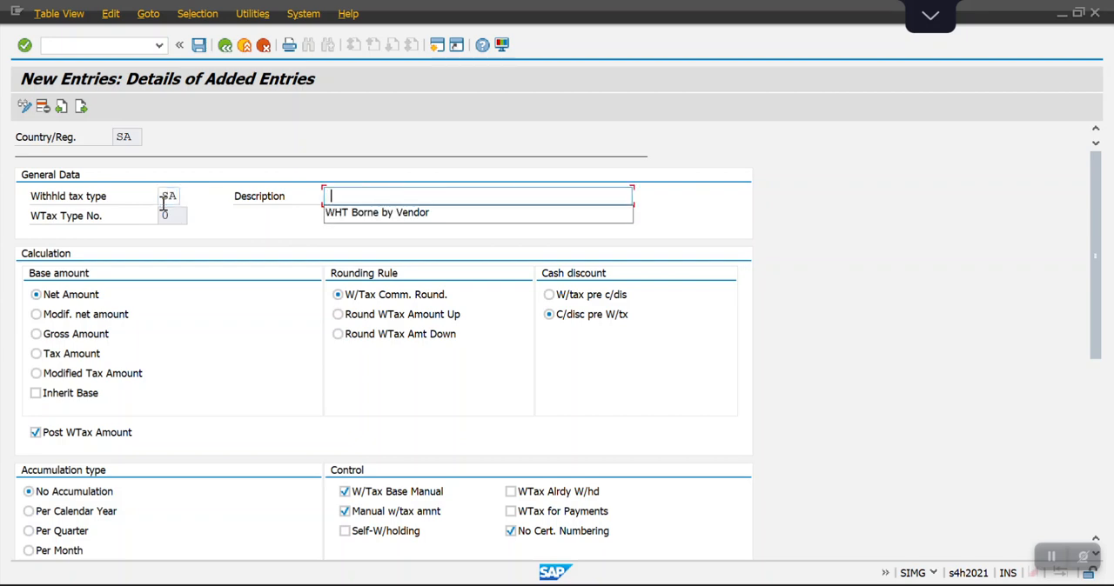
key("Down")
key("Return")
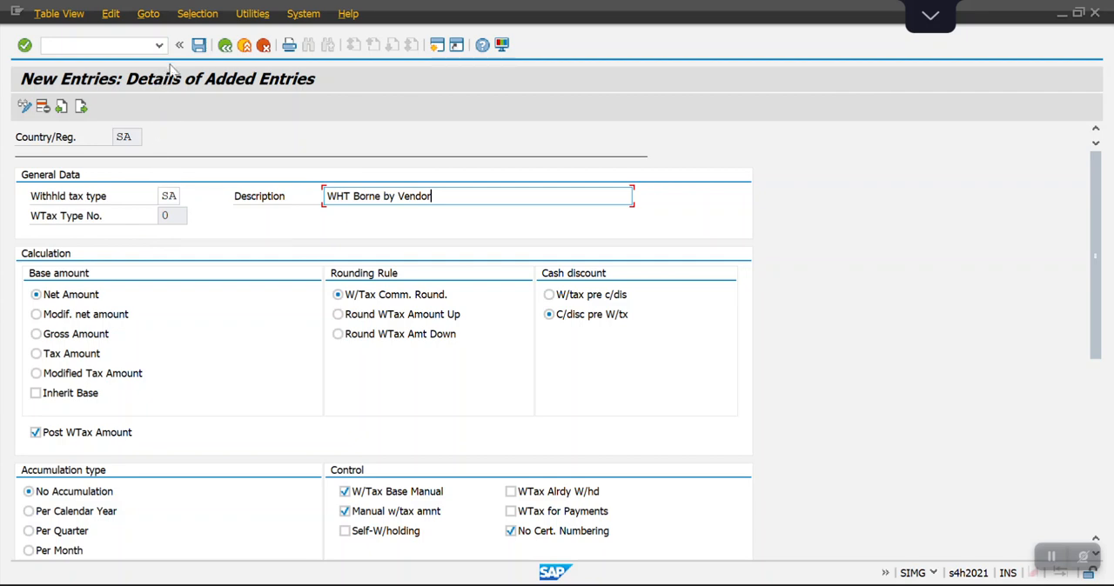
left_click(199, 46)
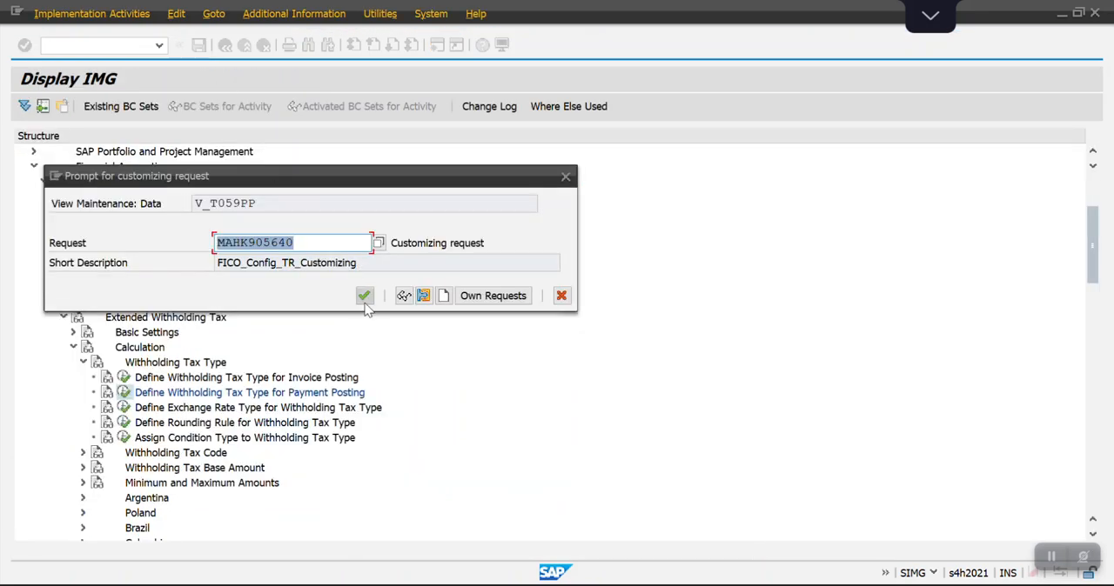
left_click(364, 297)
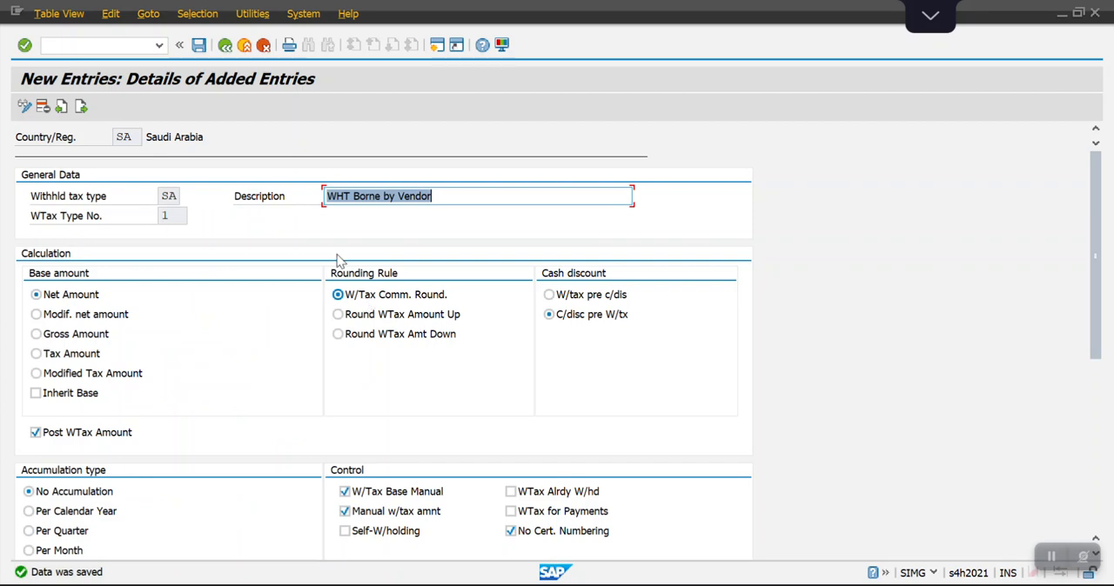
left_click(226, 48)
Switch to the Excel workbook, look up the step after Define Withholding Tax Type for Payment Posting, and return to SAP.
key("alt+Tab")
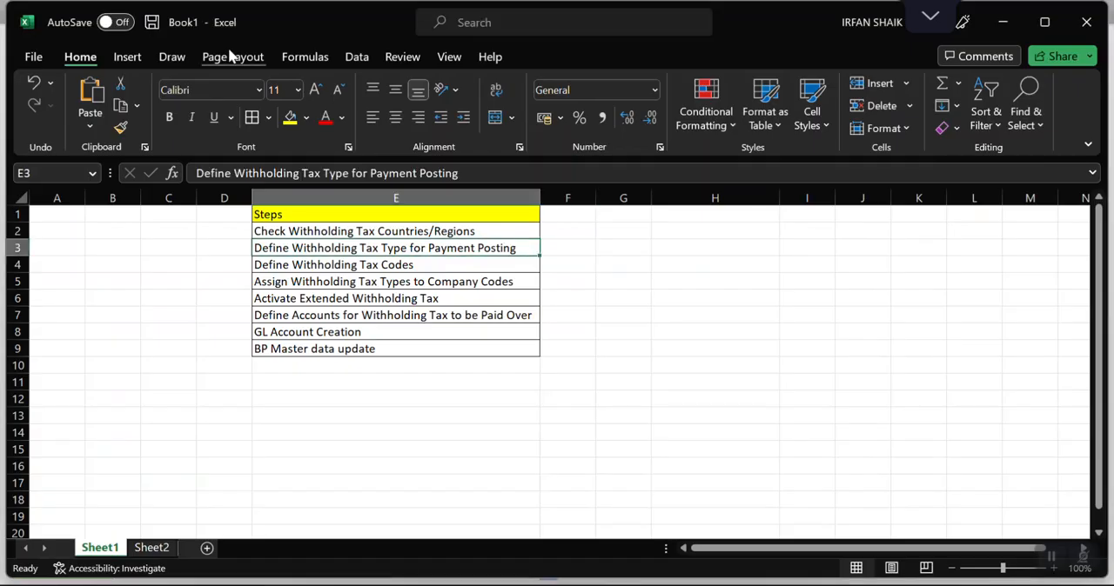
key("Down")
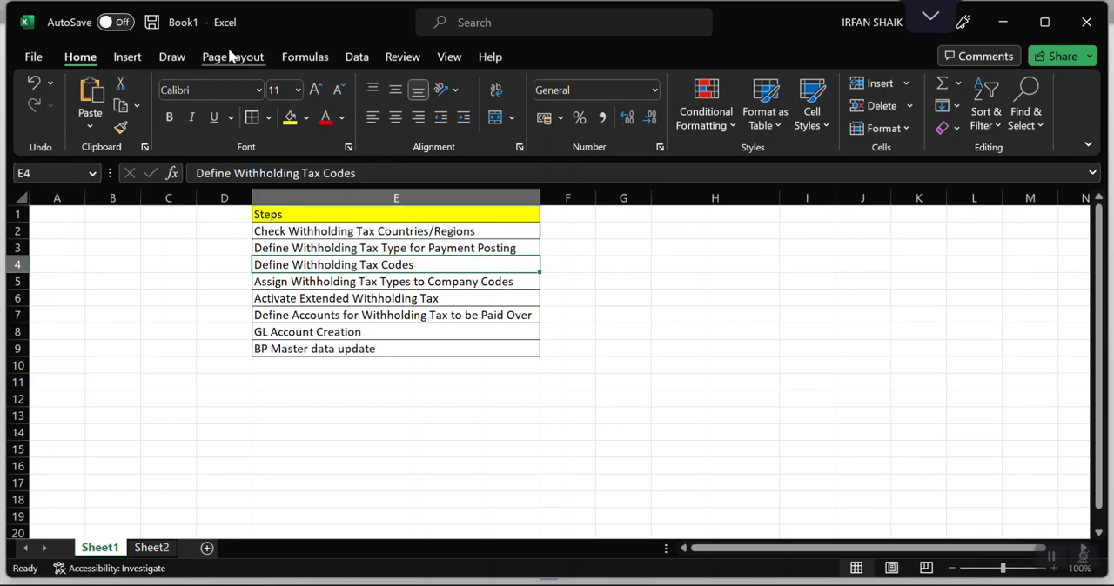
key("alt+Tab")
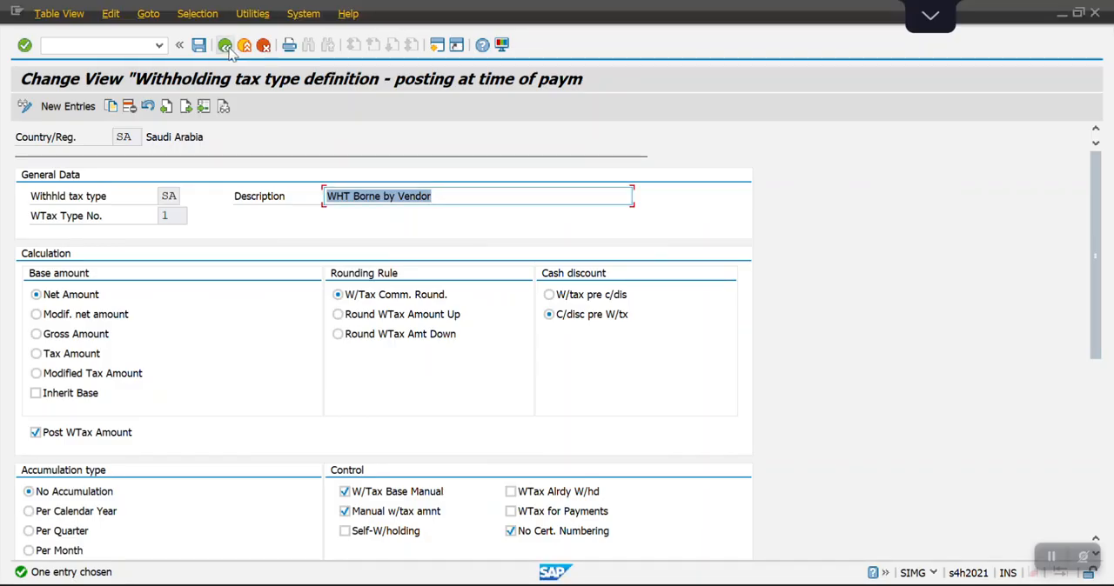
Return to the implementation guide, collapse Withholding Tax Type and expand Withholding Tax Code under Calculation.
left_click(227, 46)
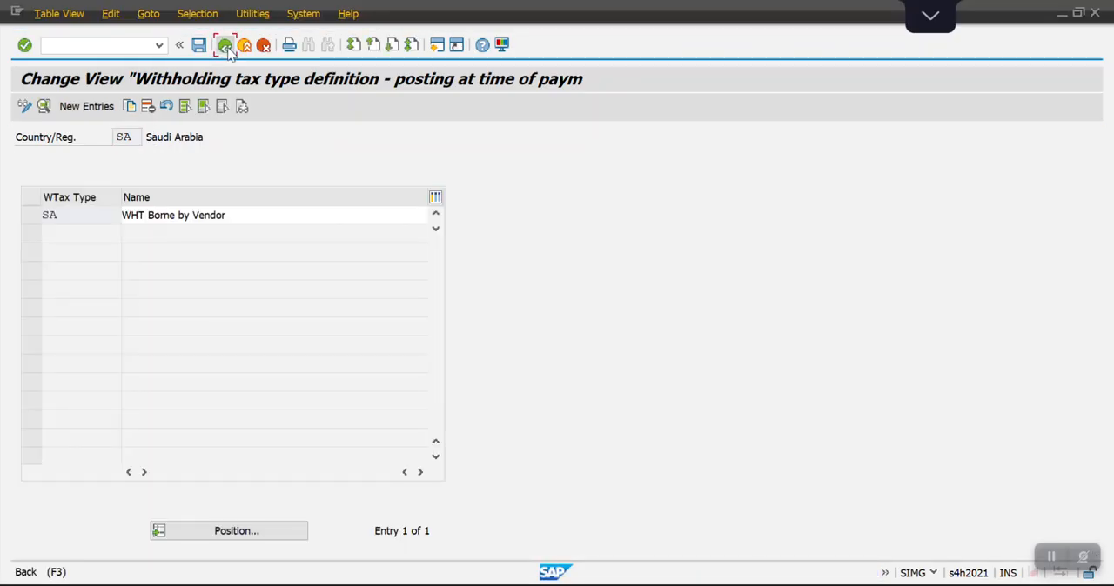
left_click(225, 46)
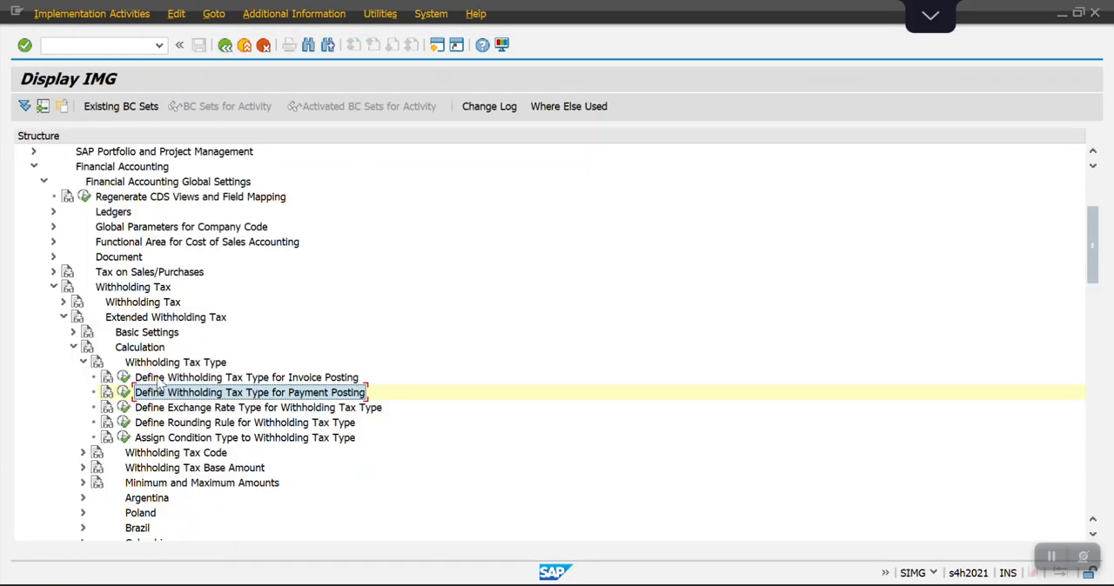
left_click(83, 362)
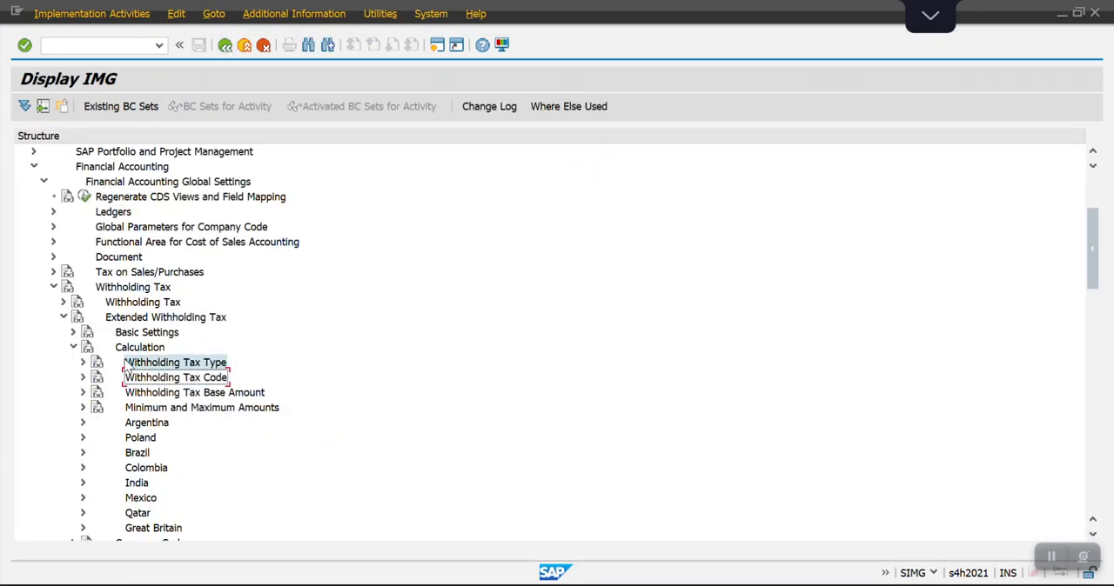
key("Down")
key("Up")
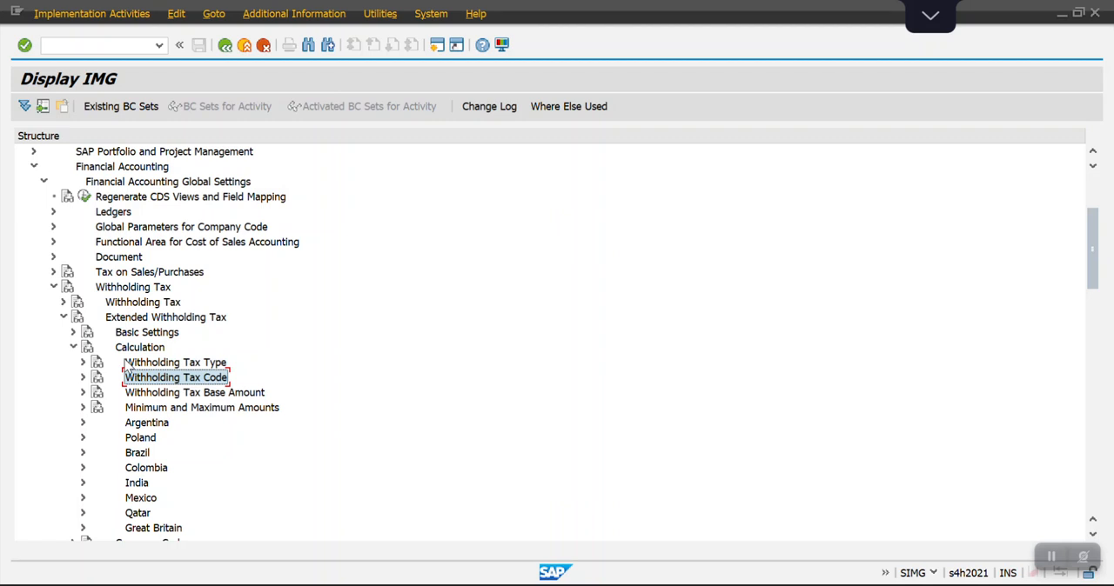
key("Right")
key("Down")
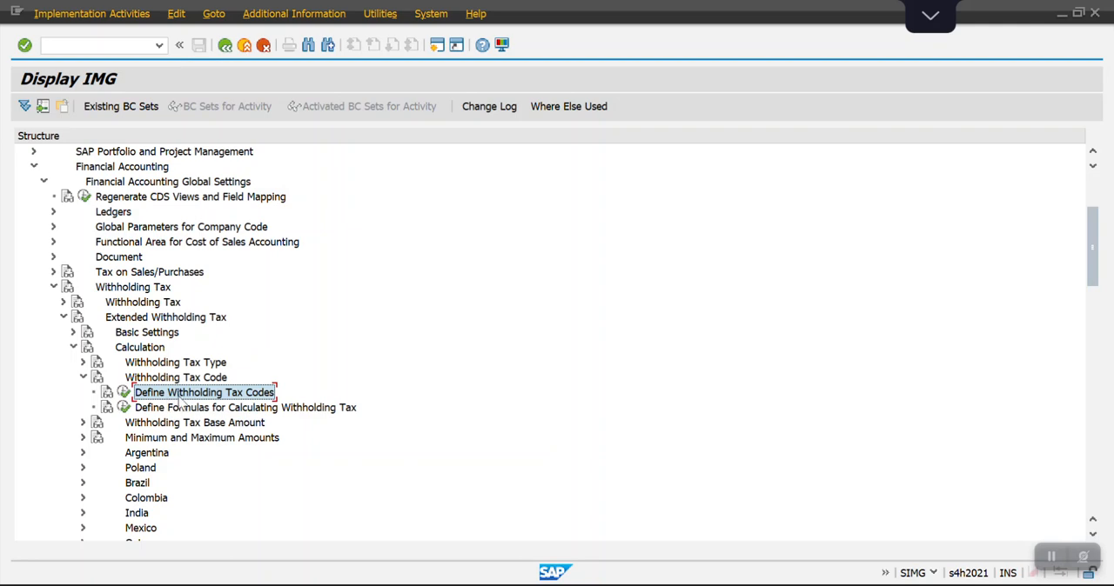
Execute Define Withholding Tax Codes for country key SA and start a new entry.
left_click(123, 392)
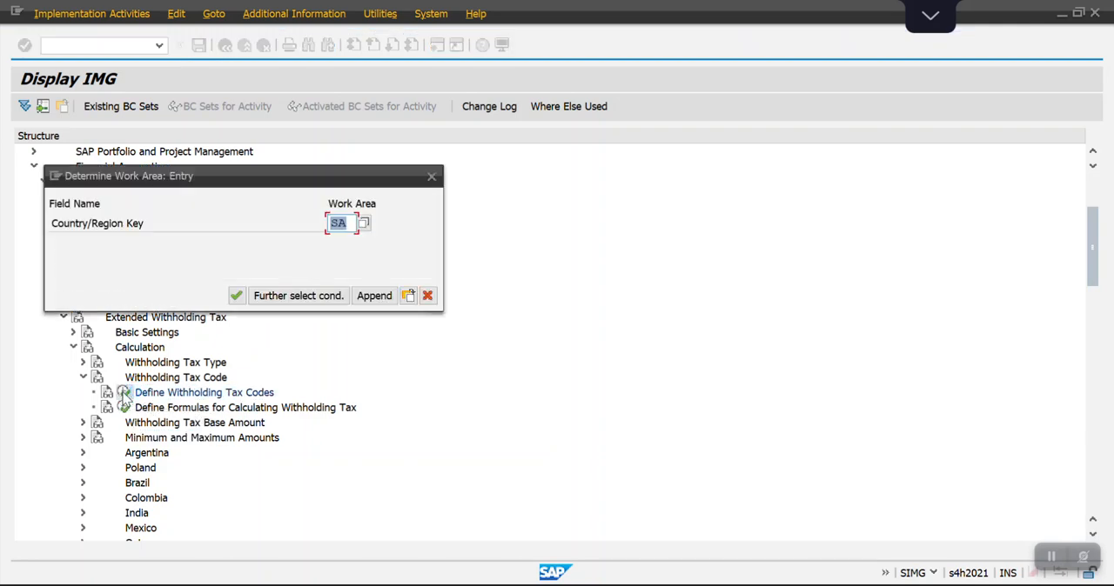
key("Return")
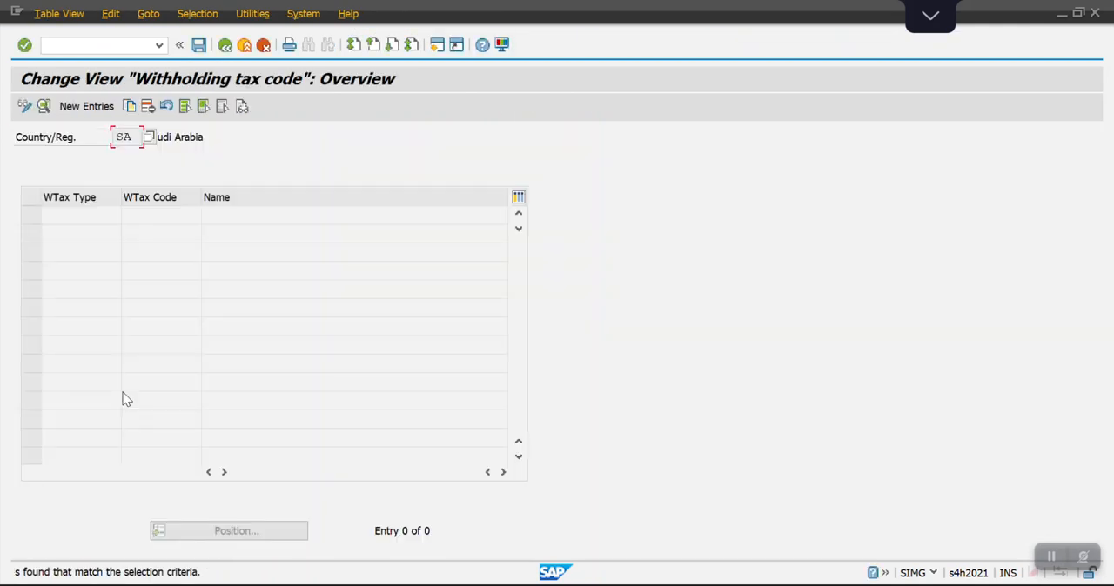
left_click(86, 106)
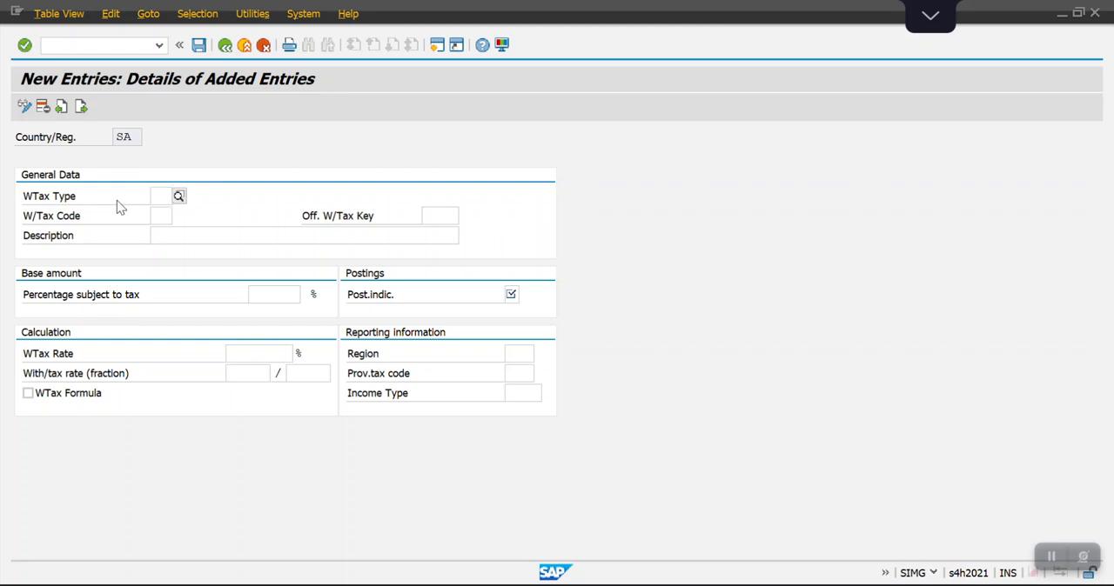
Enter withholding tax type SA, tax code SS and the description 5% on Professional charges.
type("SA")
key("Return")
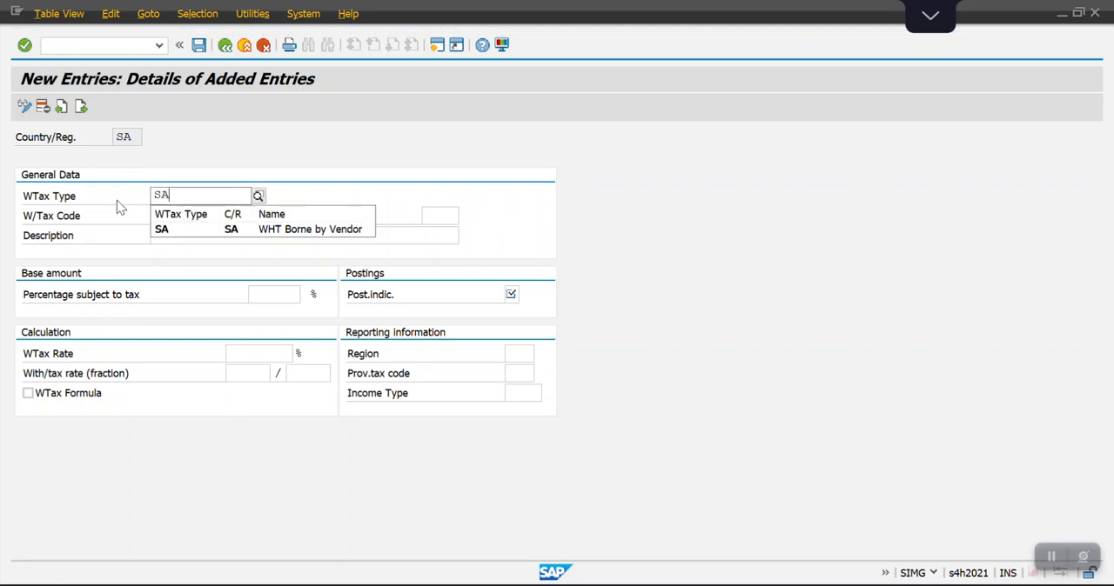
type("SS")
key("Tab")
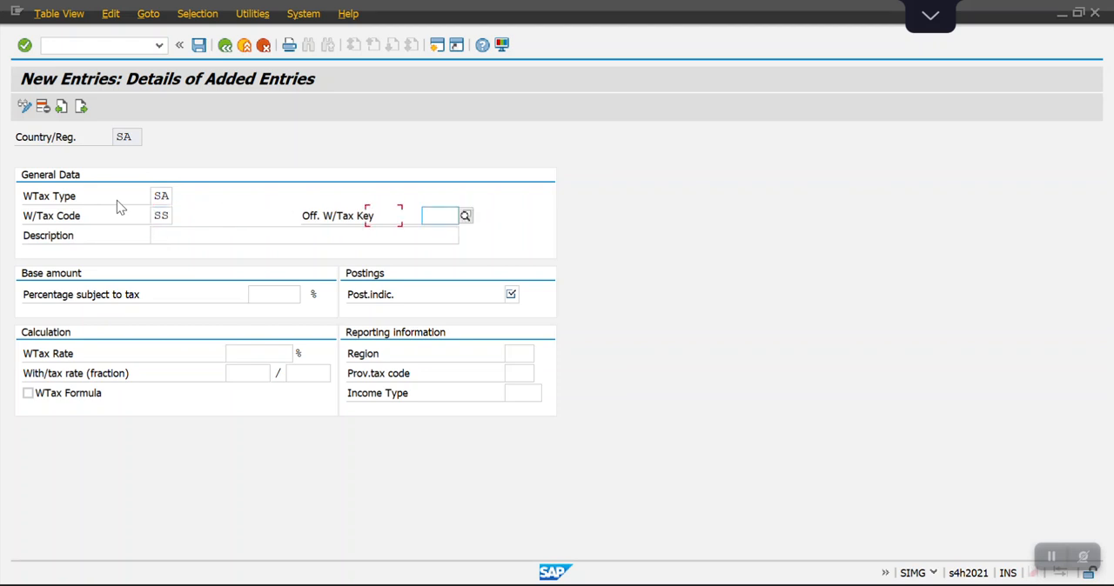
key("Tab")
key("space")
key("Down")
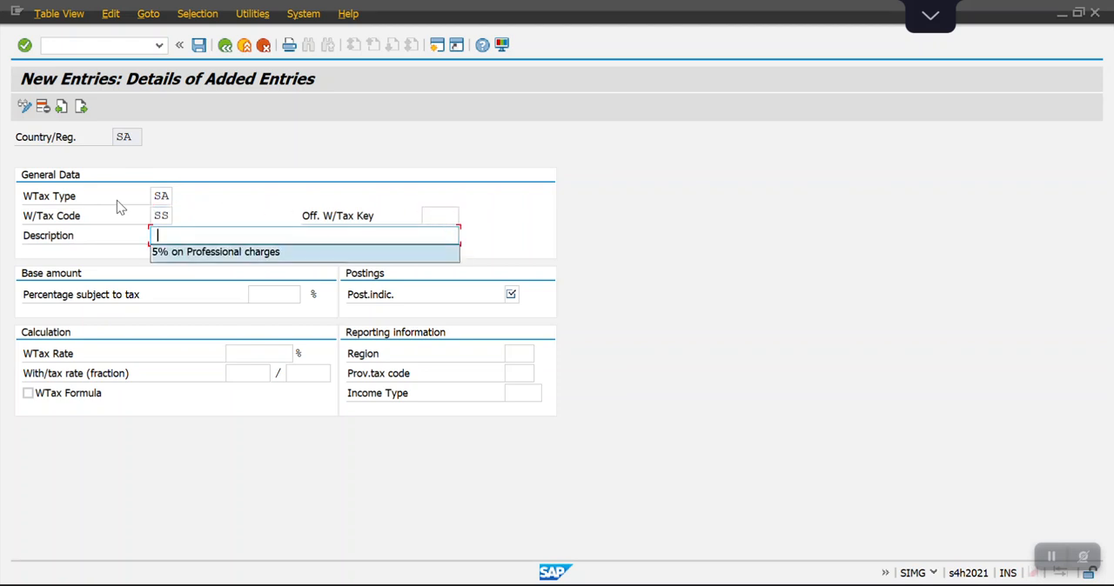
key("Return")
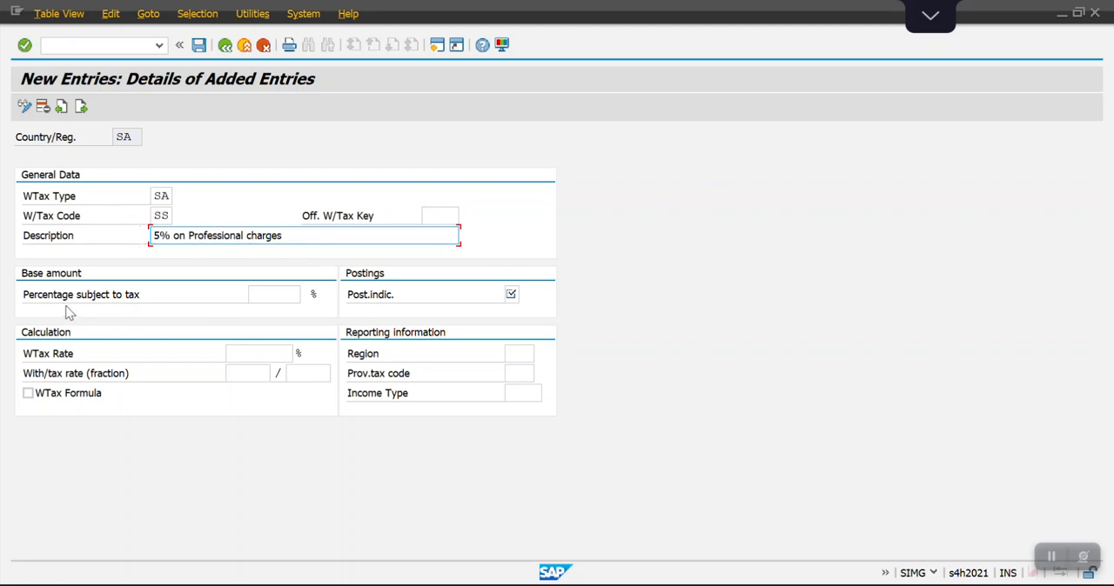
Set the percentage subject to tax to 100 and the withholding tax rate to 5 percent.
left_click(266, 296)
key("space")
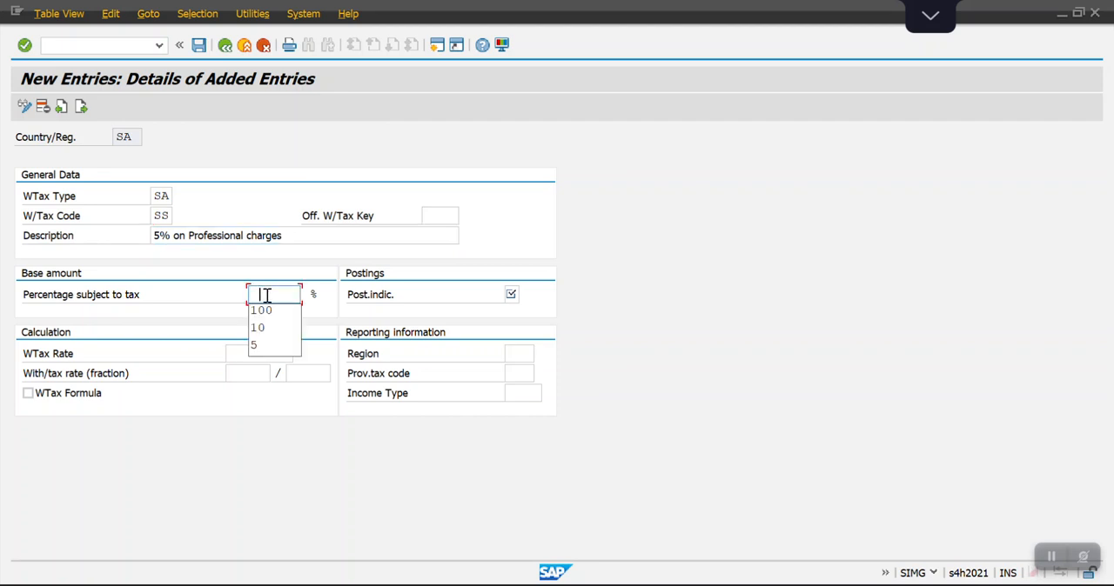
key("Down")
key("Return")
key("Tab")
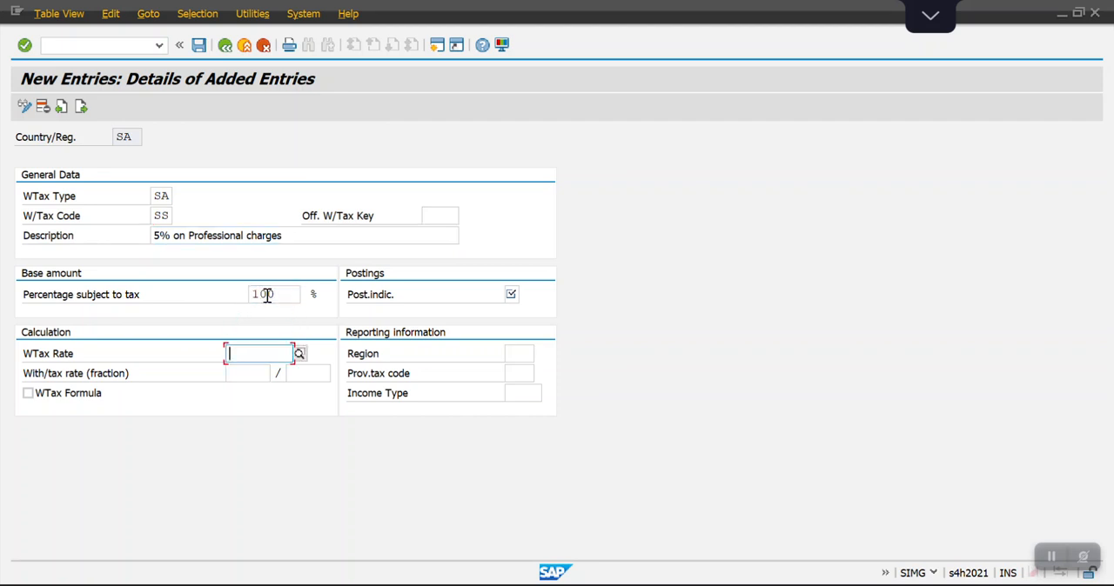
left_click(233, 354)
key("Down")
key("Return")
Choose posting indicator 1 and income type 01 (Professional charges), and save the tax code in the FICO_Config_TR_Customizing request.
left_click(512, 295)
left_click(525, 296)
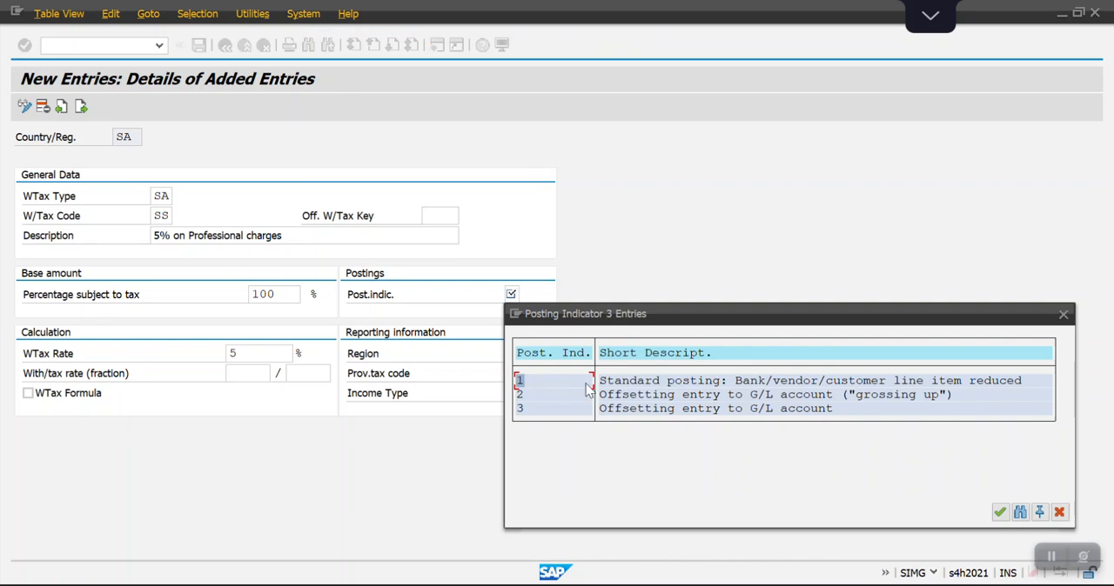
double_click(561, 380)
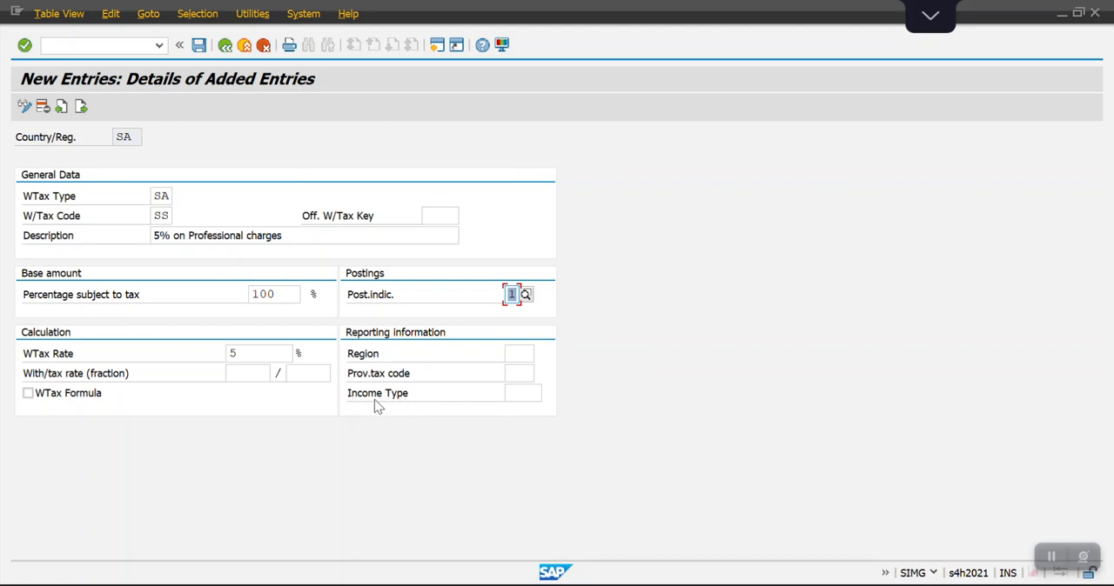
left_click(516, 395)
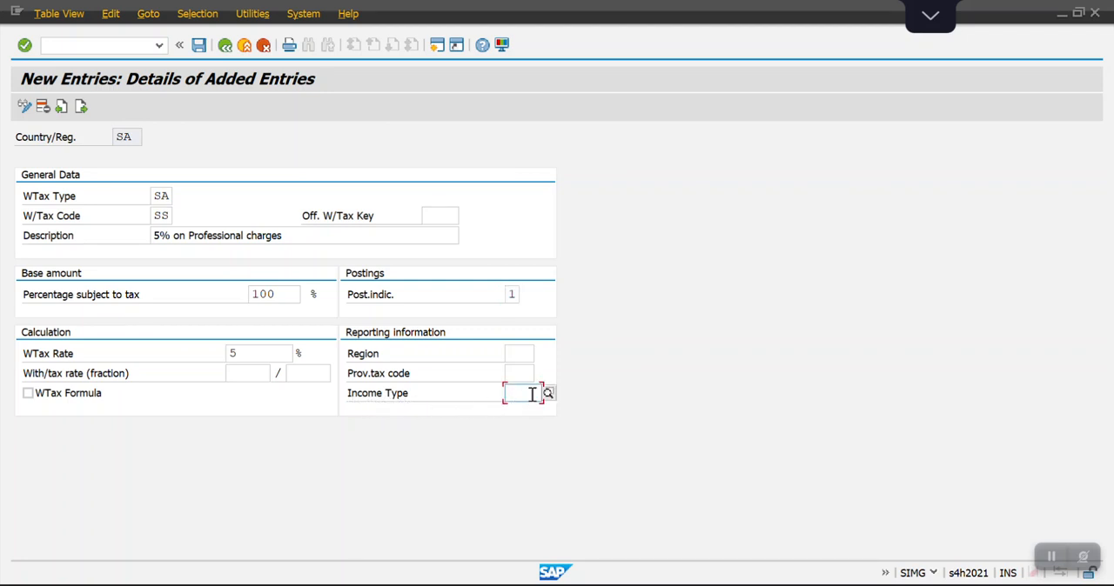
left_click(548, 394)
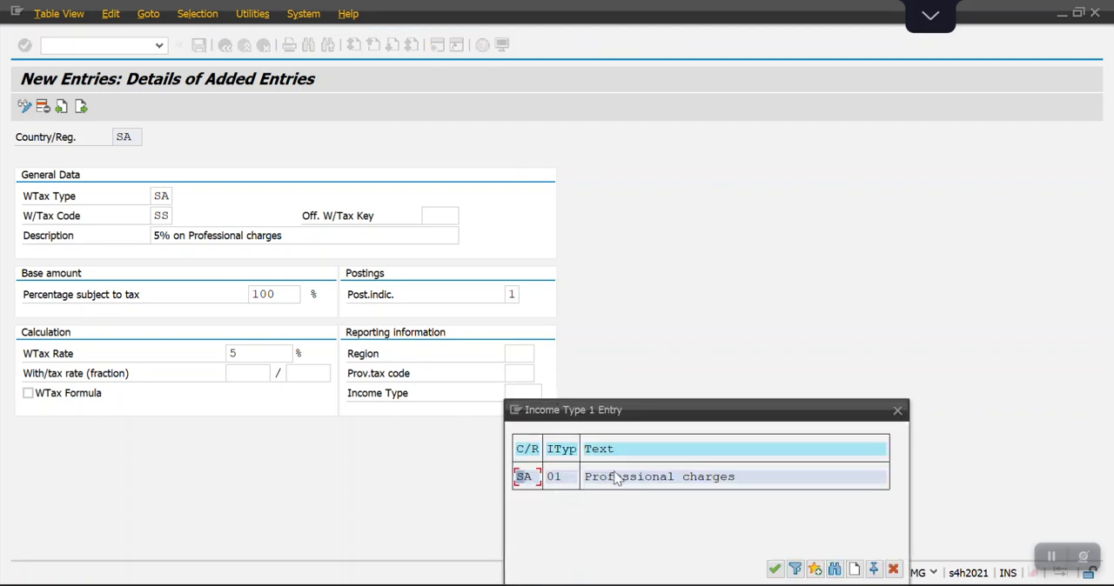
double_click(526, 477)
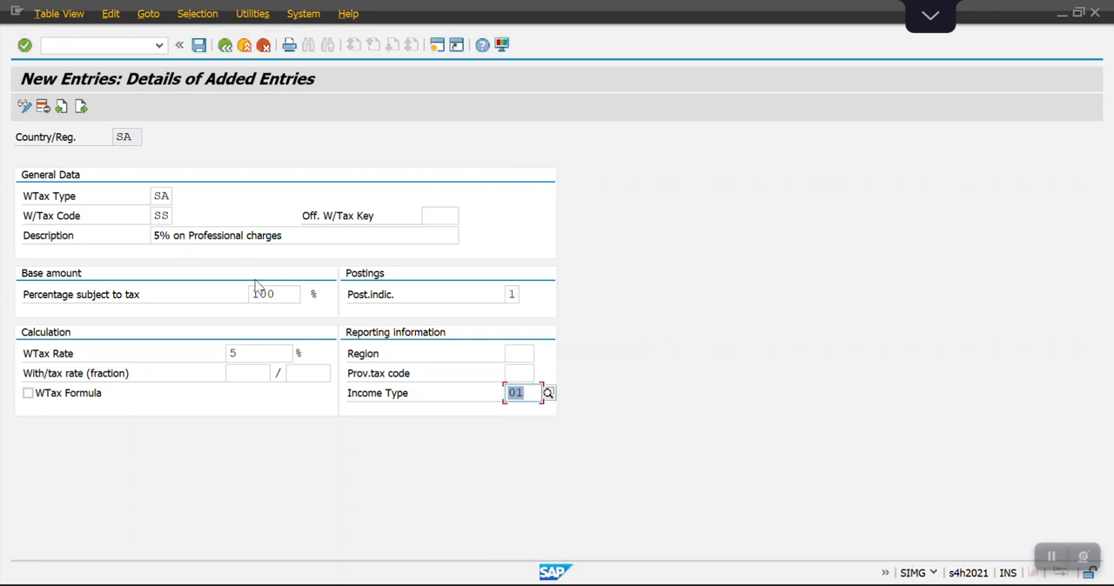
left_click(199, 49)
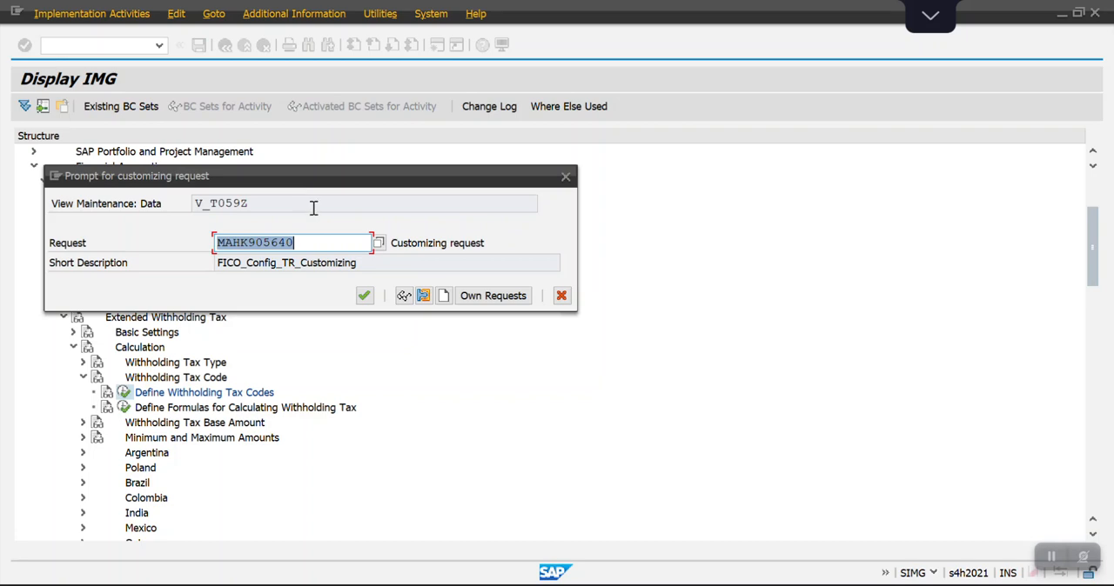
left_click(363, 297)
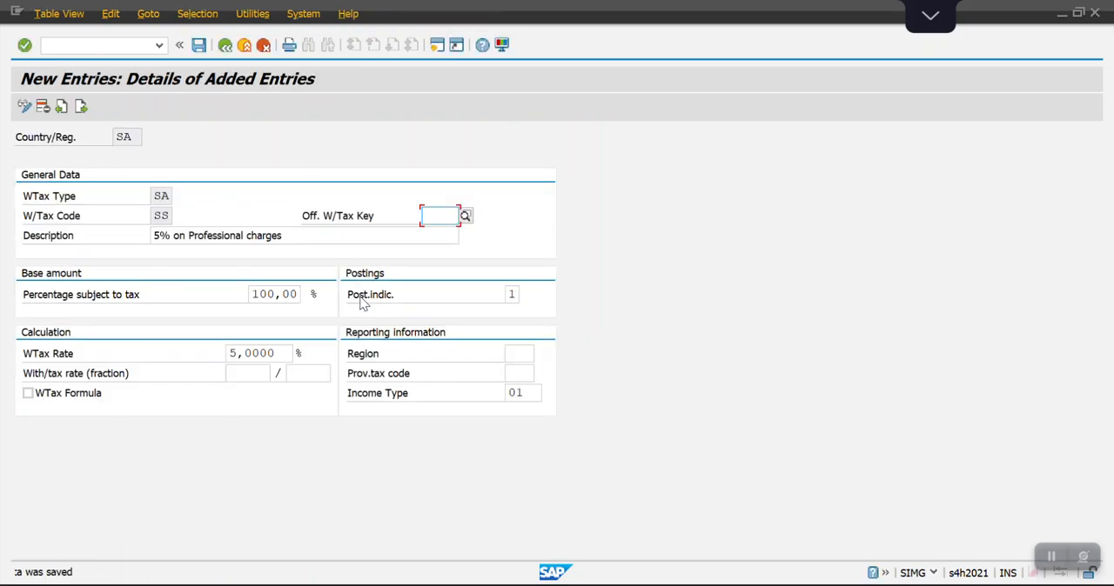
Switch to the Excel workbook, look up the step after Define Withholding Tax Codes, and return to SAP.
key("alt+Tab")
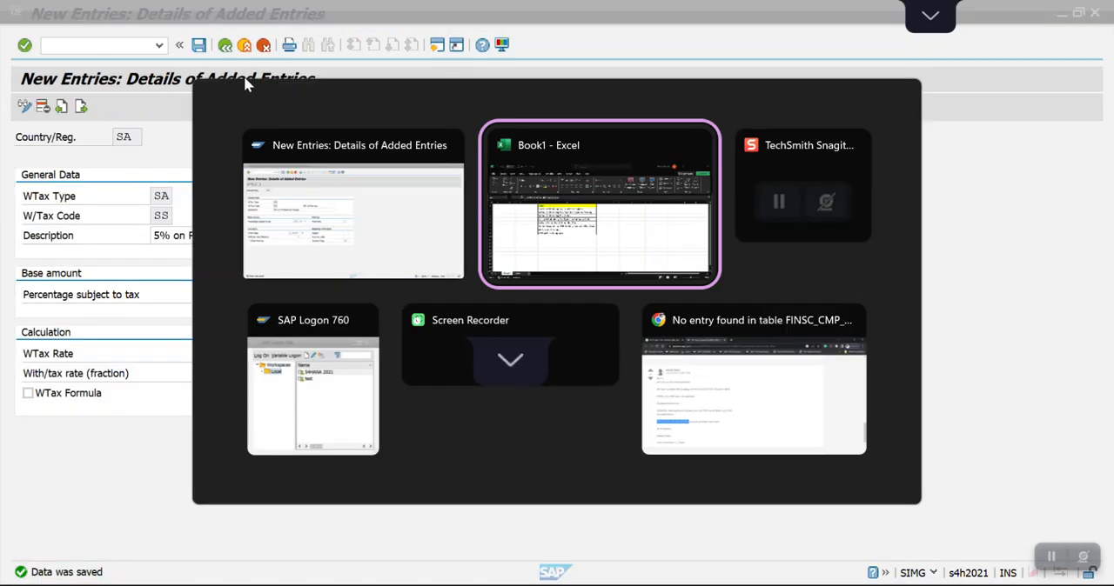
key("Down")
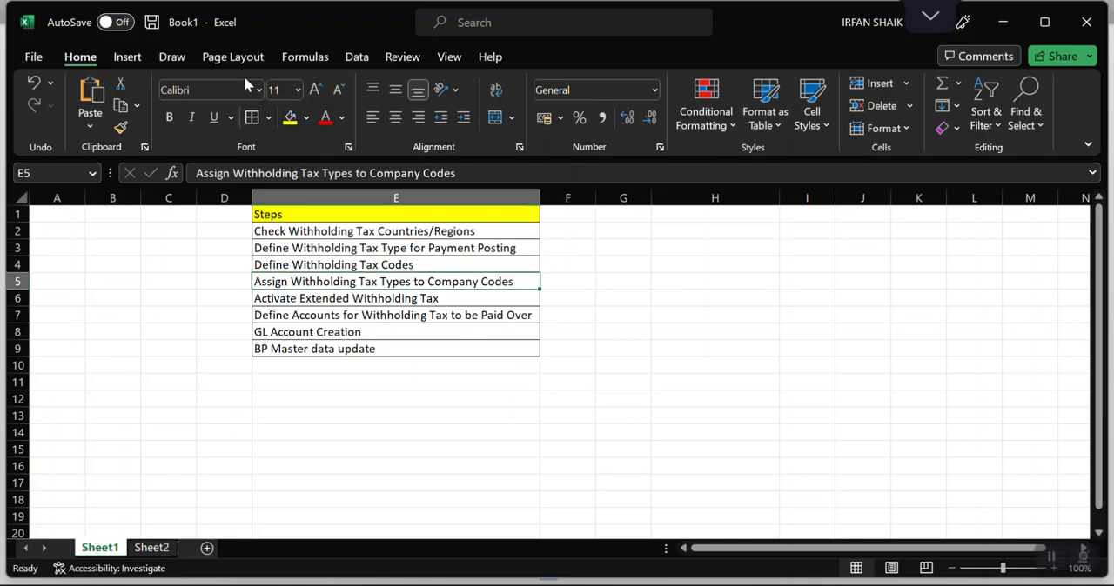
key("alt+Tab")
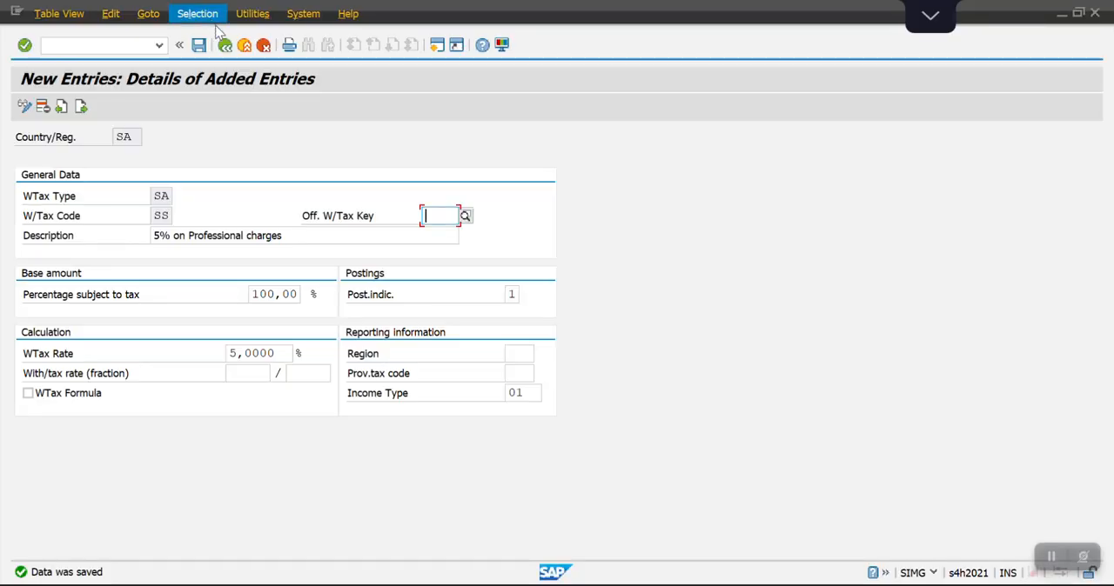
Return to the implementation guide, collapse Calculation, and expand Company Code to select Assign Withholding Tax Types to Company Codes.
left_click(224, 45)
left_click(225, 45)
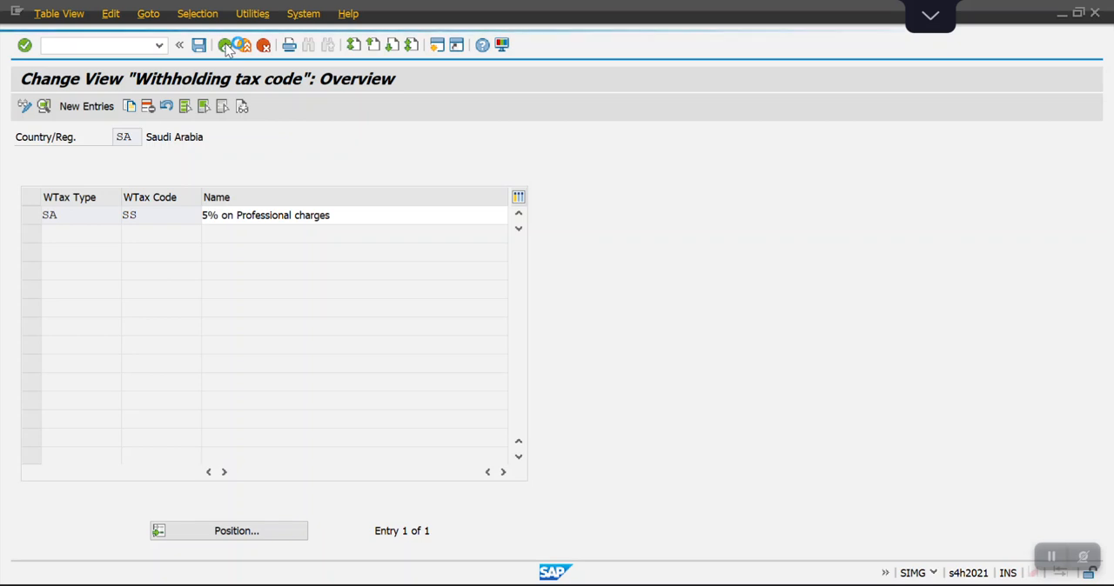
left_click(225, 45)
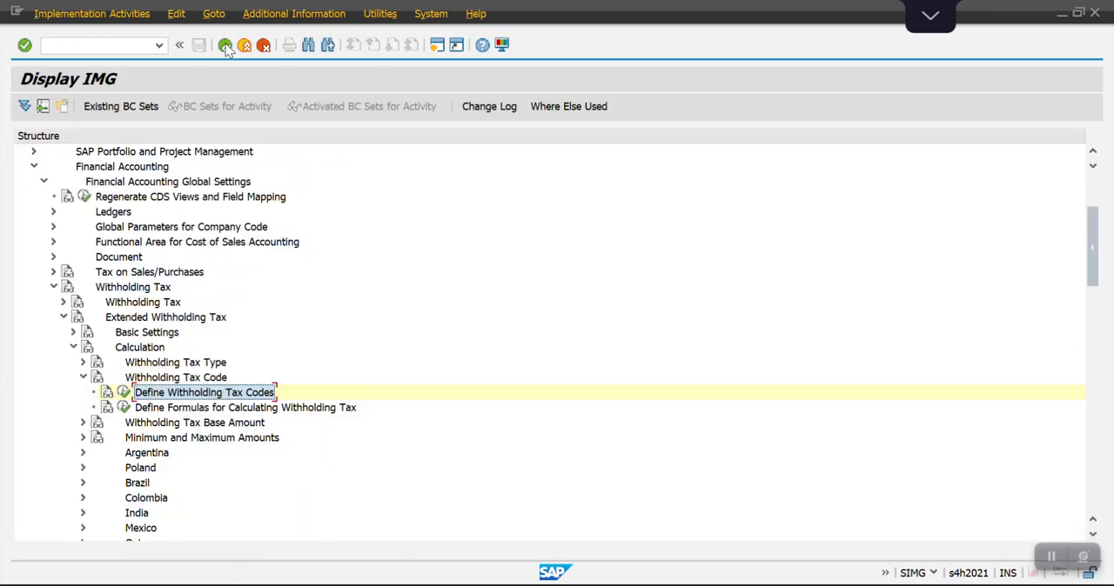
left_click(84, 378)
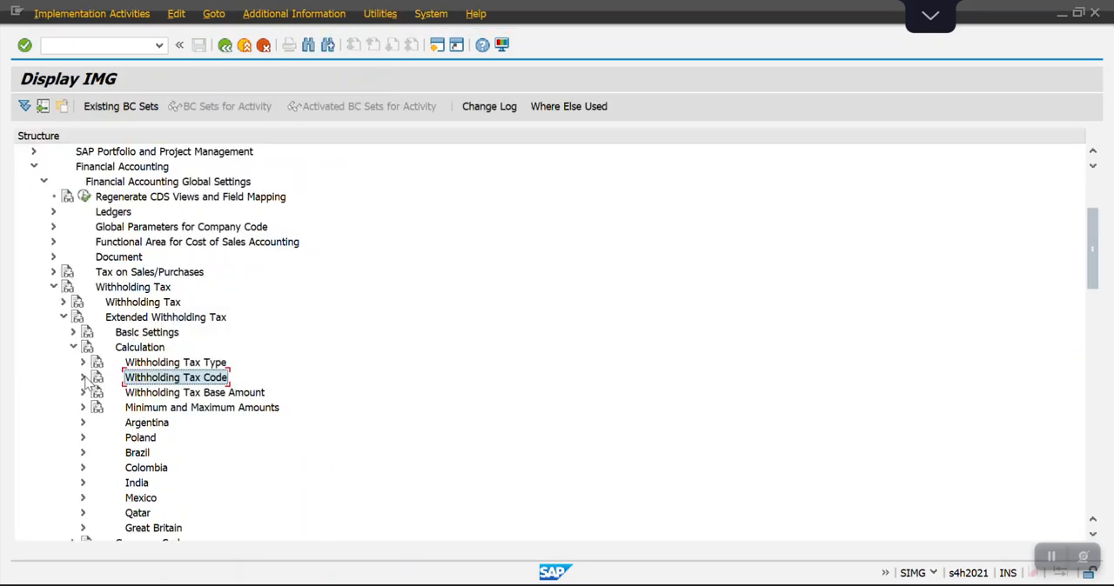
key("Left")
key("Left")
key("Down")
key("Right")
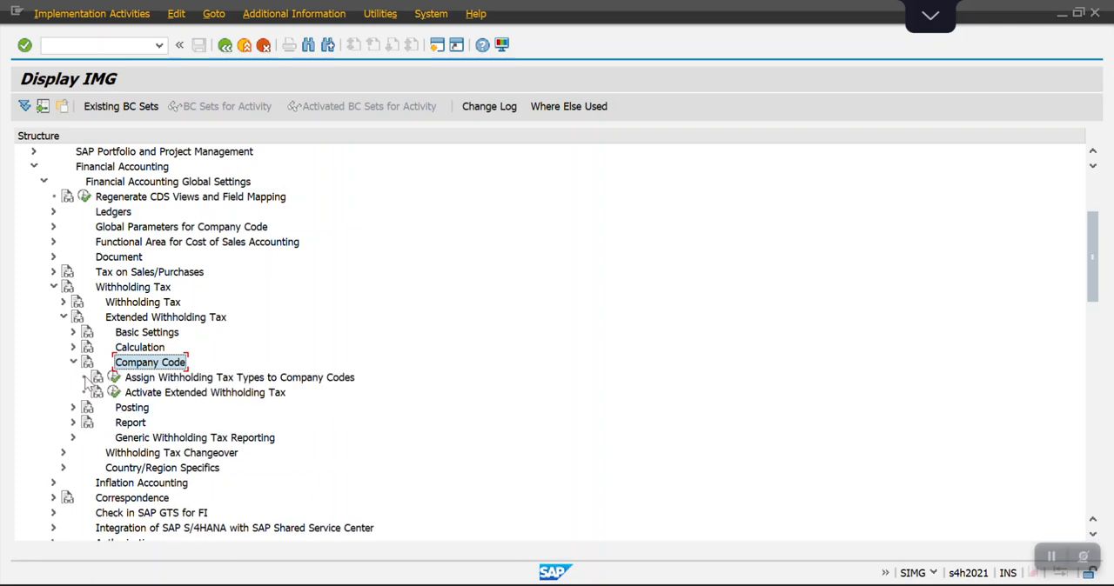
key("Down")
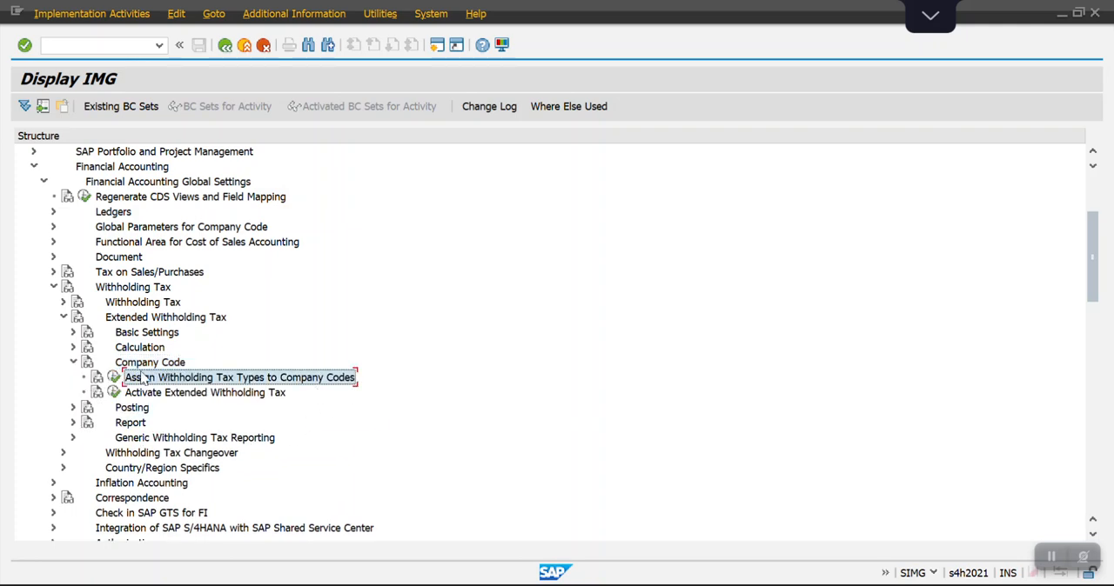
Open the Assign Withholding Tax Types to Company Codes activity.
left_click(114, 378)
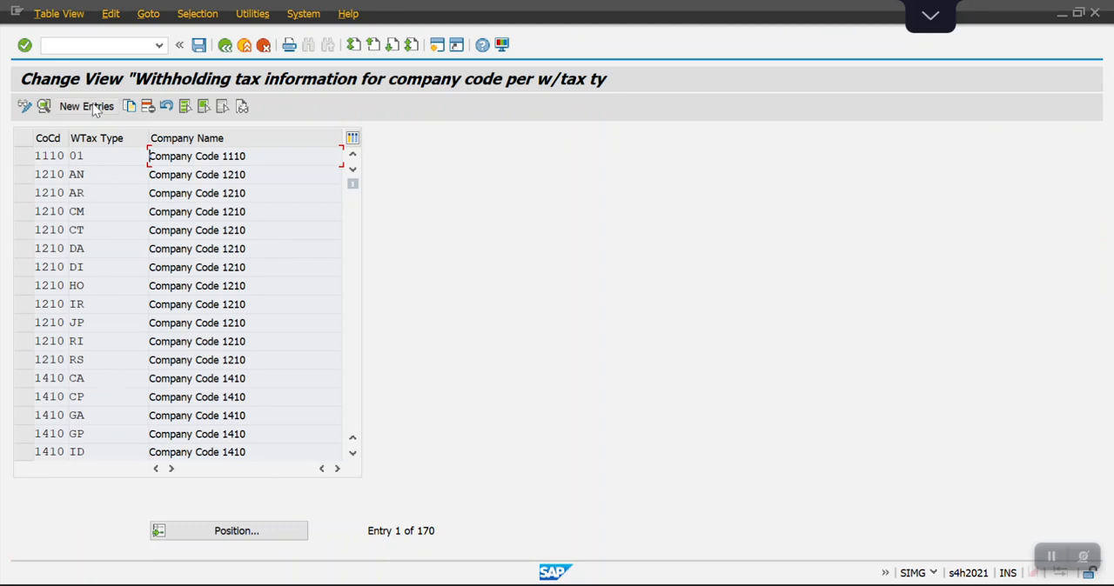
left_click(91, 107)
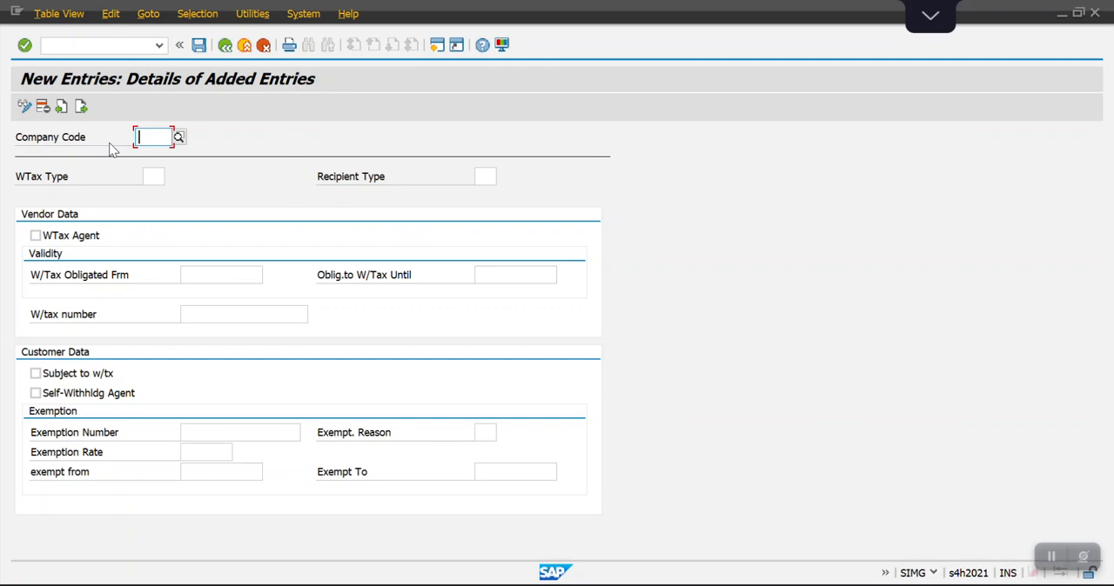
left_click(226, 46)
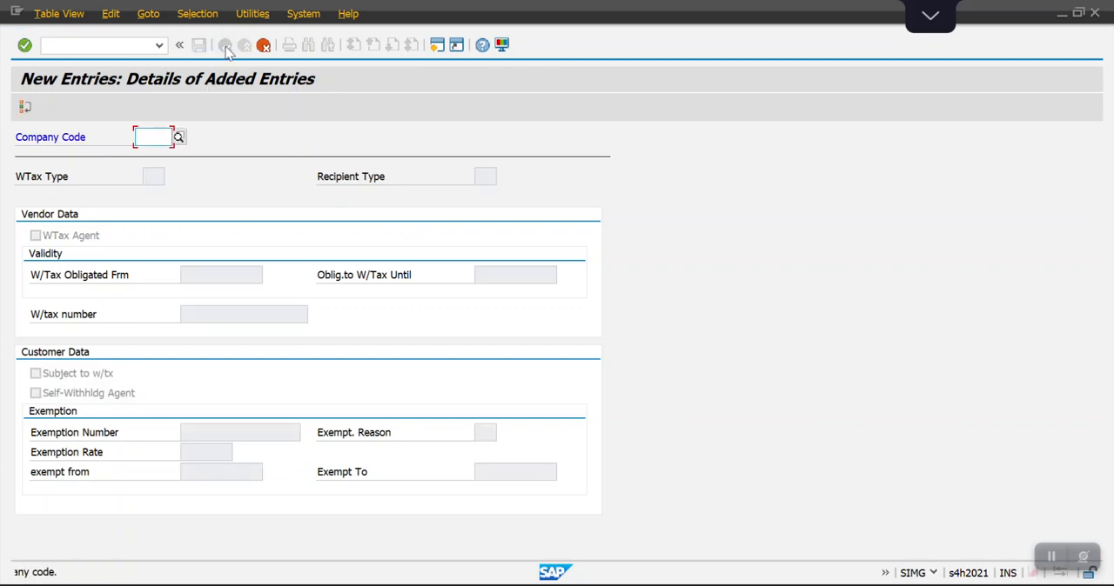
left_click(264, 46)
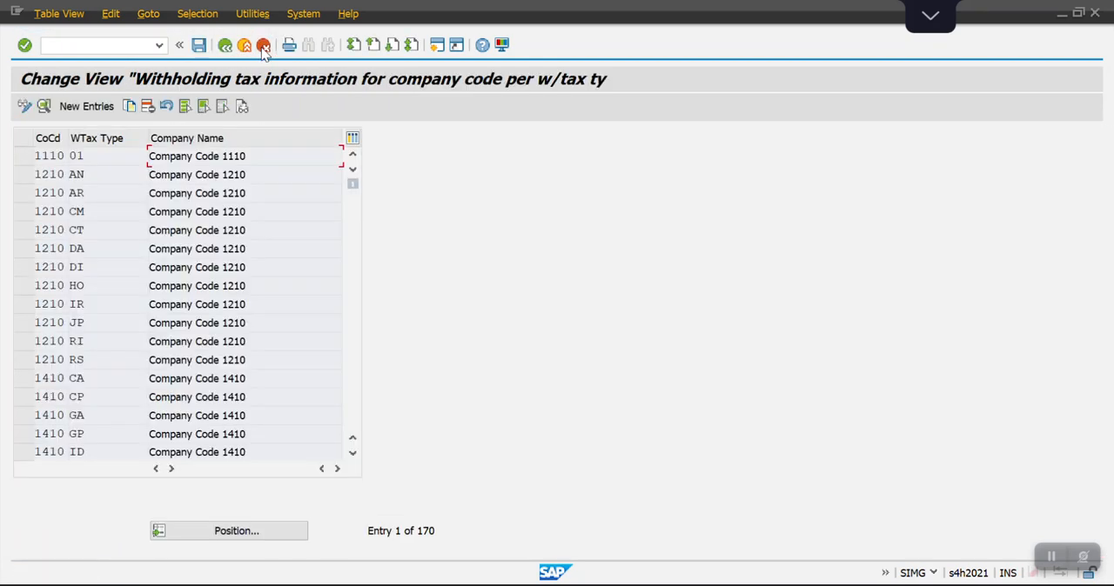
Copy the entry for company code 1110 with type 01, setting company code 1100 and withholding tax type SA.
left_click(25, 159)
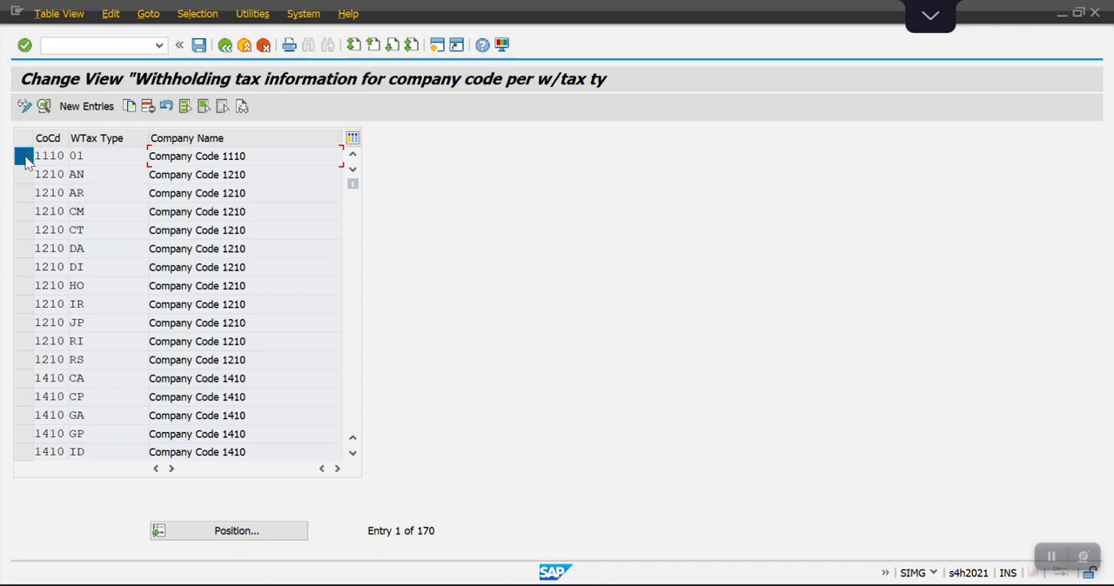
left_click(128, 106)
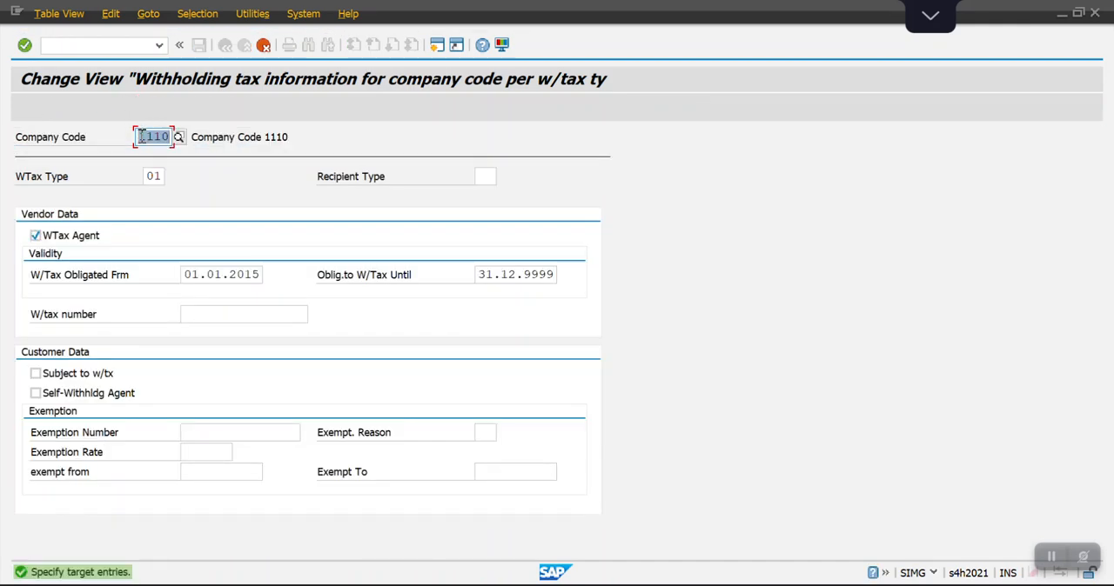
type("1100")
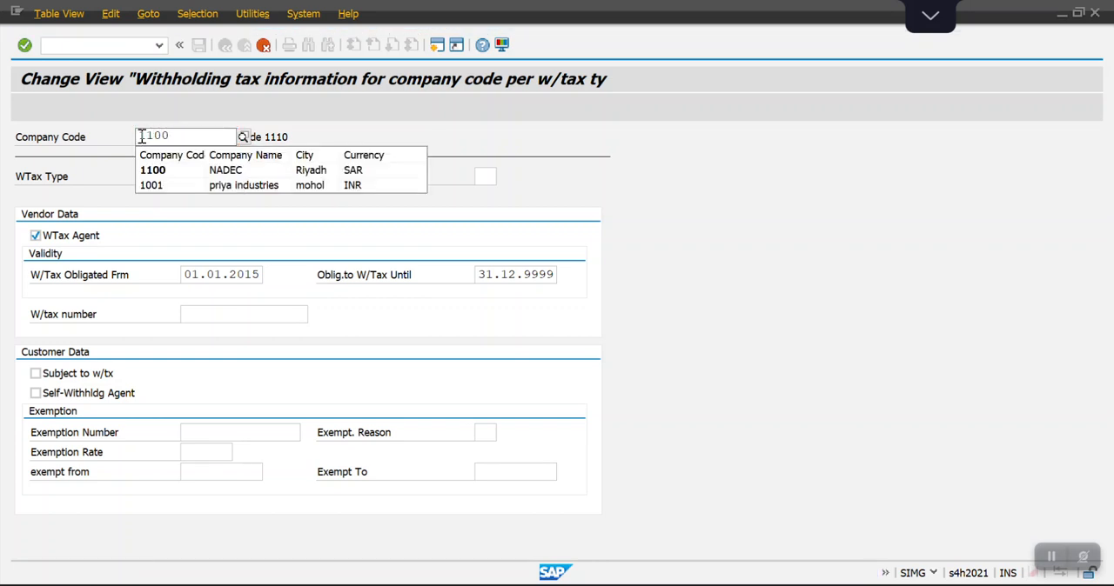
key("Down")
key("Return")
key("Tab")
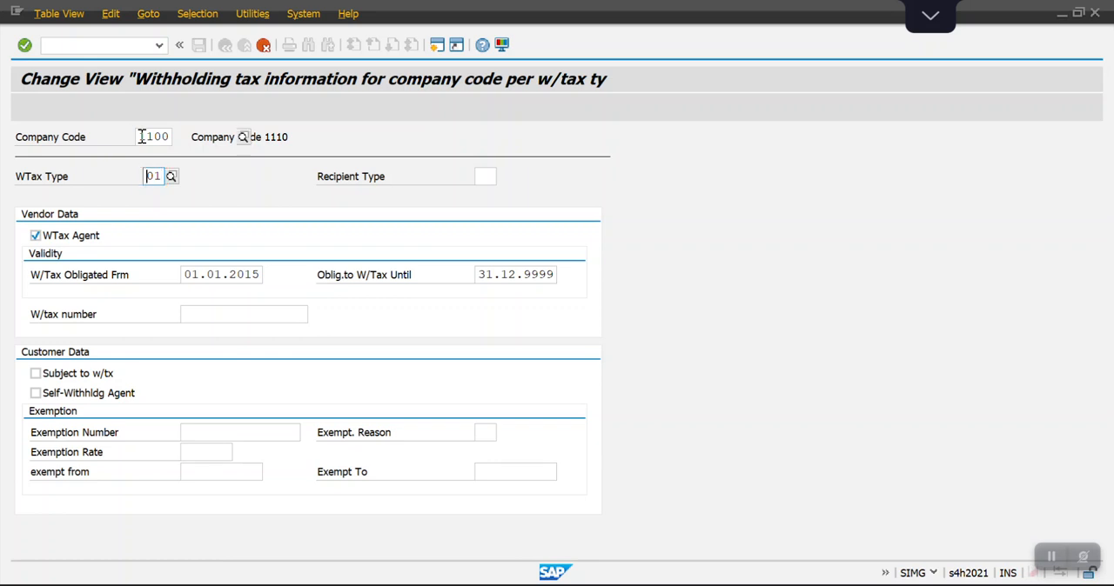
key("Delete")
key("Delete")
type("SA")
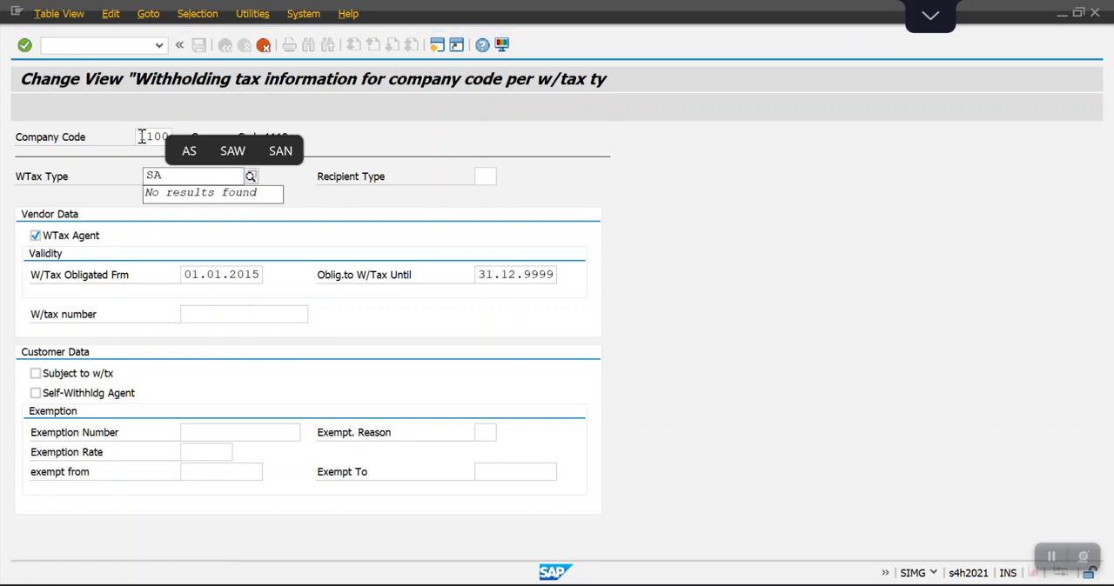
key("Tab")
key("Tab")
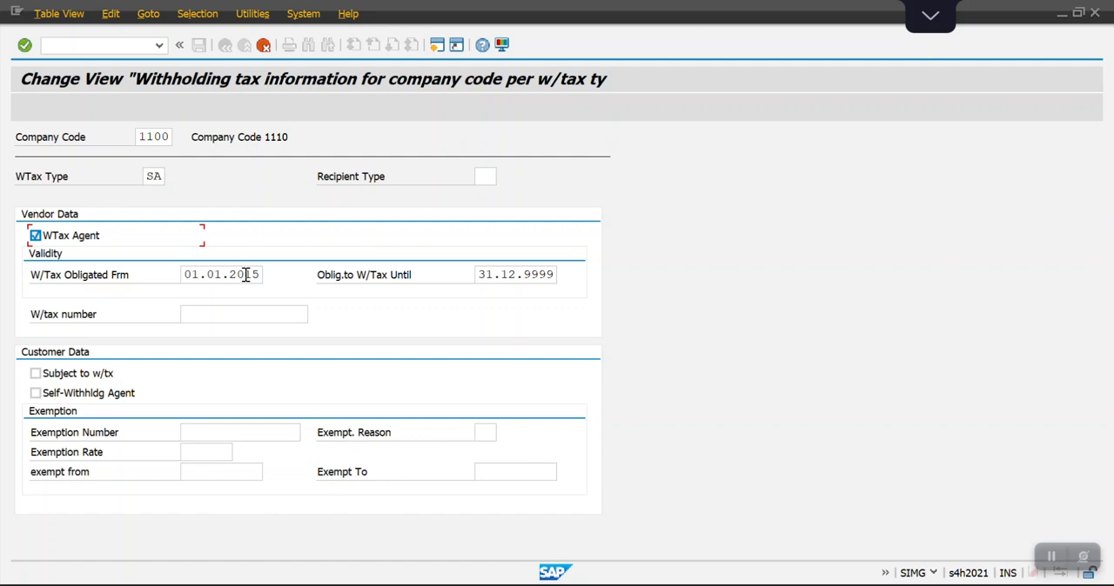
Set the withholding tax obligation start to 01.01.2023, save the copied entry in the FICO_Config_TR_Customizing request, and return to the implementation guide.
left_click_drag(246, 275, 261, 275)
type("23")
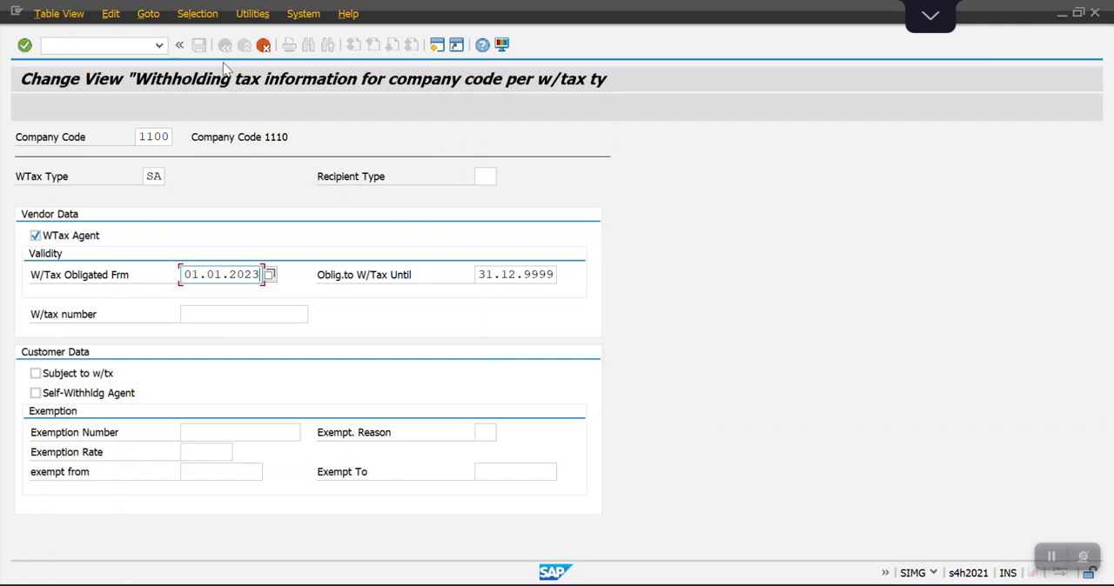
key("Return")
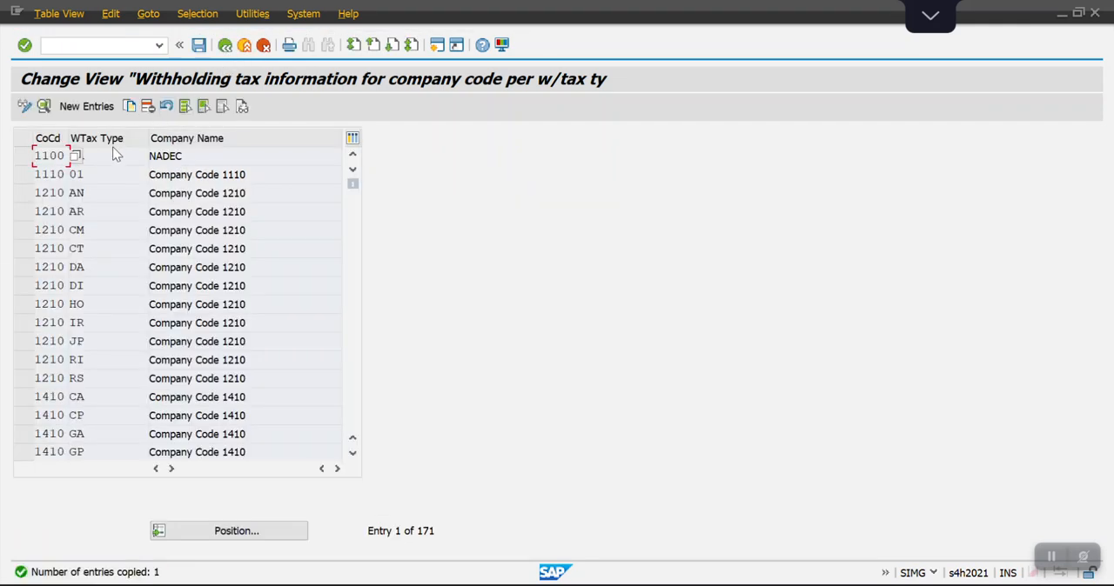
left_click(116, 154)
left_click(199, 47)
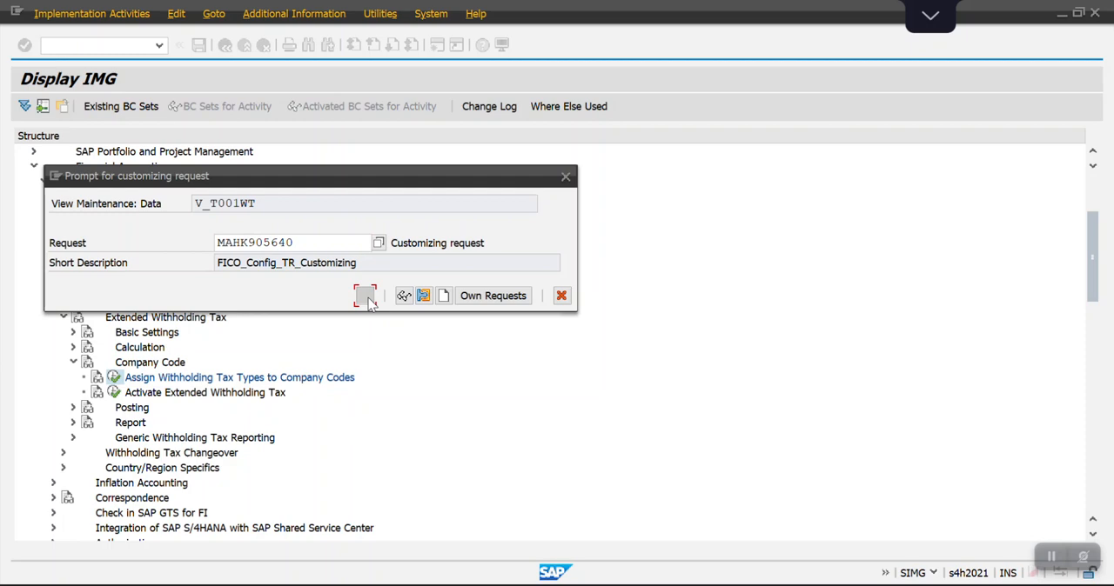
left_click(367, 298)
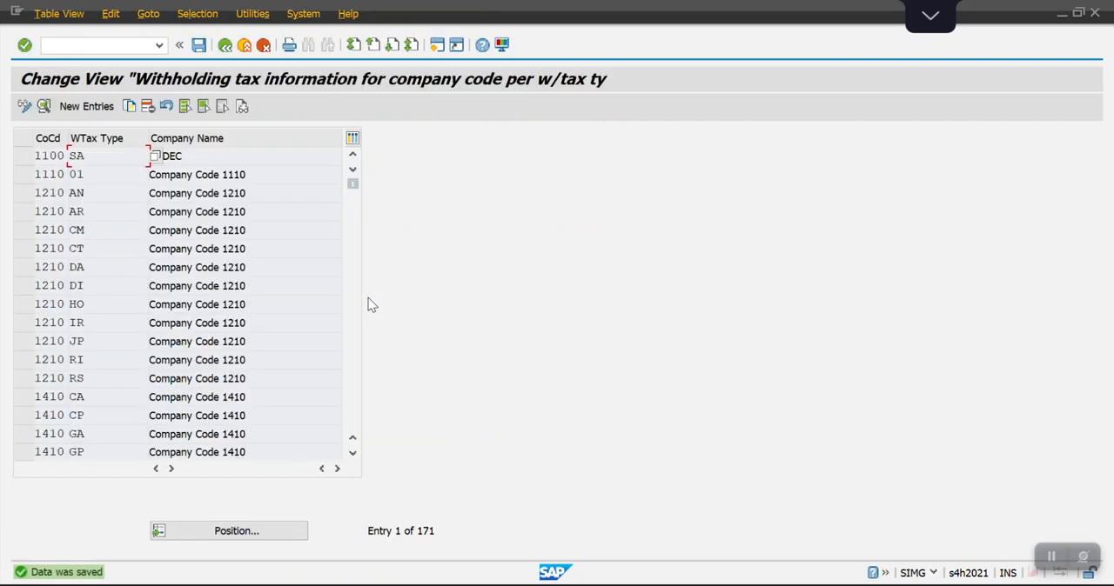
left_click(227, 50)
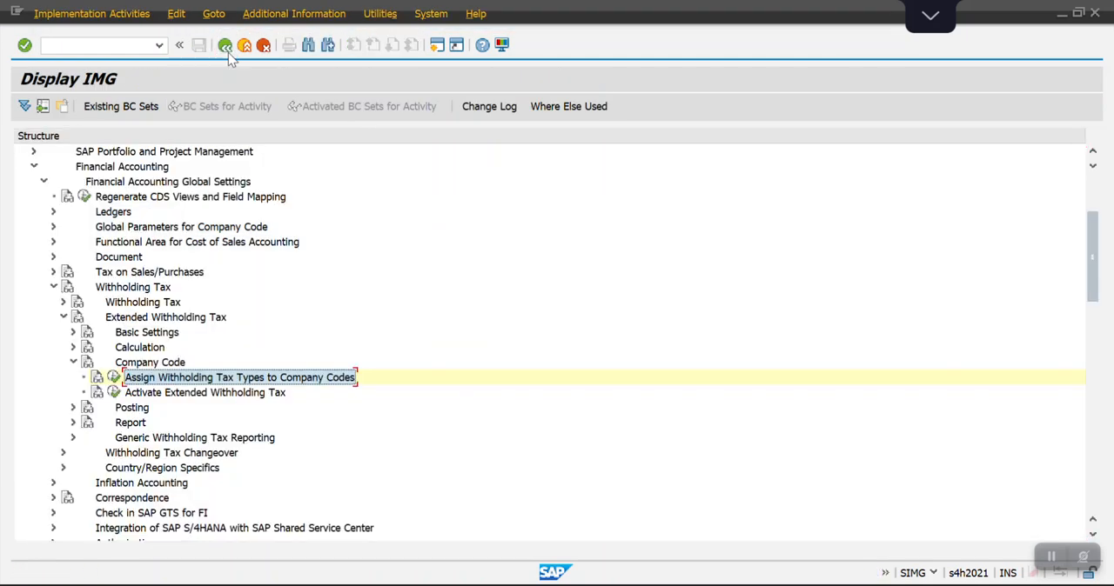
Check whether extended withholding tax is activated for company code 1100, and return to the implementation guide.
left_click(115, 392)
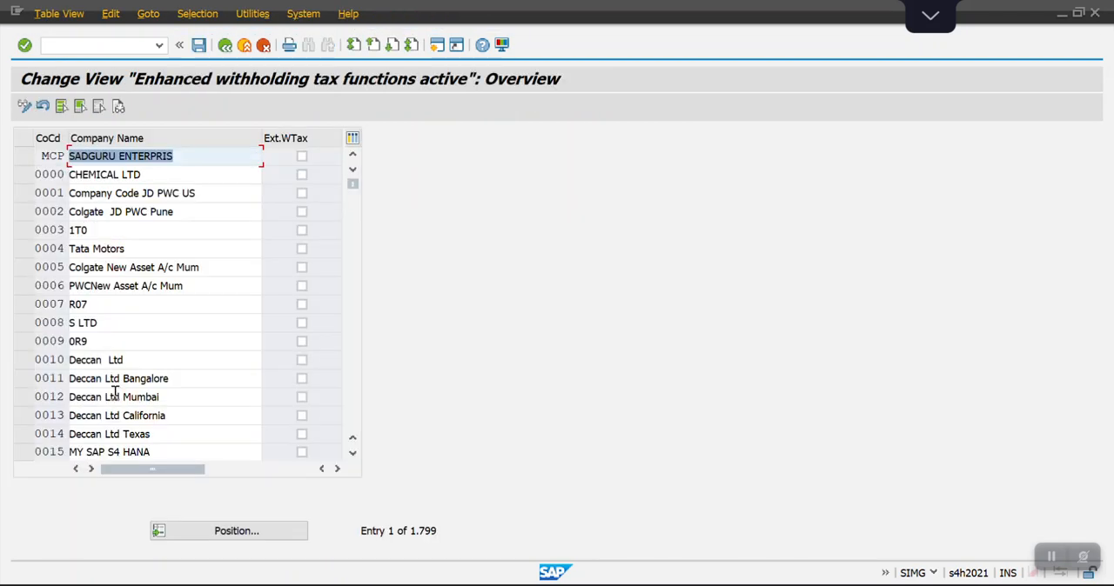
left_click(214, 533)
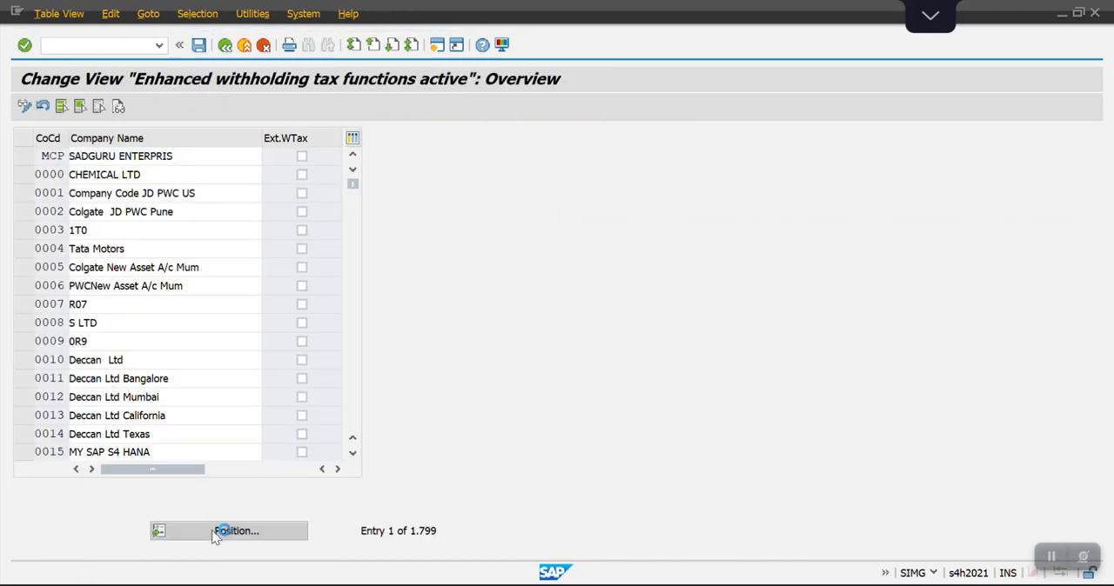
type("1100")
key("Return")
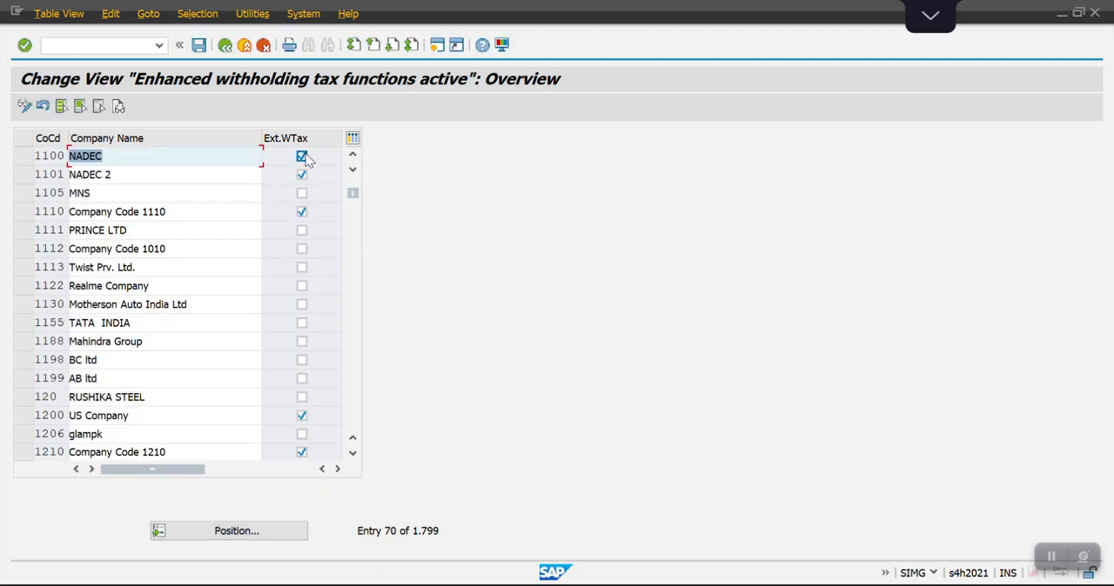
left_click(225, 45)
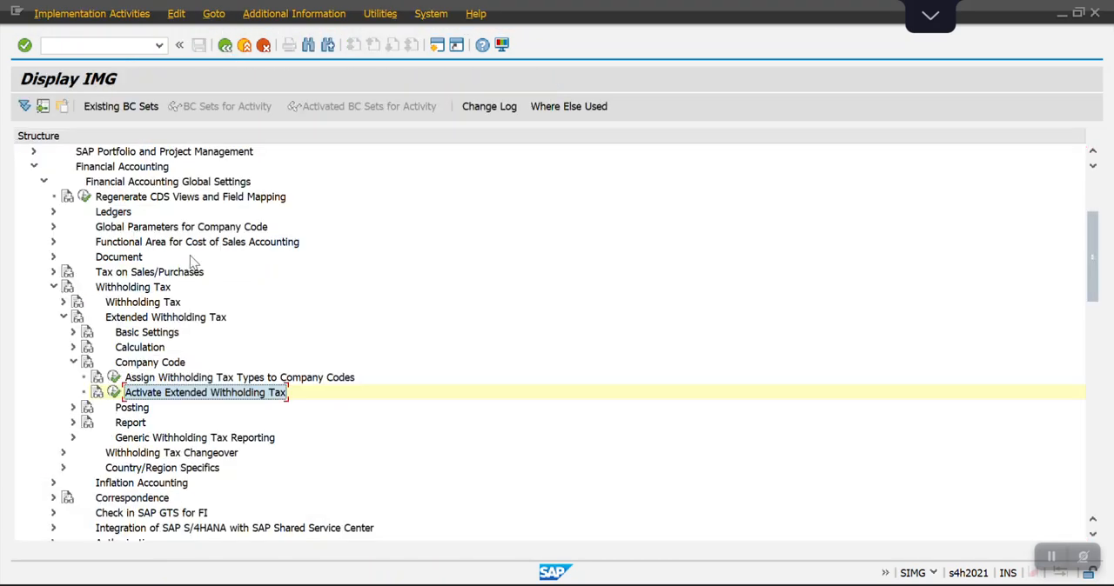
Collapse Company Code, look up the step after Activate Extended Withholding Tax in the Excel workbook, and return to SAP.
left_click(74, 362)
key("alt+Tab")
key("Down")
key("Down")
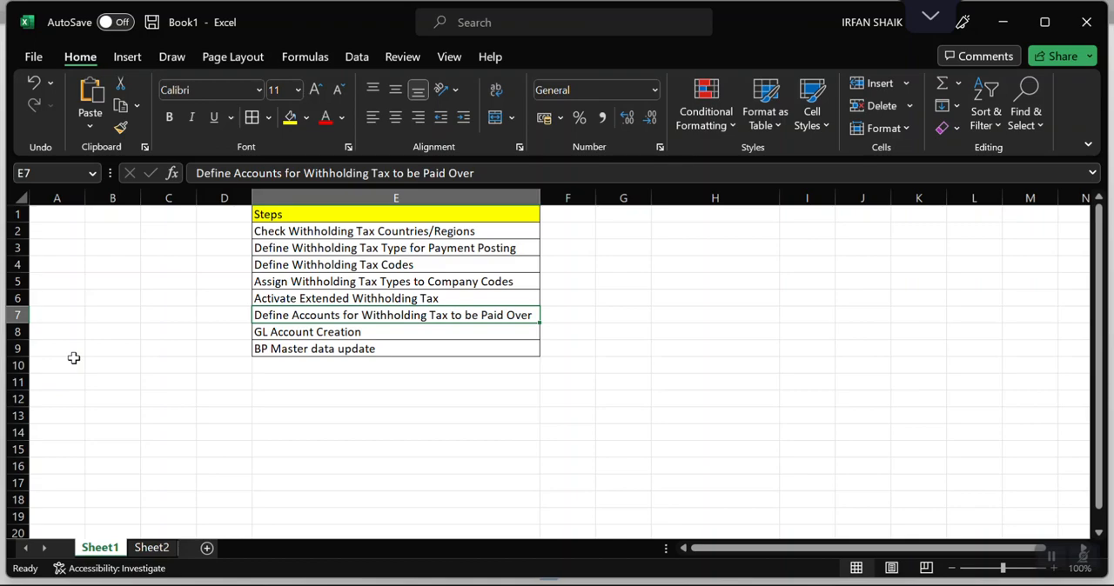
key("alt+Tab")
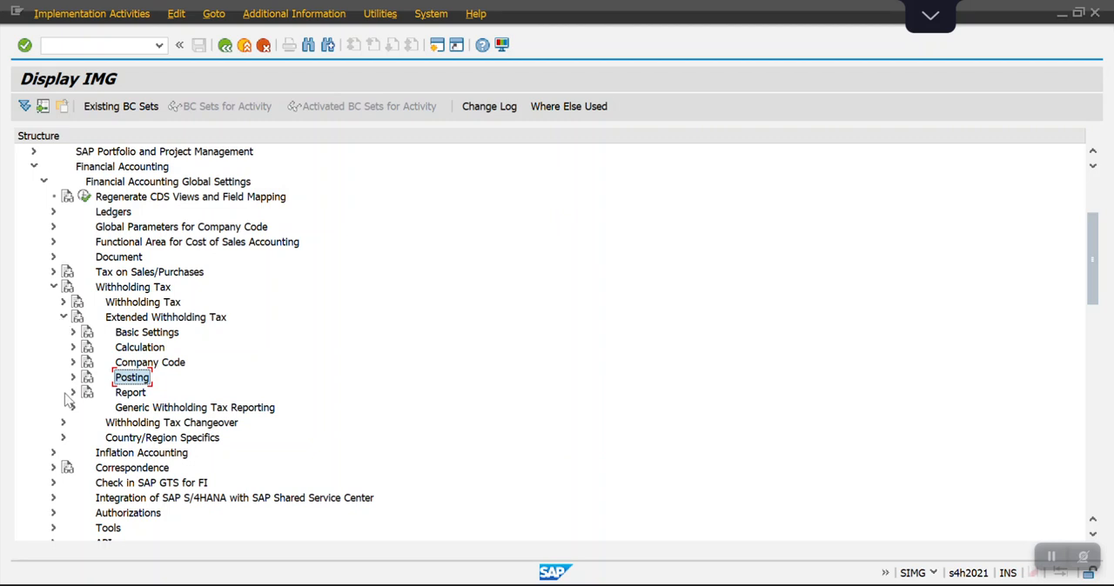
Under Posting, Accounts for Withholding Tax, open Define Accounts for Withholding Tax to be Paid Over for chart of accounts 1100.
left_click(73, 380)
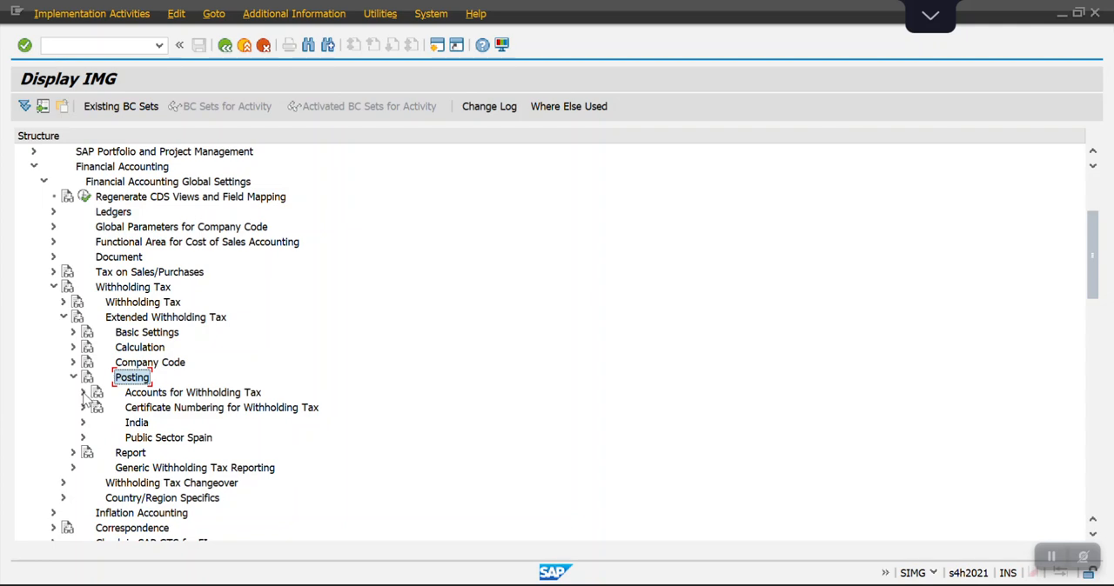
left_click(84, 394)
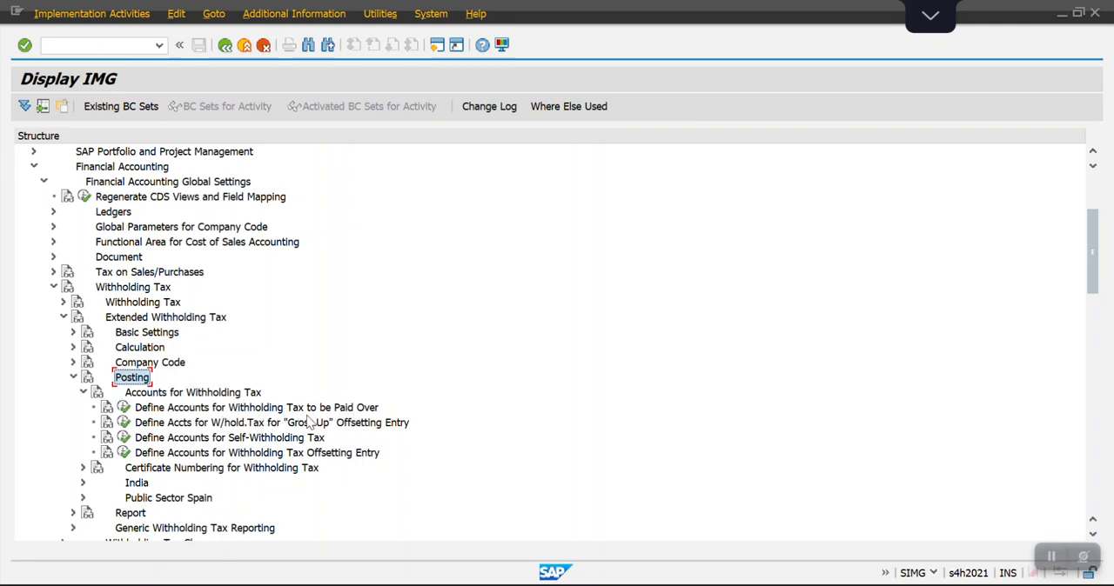
left_click(123, 408)
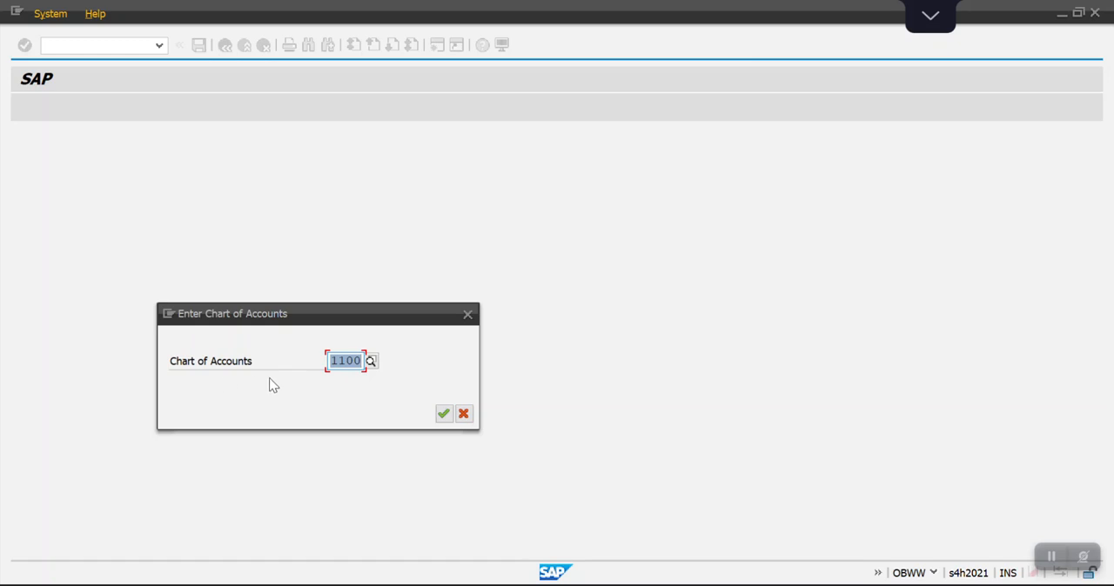
key("Return")
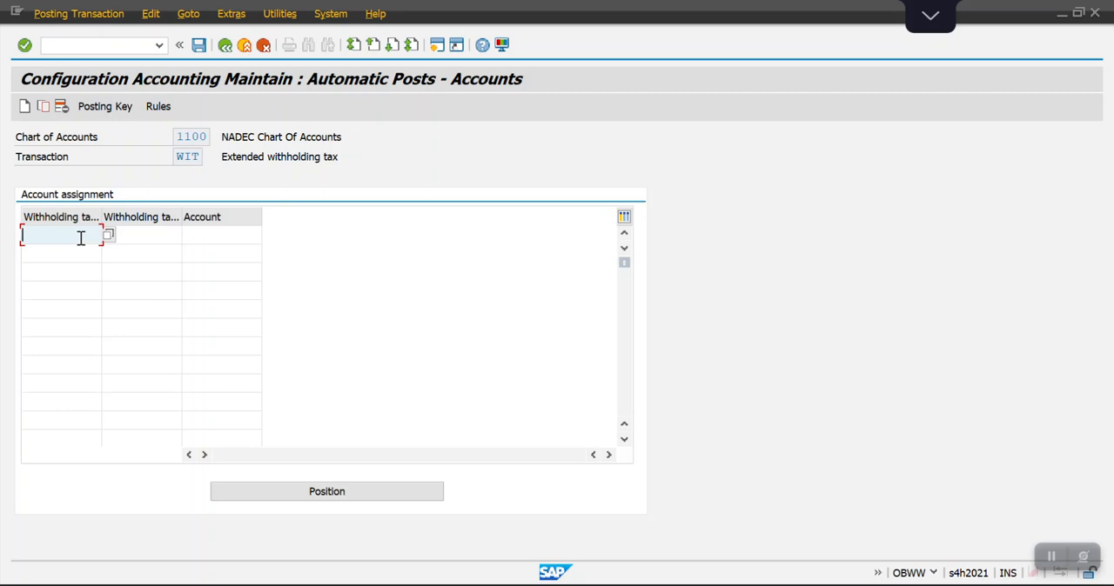
Enter withholding tax type SA in the first account assignment row and choose tax code SS (5% on Professional charges).
type("SA")
key("Tab")
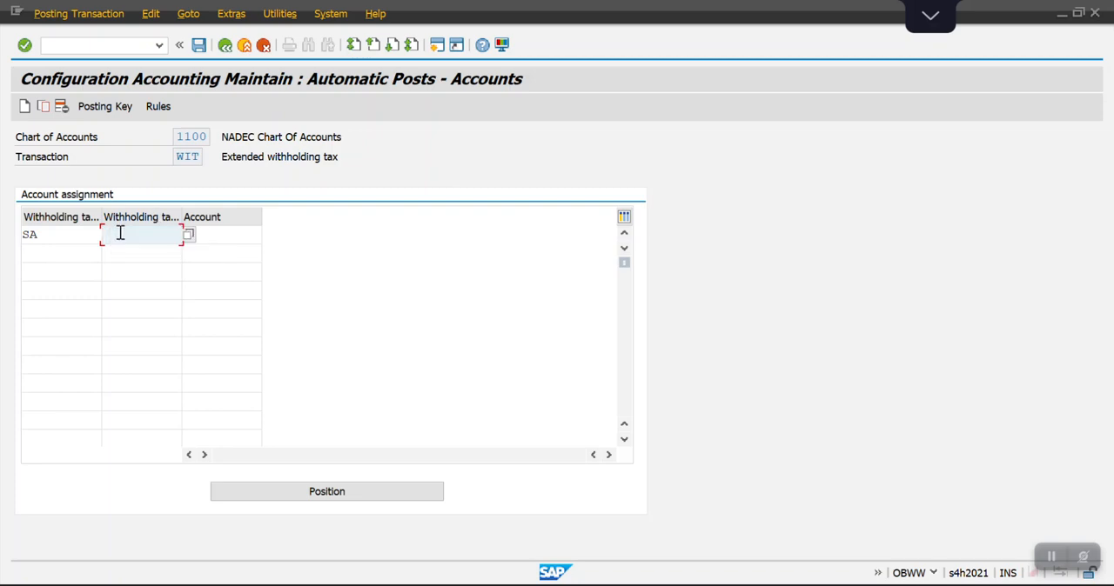
left_click(188, 237)
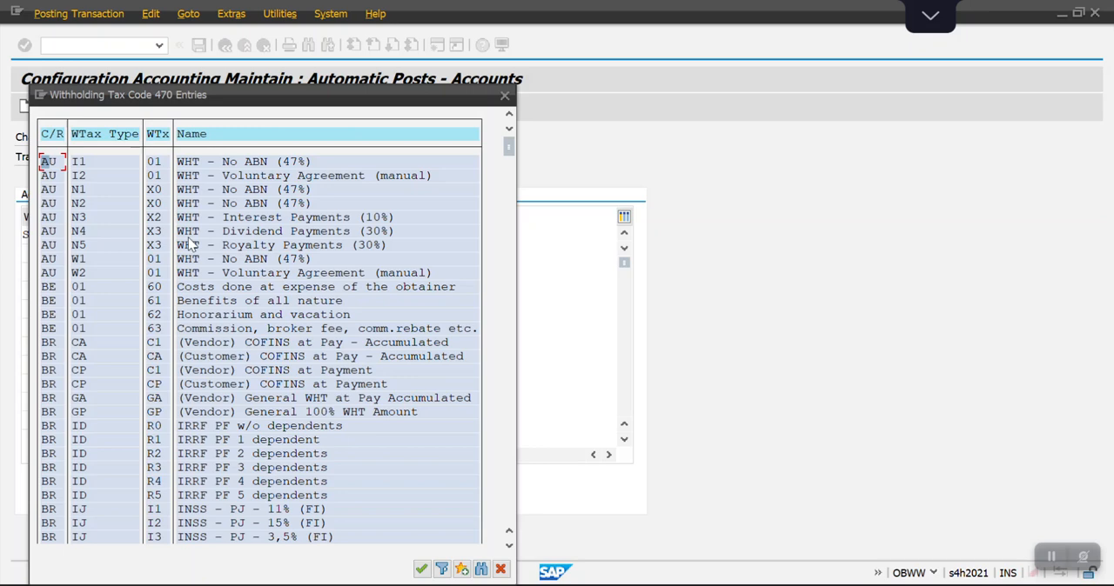
left_click(442, 570)
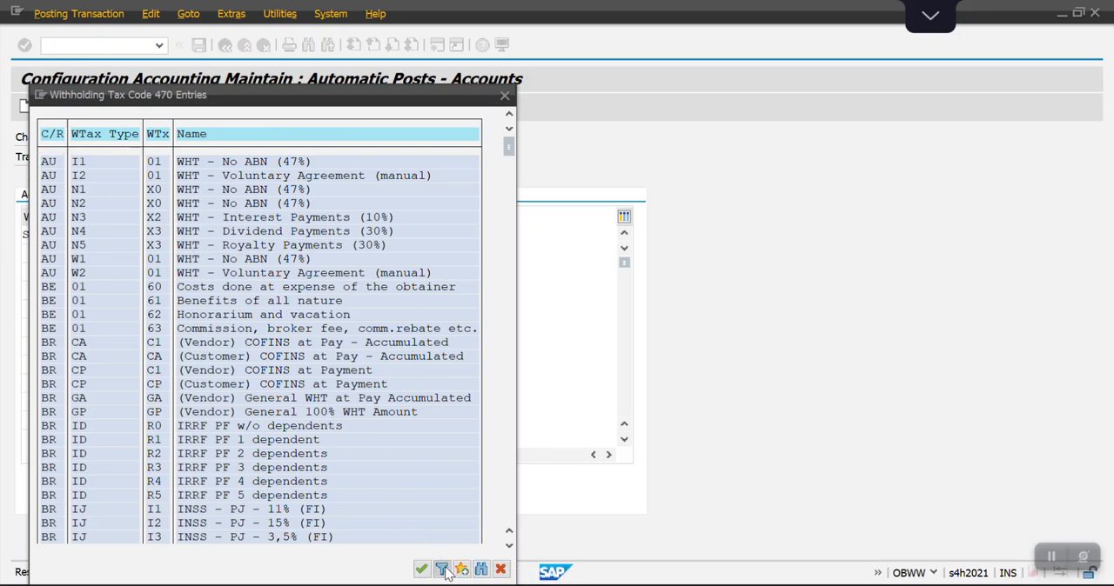
key("Tab")
type("SA")
key("Return")
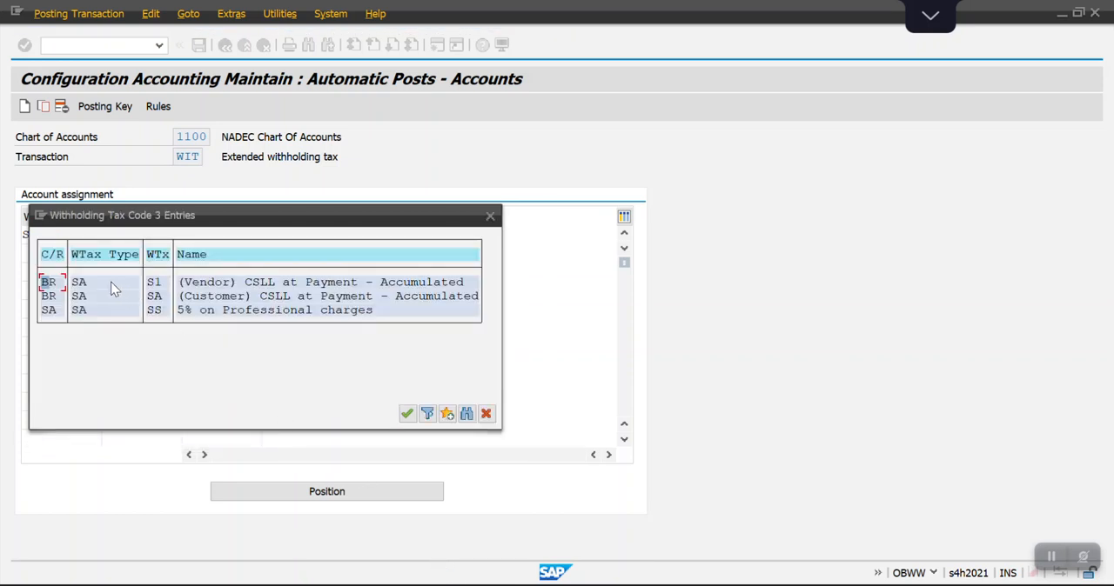
double_click(152, 311)
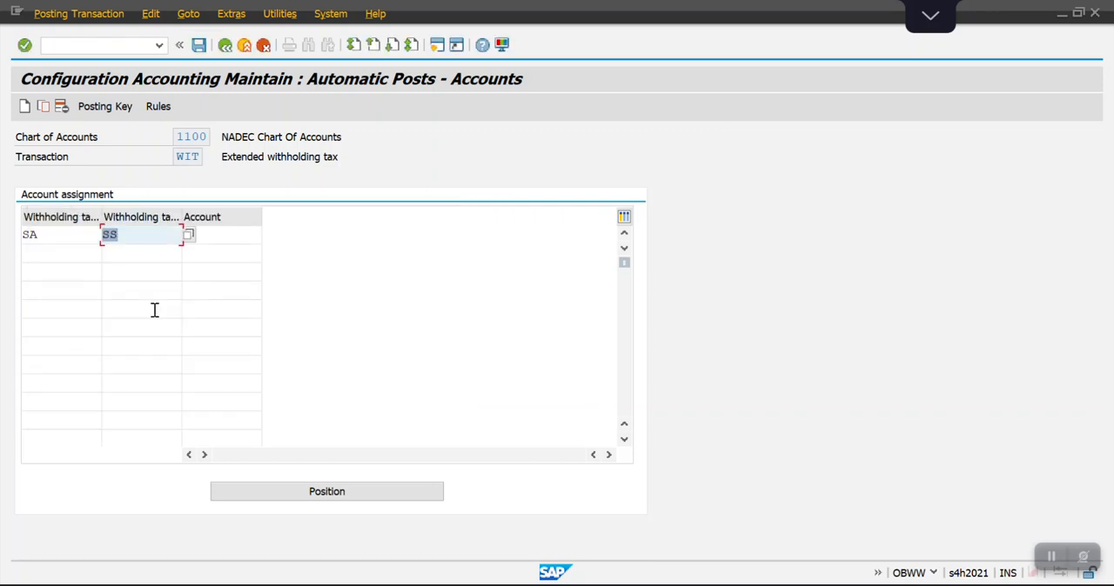
Assign G/L account 2000000 (WHT Payable) of company code 1100 to the SA/SS row.
left_click(219, 235)
left_click(268, 235)
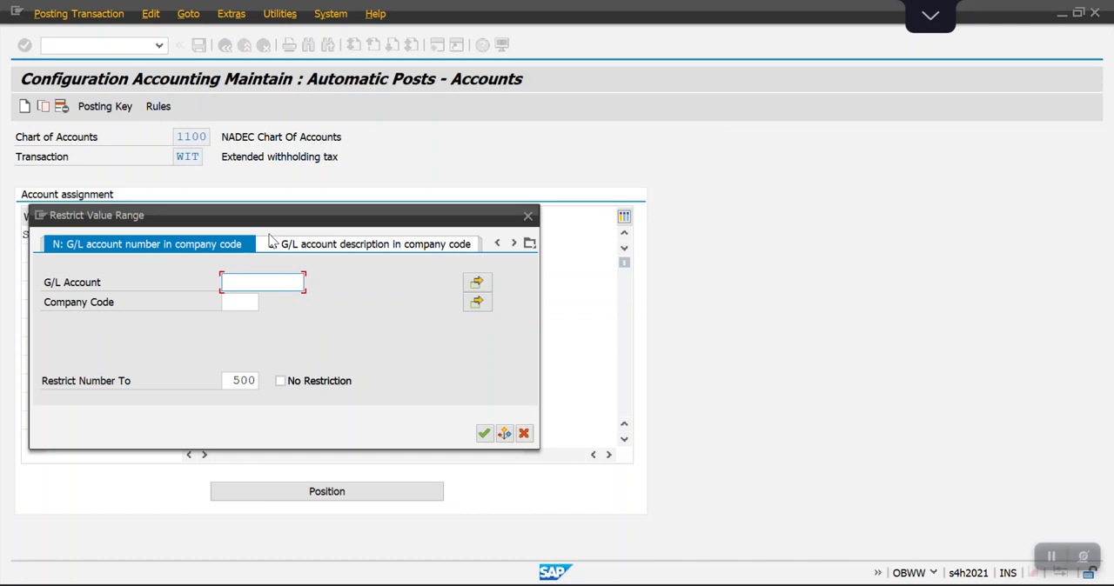
left_click(248, 301)
type("1100")
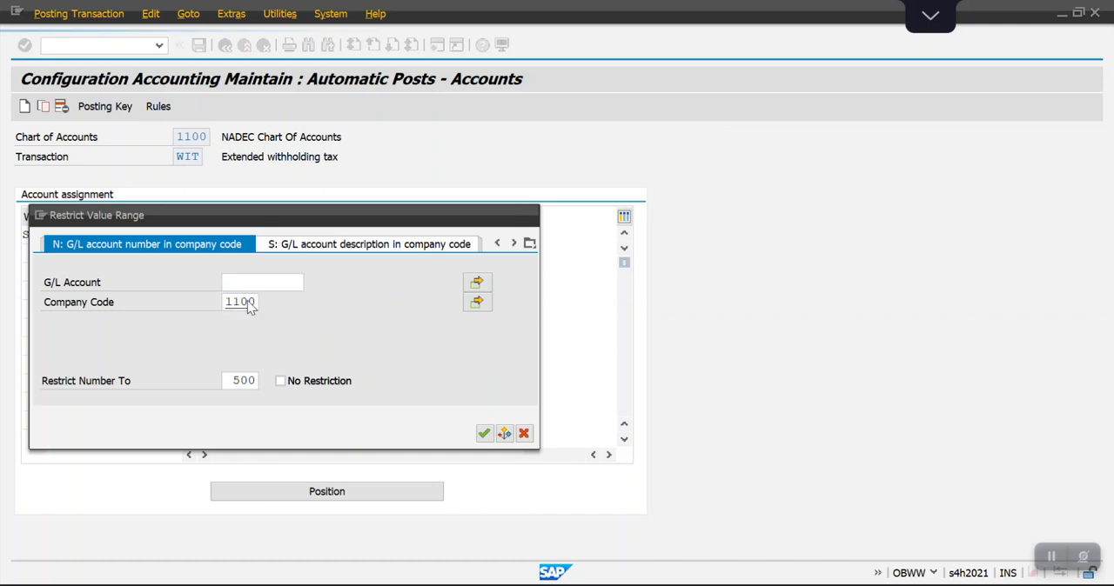
key("Return")
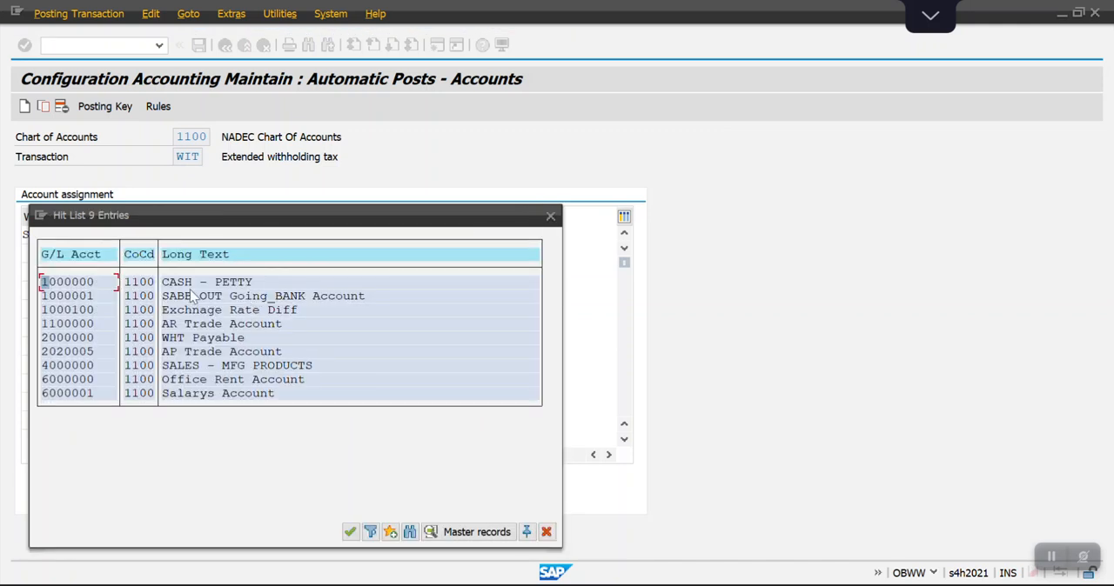
double_click(188, 337)
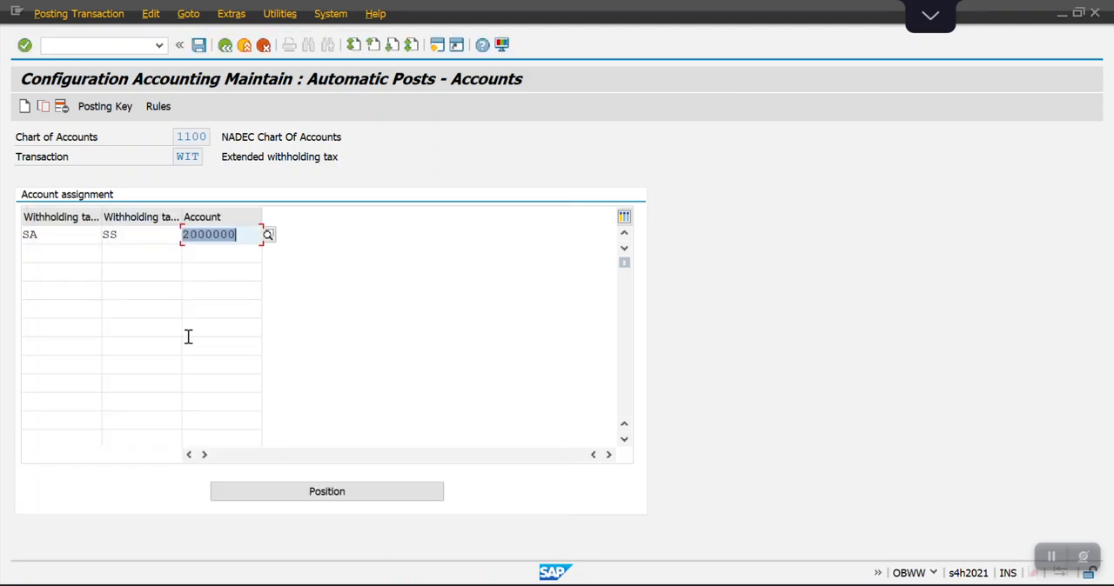
Save the SA/SS account assignment and look up the remaining steps in the Excel step list.
left_click(199, 47)
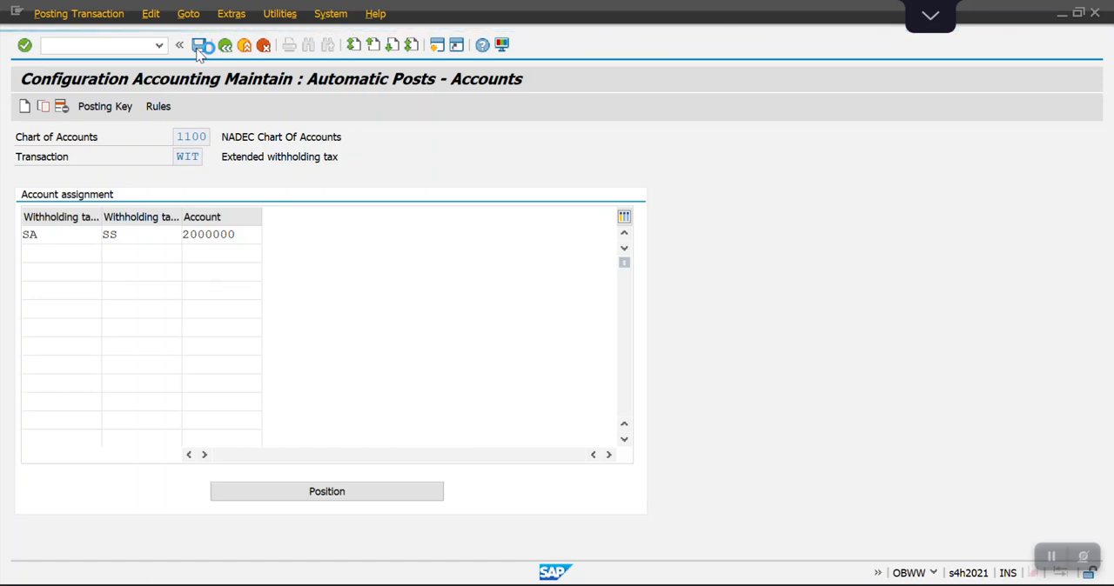
left_click(364, 298)
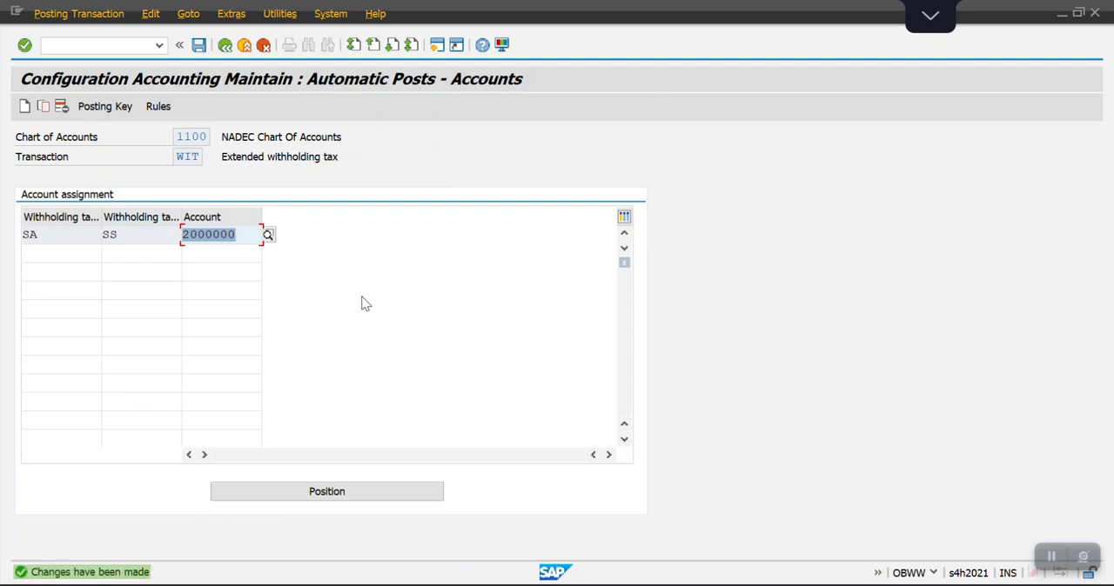
key("alt+Tab")
key("Left")
key("Right")
key("Left")
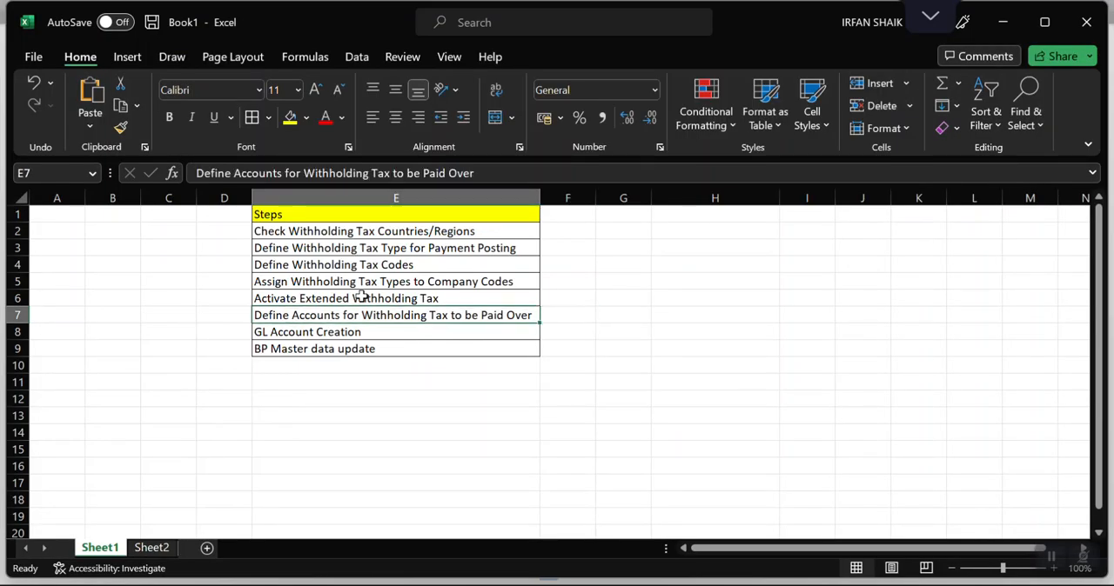
key("Down")
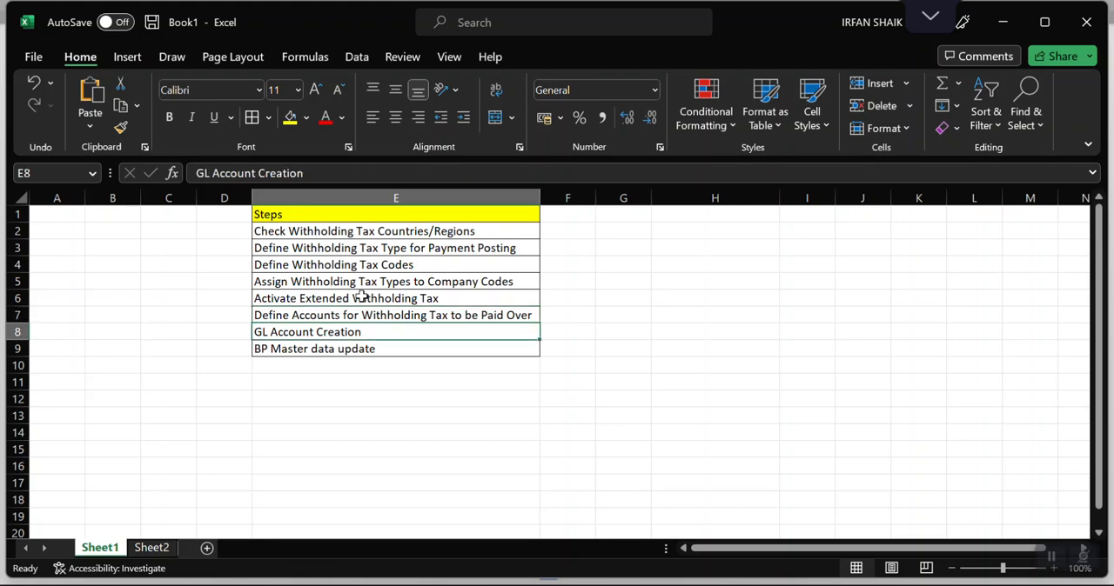
key("Down")
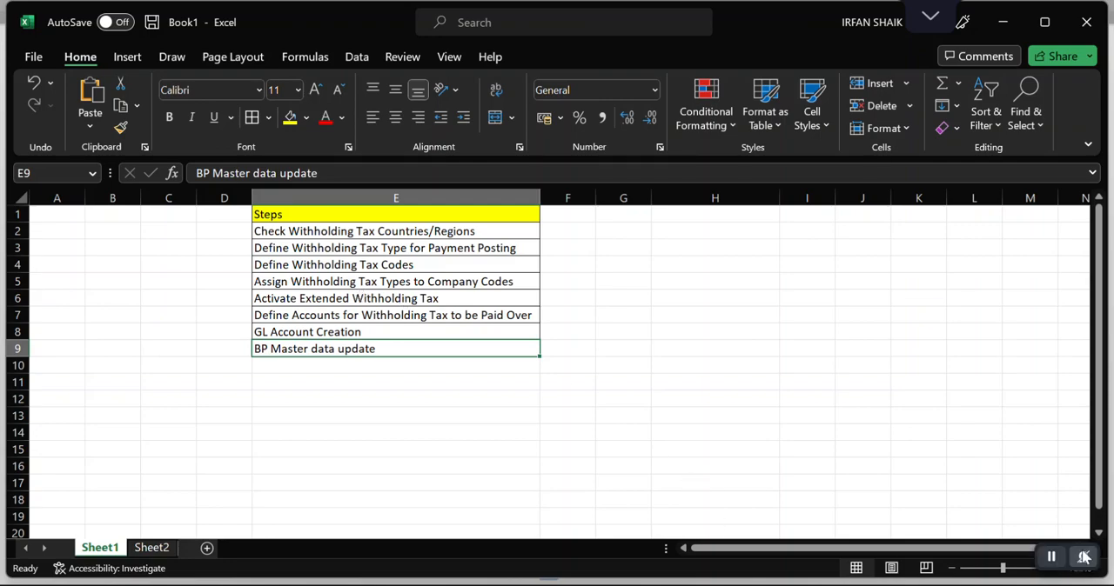
Switch back to SAP and start transaction BP to maintain the vendor's business partner.
left_click(1052, 557)
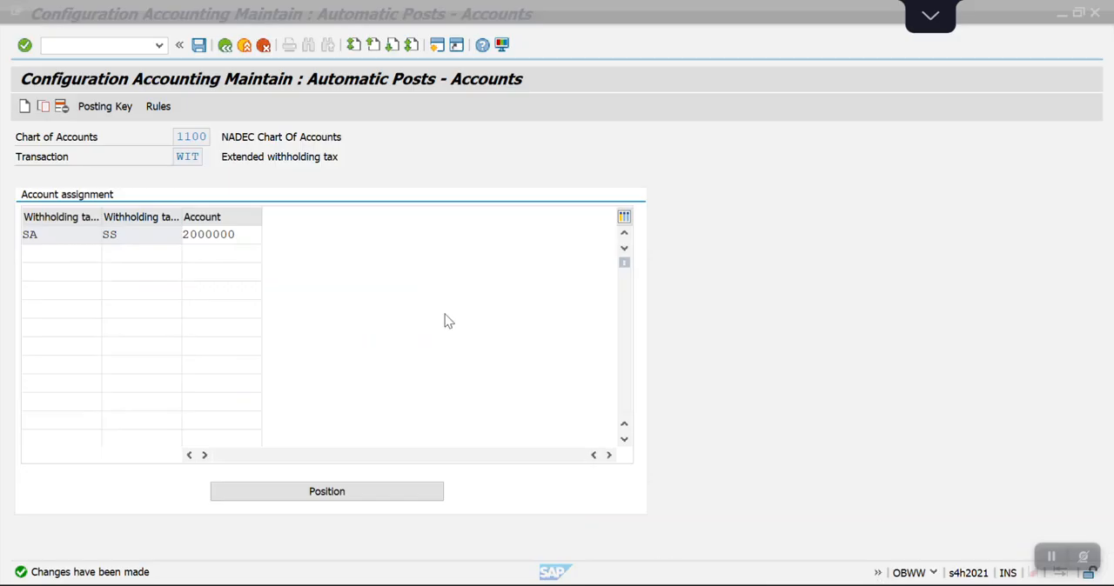
key("alt+Tab")
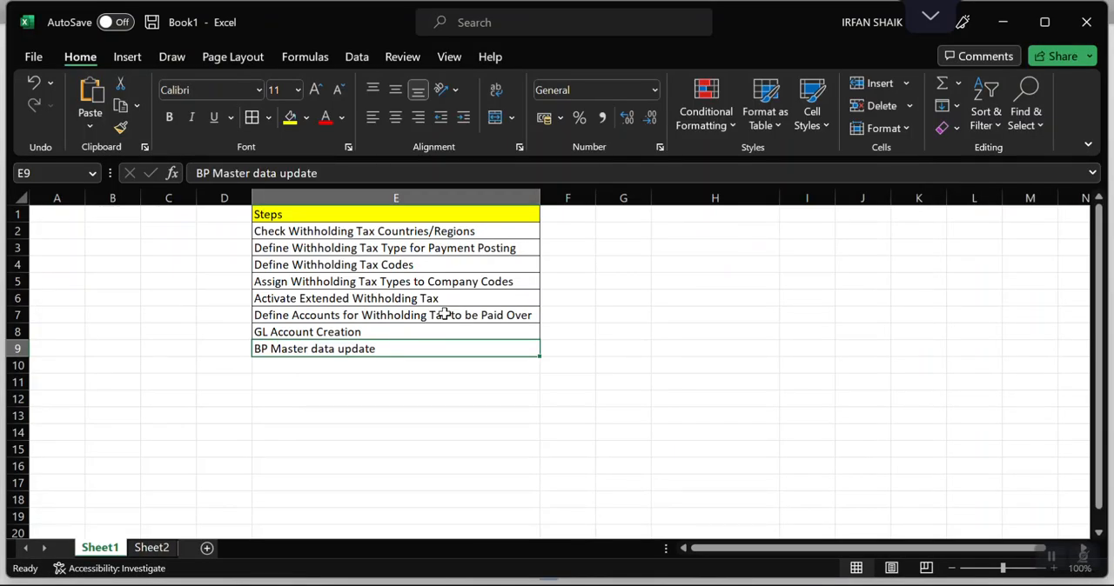
key("alt+Tab")
key("alt+Tab")
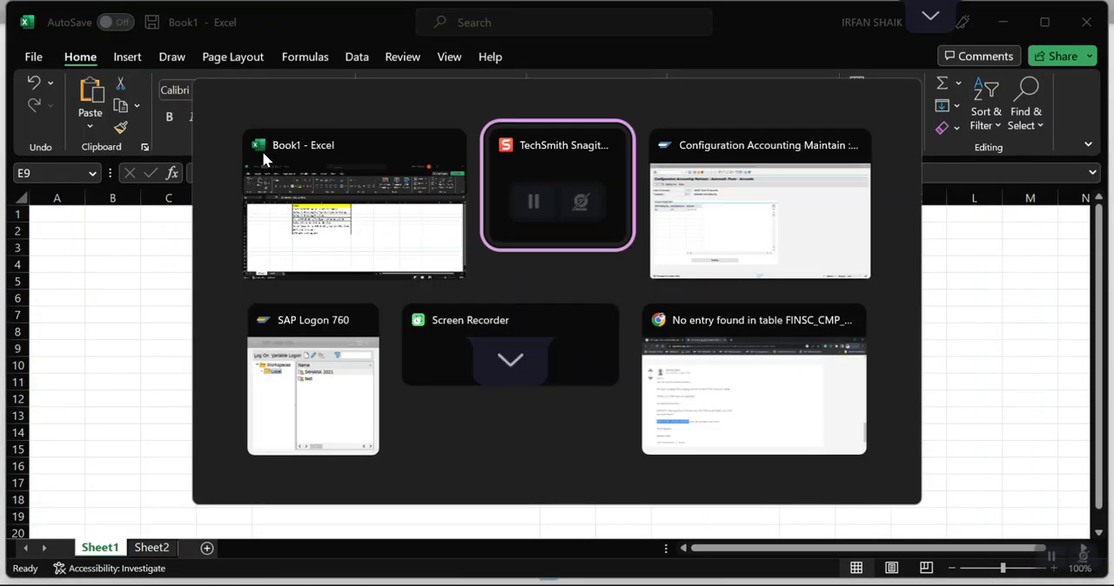
key("alt+Tab")
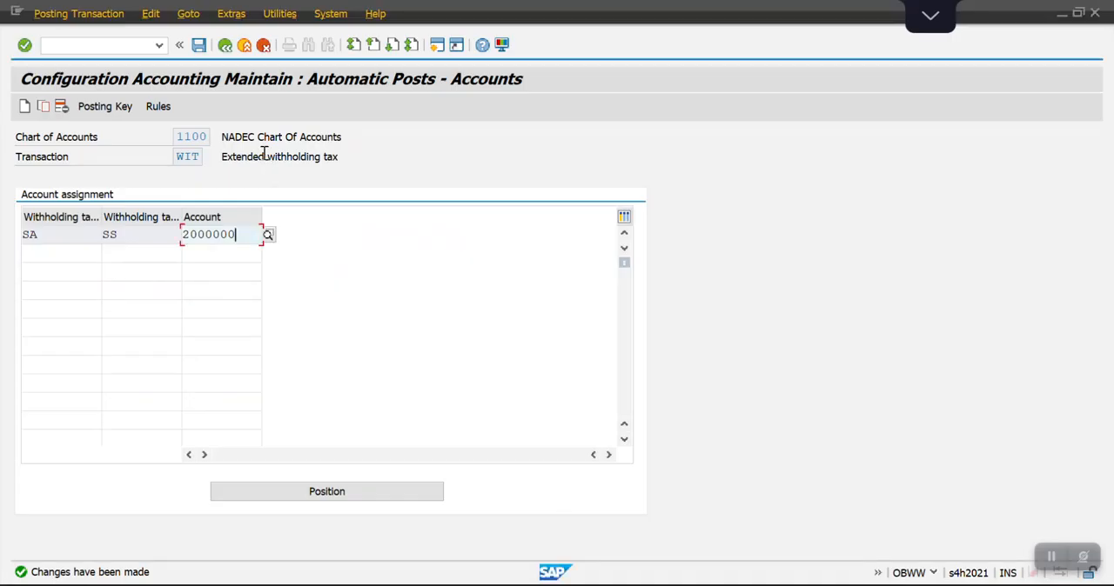
left_click(107, 45)
type("/NBP")
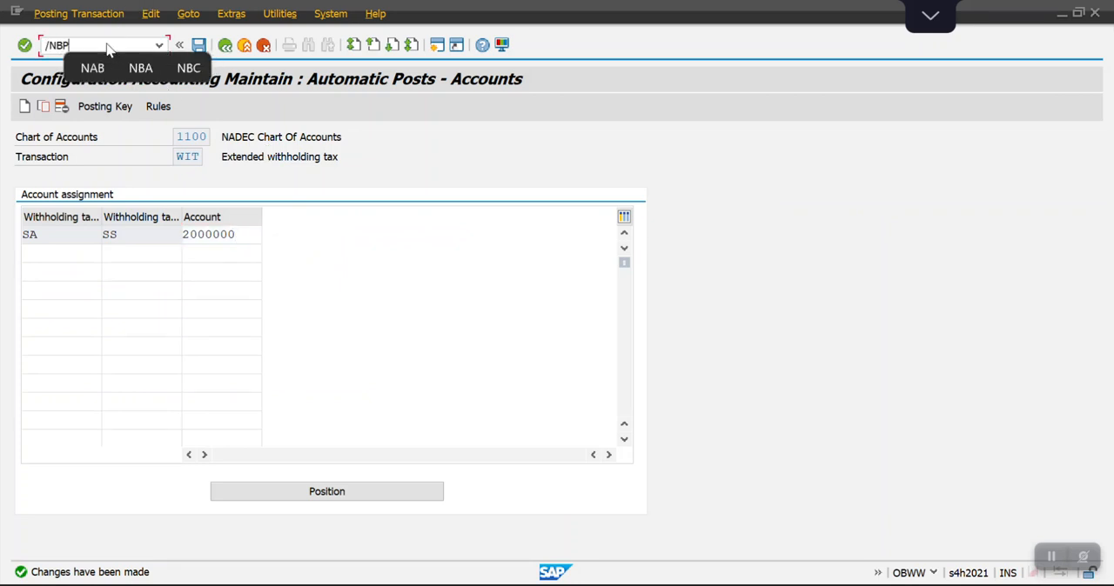
key("Return")
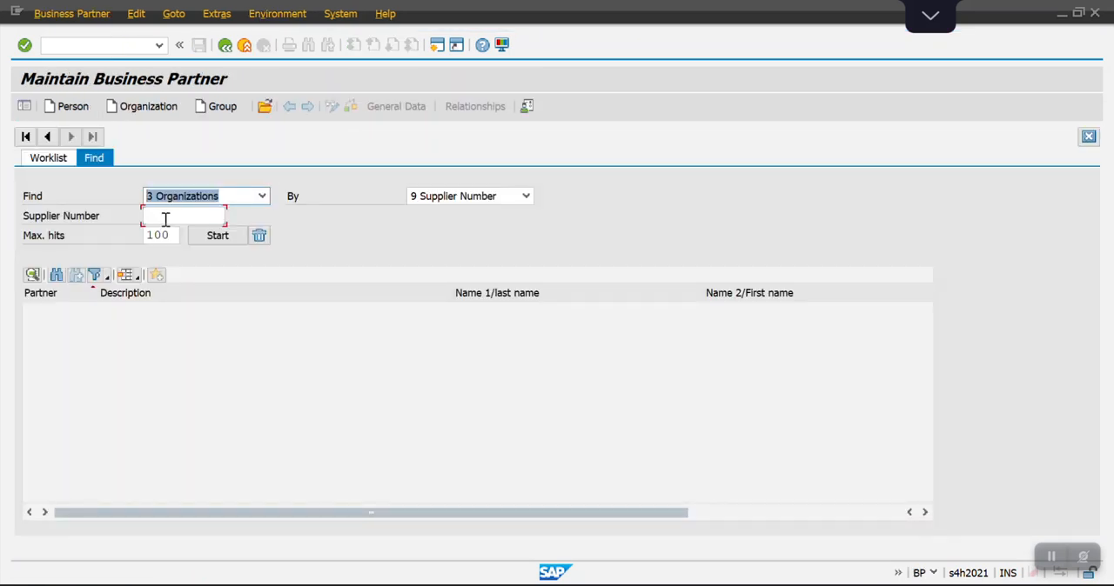
Find the organization with supplier number 13 and open business partner ABCD PVT LTD KSA.
left_click(165, 219)
key("Down")
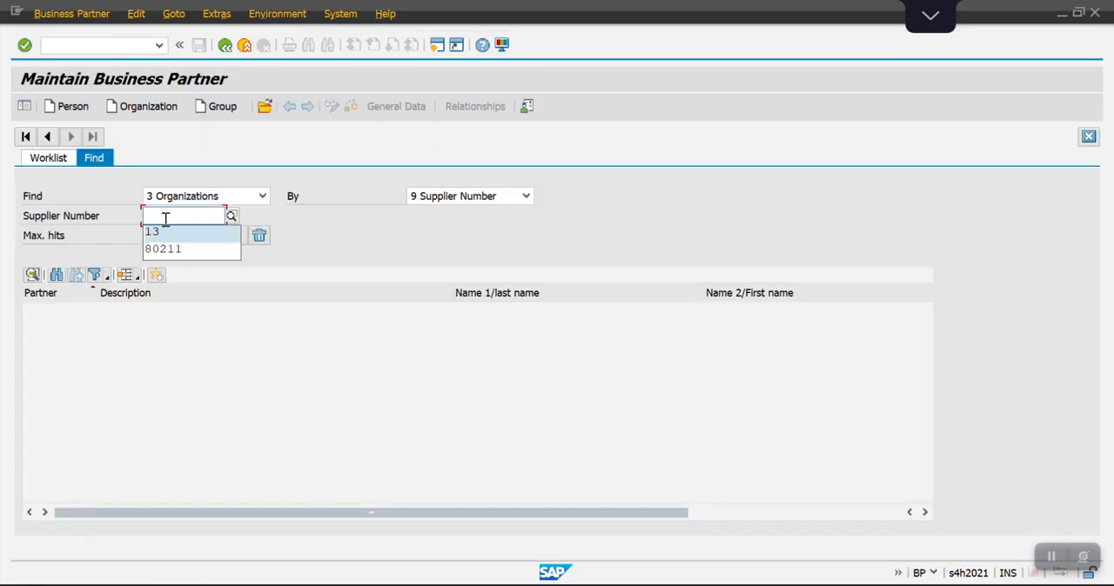
key("Return")
key("Return")
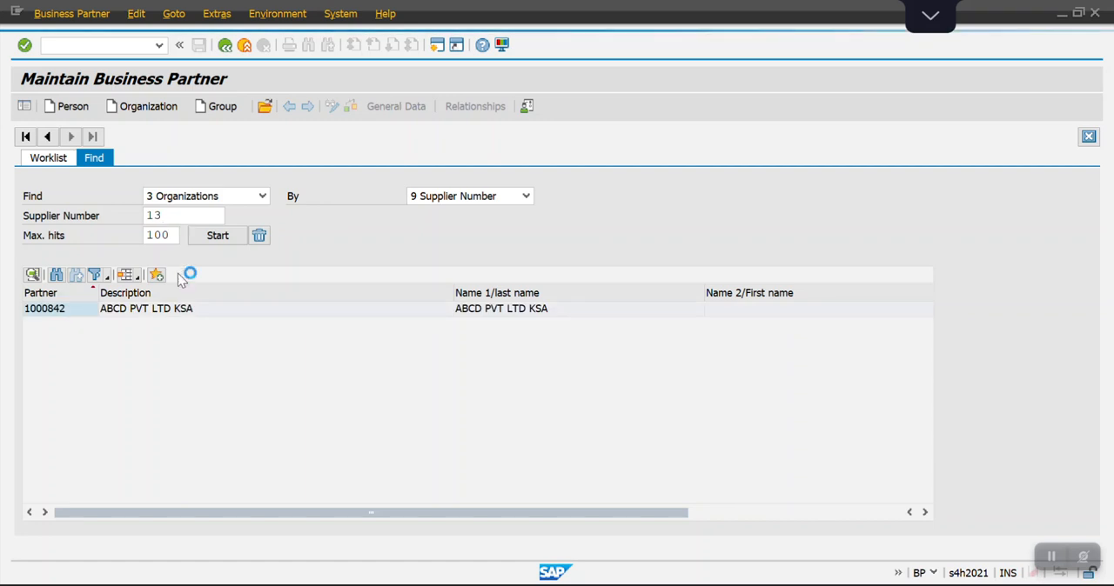
double_click(161, 313)
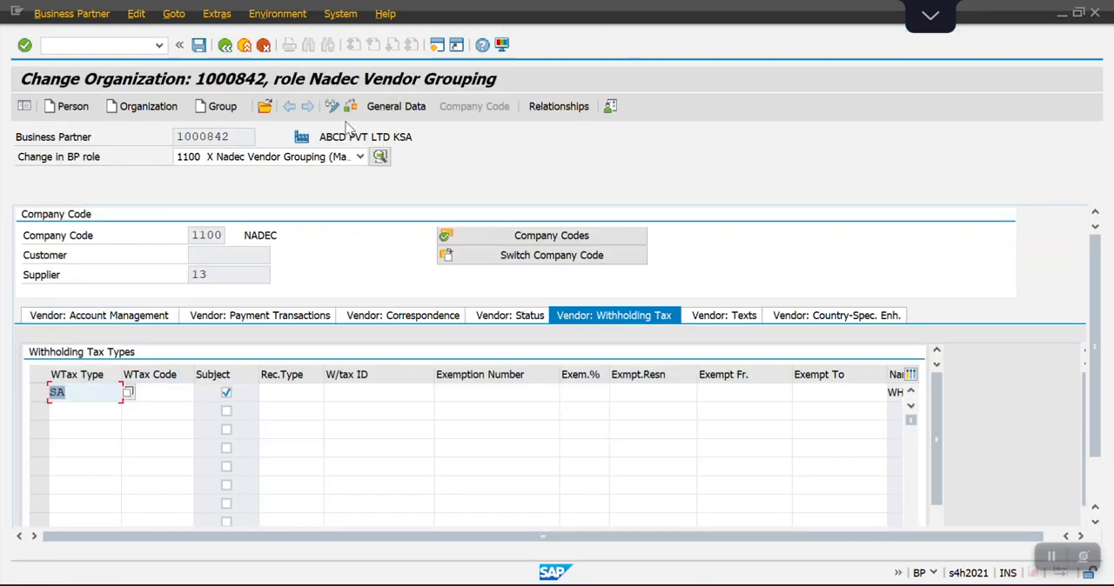
Check the vendor's withholding tax type and code under the Nadec Vendor Grouping role for company code 1100, save, and leave the record.
left_click(360, 157)
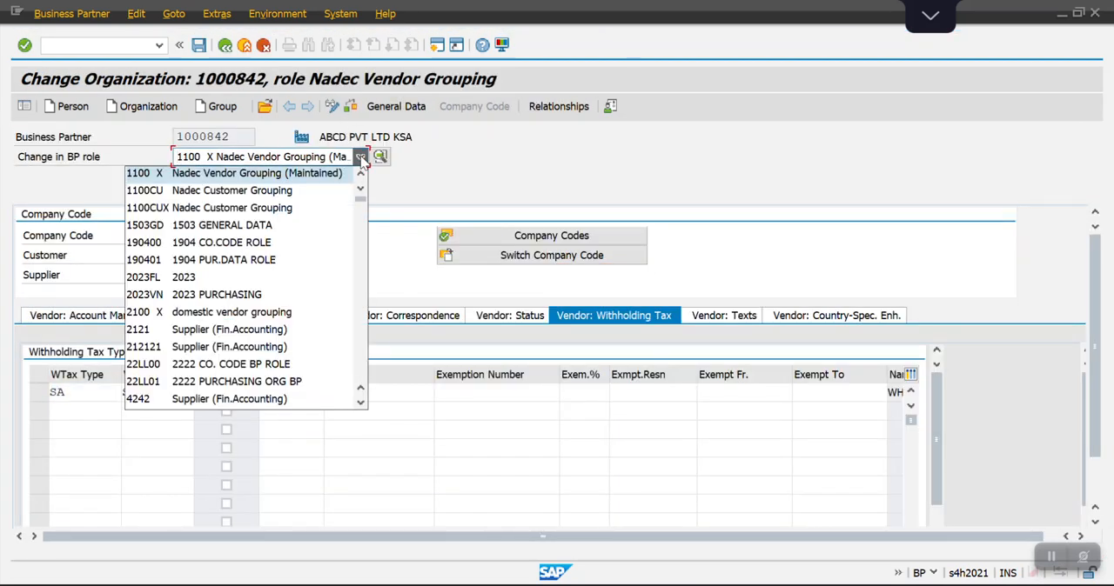
left_click(255, 174)
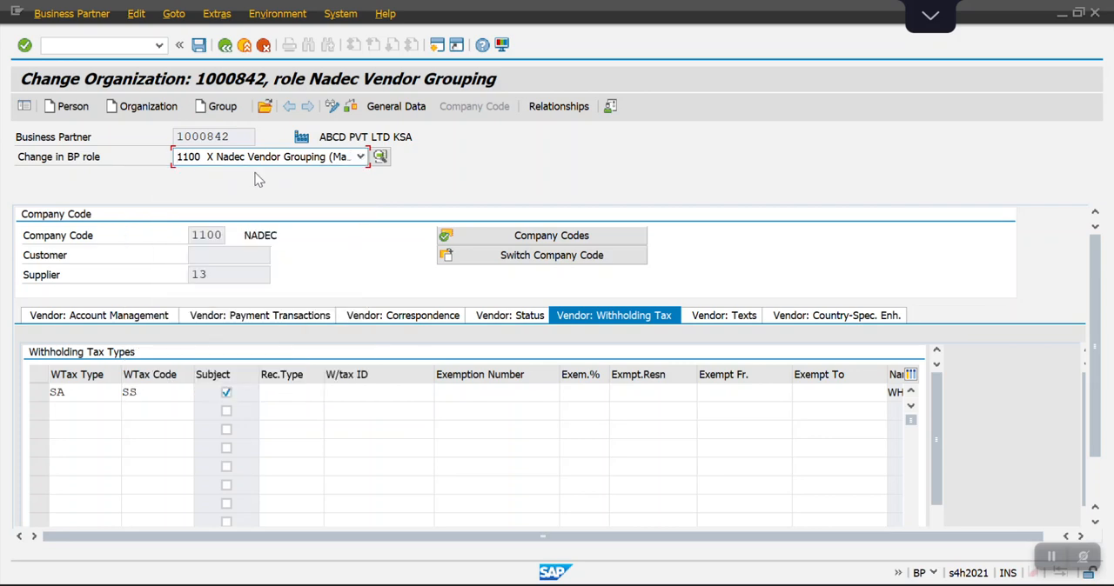
left_click(414, 113)
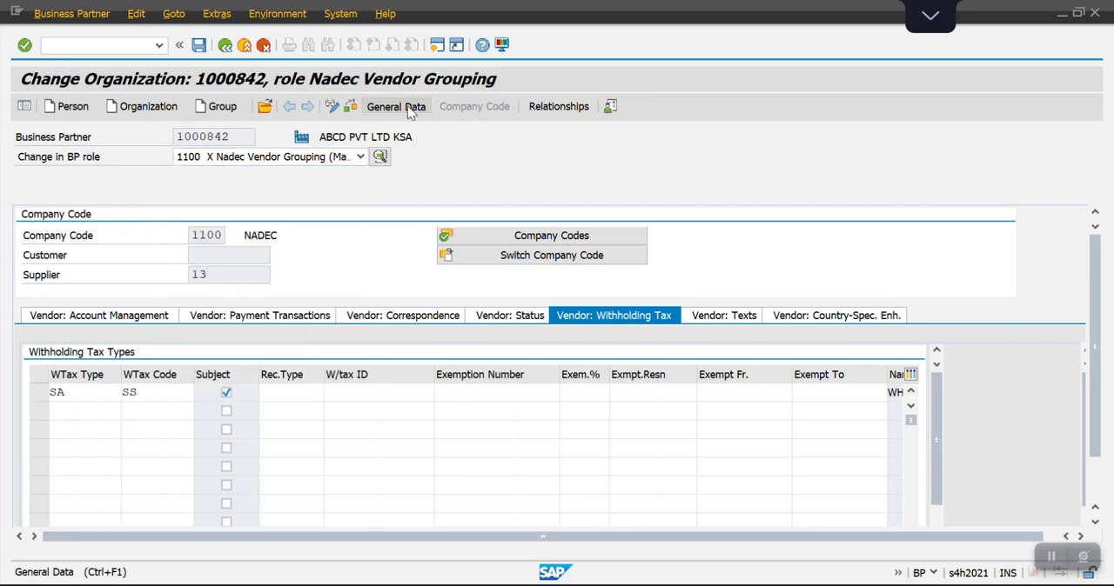
left_click(462, 107)
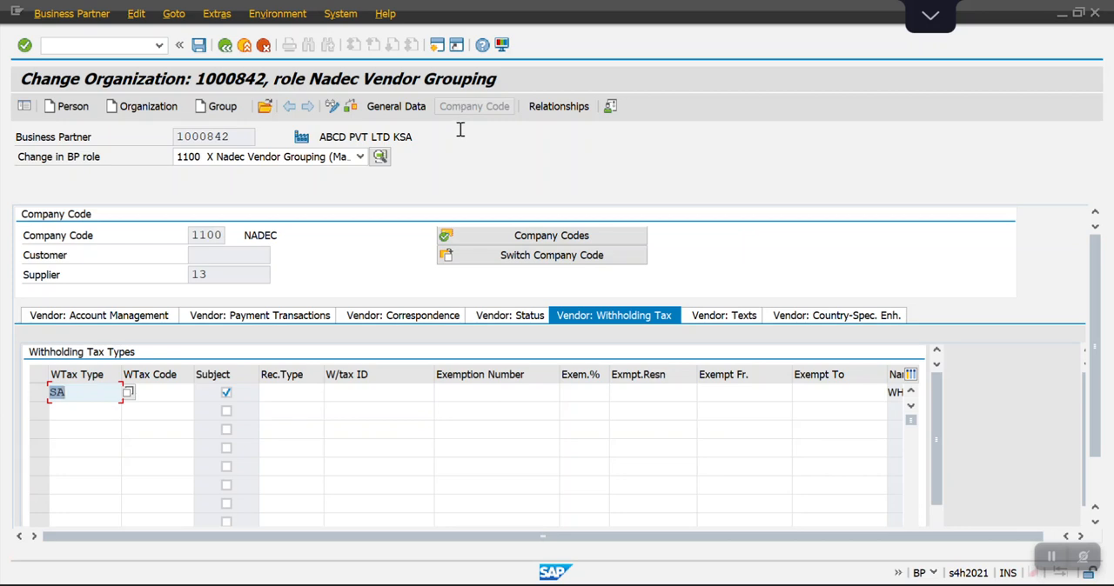
left_click(461, 131)
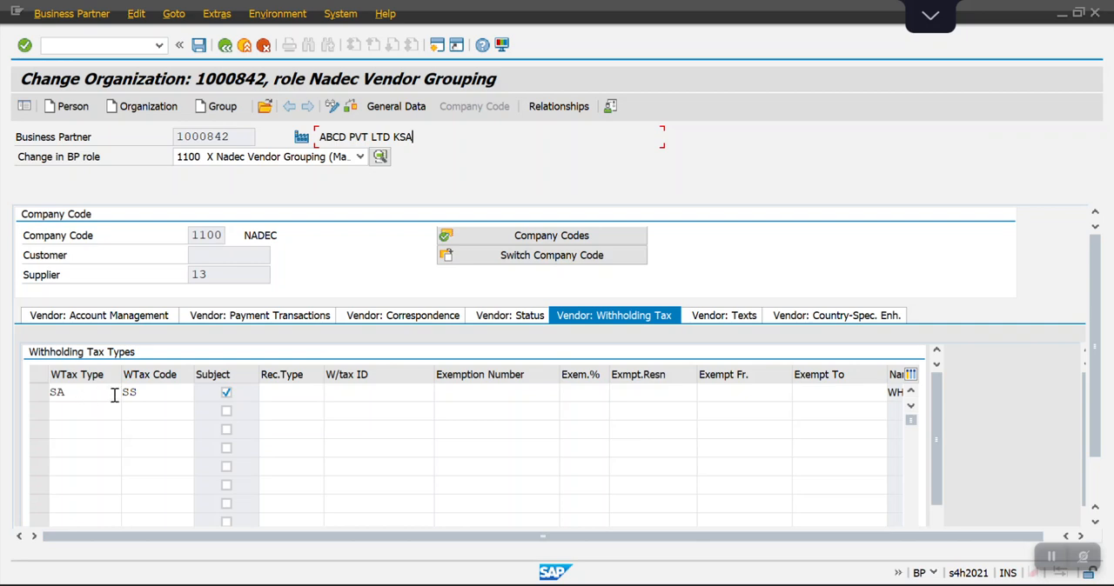
left_click(151, 395)
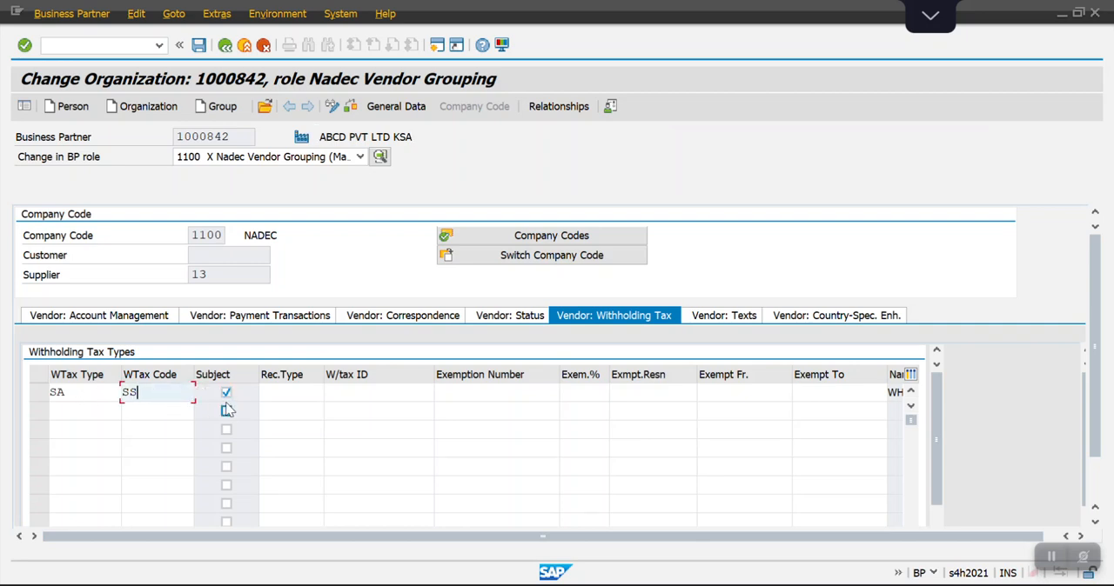
left_click(199, 46)
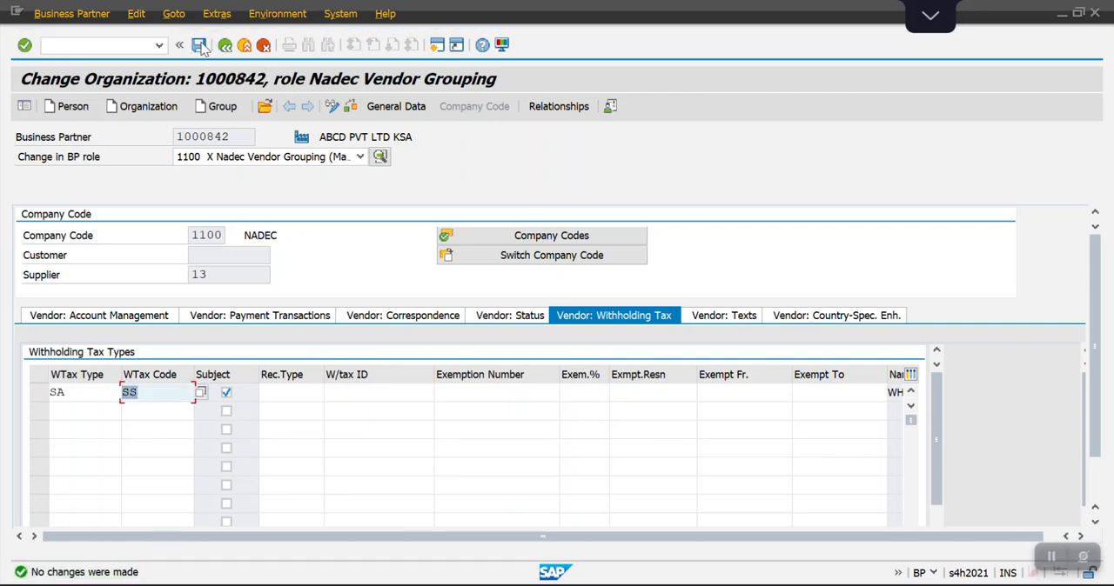
left_click(224, 46)
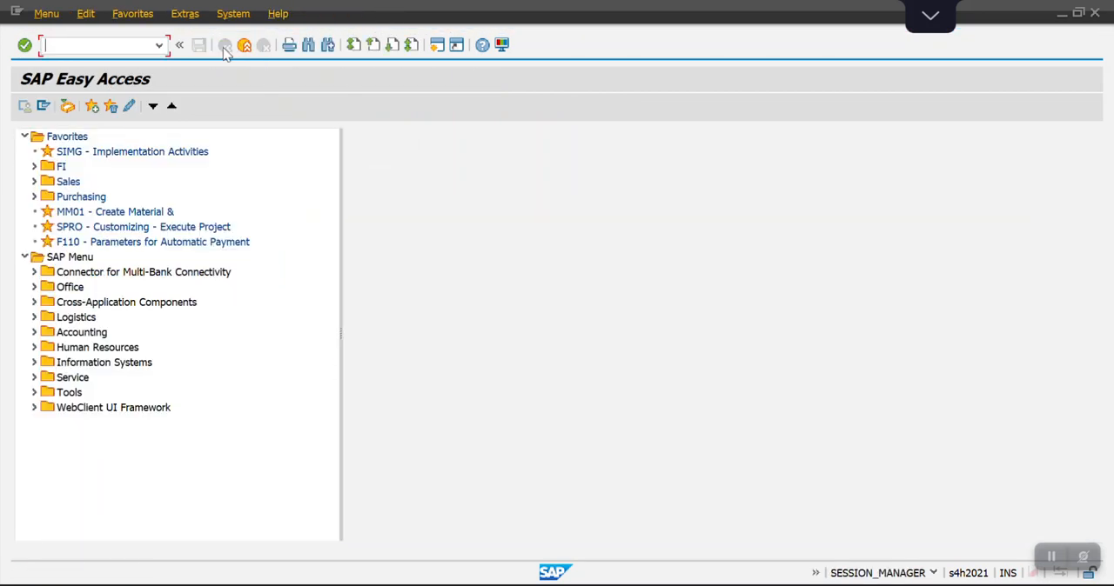
Review the step list in the Excel workbook once more and return to SAP.
key("alt+Tab")
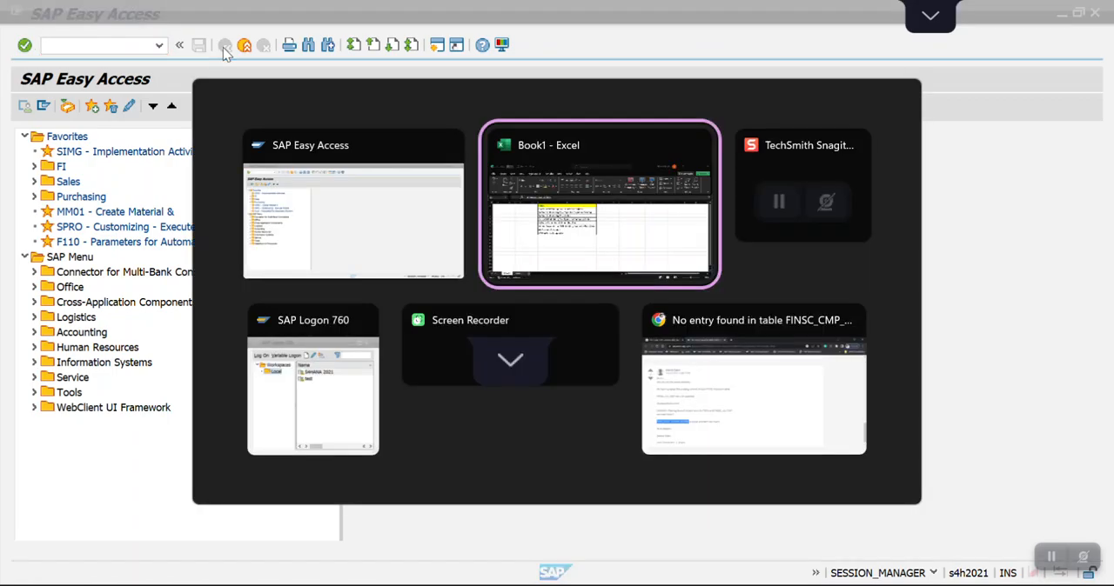
key("ctrl+Up")
key("Down")
key("Down")
key("Down")
key("Down")
key("Down")
key("Down")
key("Down")
key("Down")
key("alt+Tab")
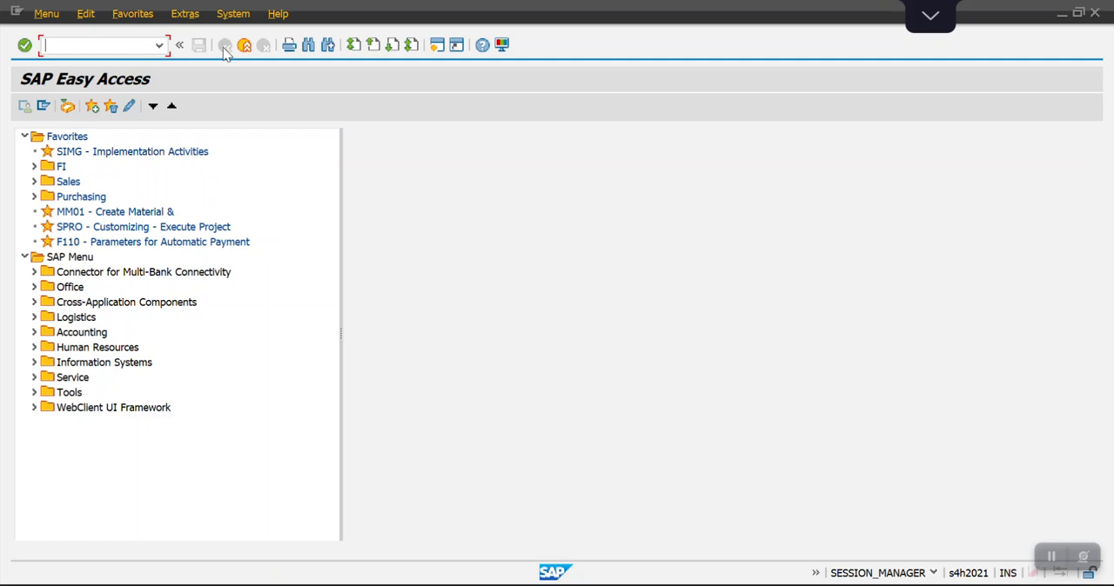
Start vendor invoice entry with transaction FB60 and set the company code to 1100.
type("FB")
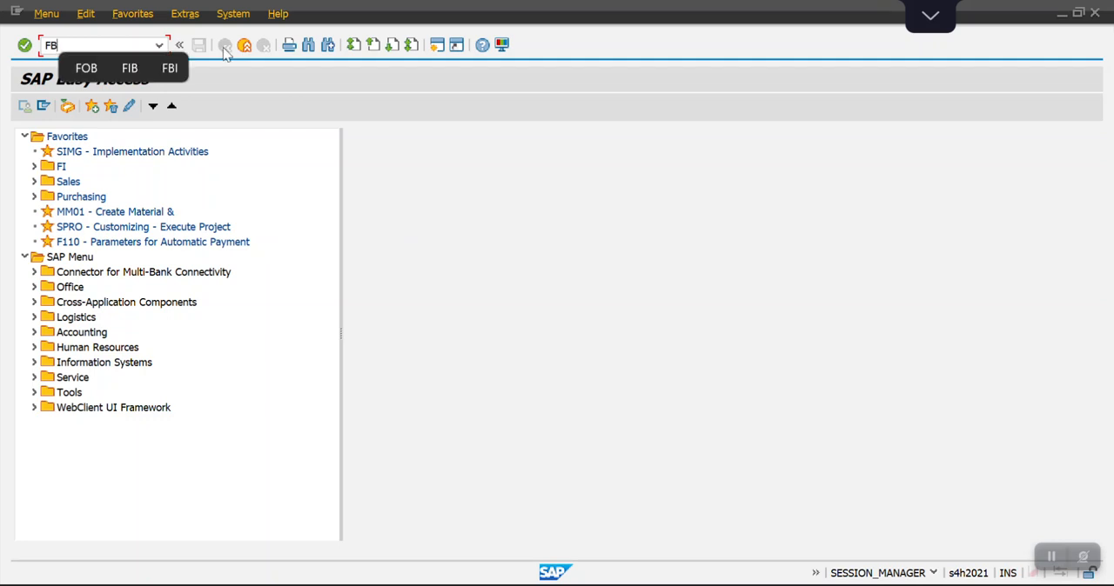
type("60")
key("Return")
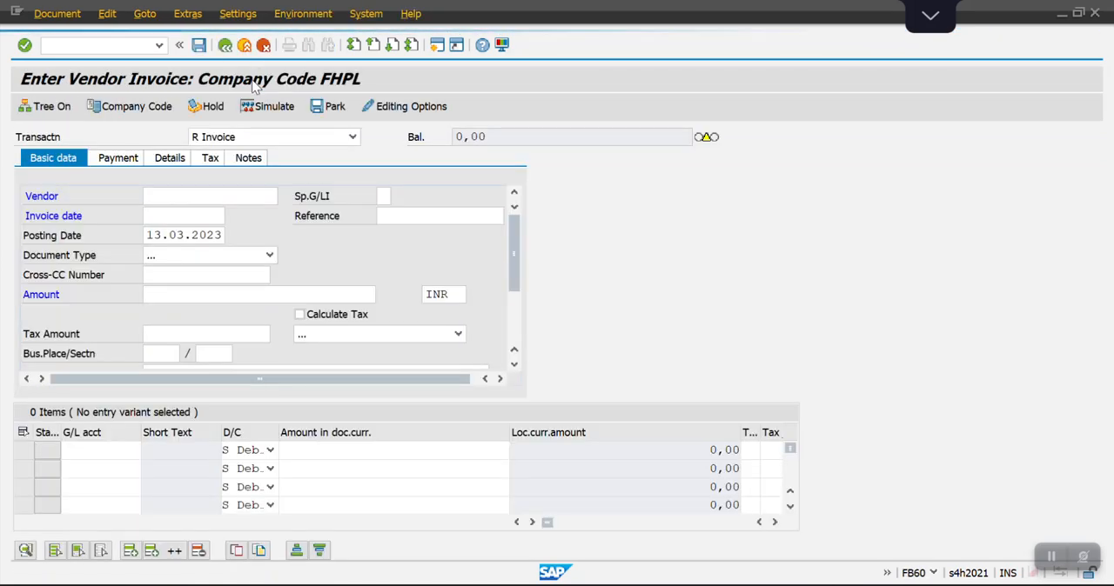
left_click(129, 115)
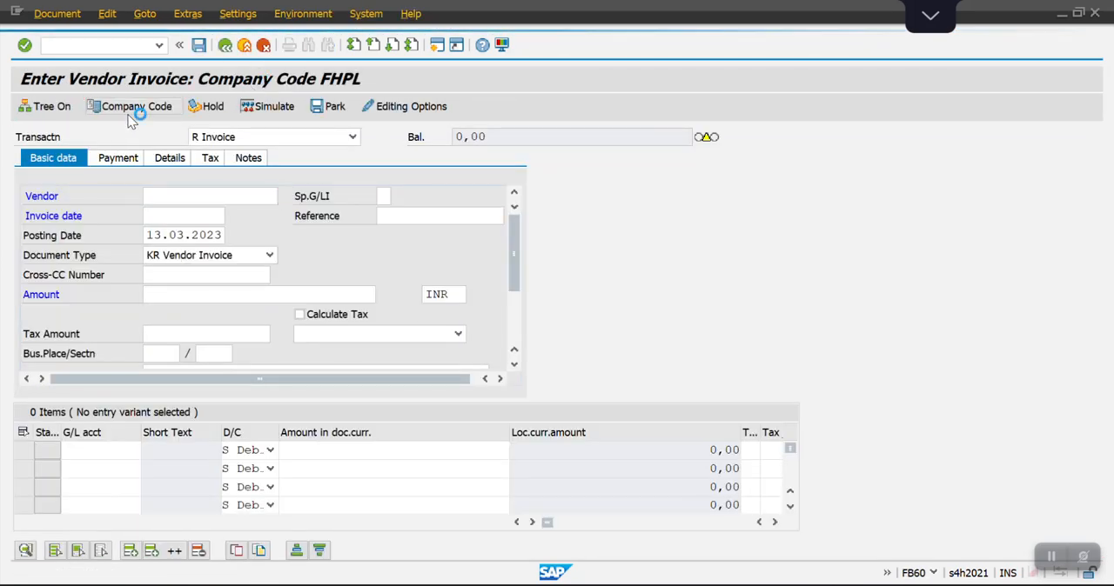
type("1100")
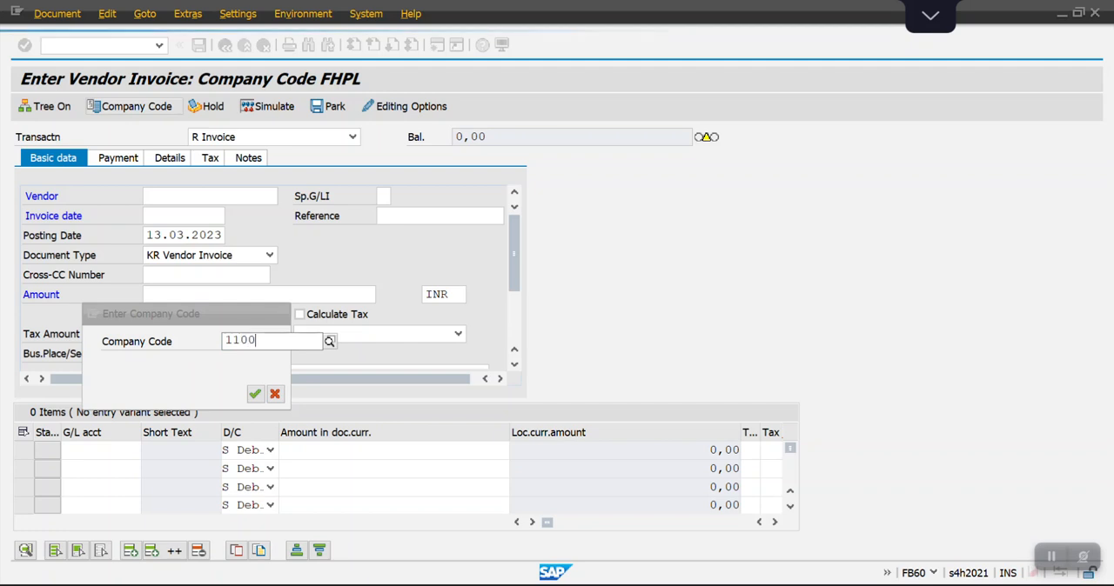
key("Return")
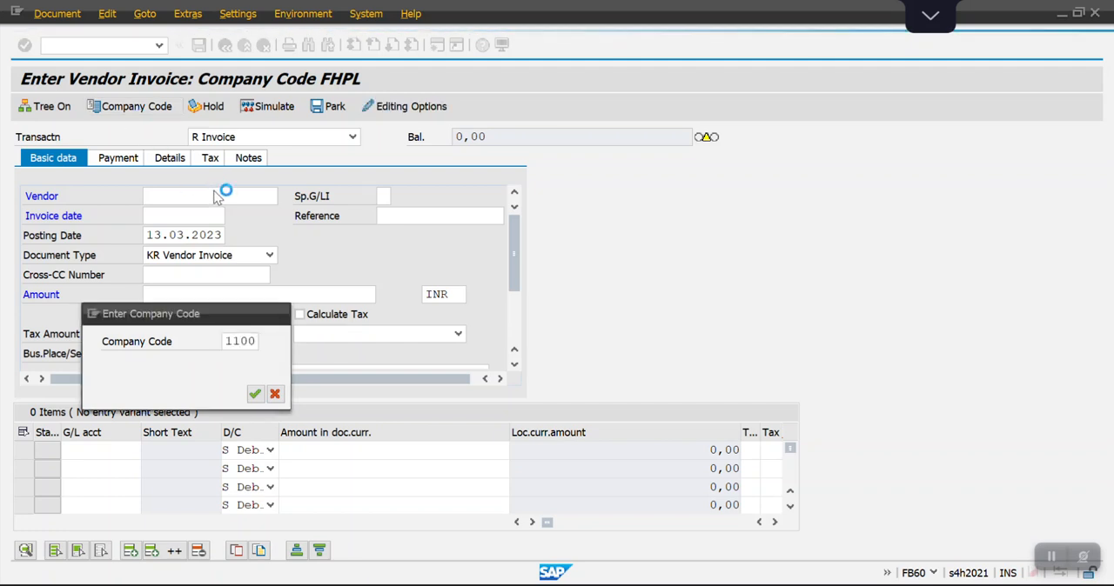
Enter vendor 13, invoice date 13.03.2023 and reference TEST WHT in the invoice's basic data.
type("13")
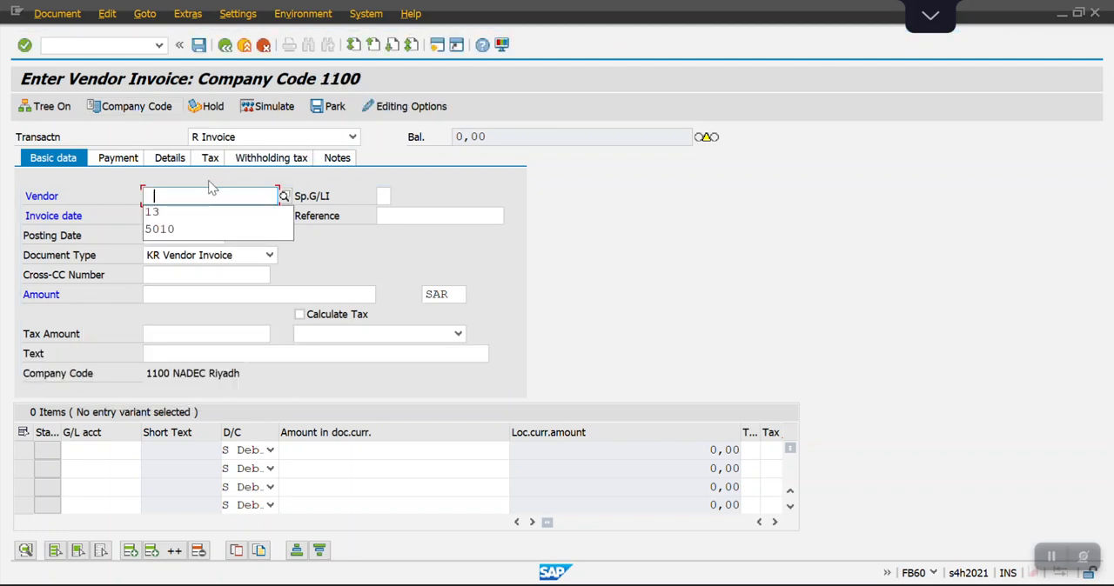
key("Tab")
key("Down")
key("ctrl+a")
key("ctrl+c")
key("Up")
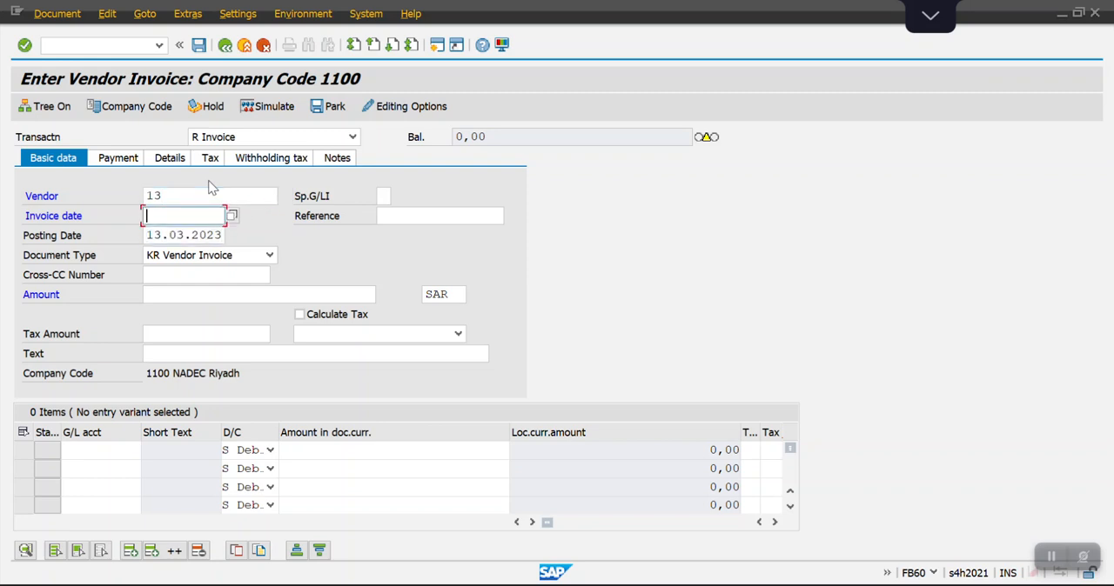
key("ctrl+v")
key("Tab")
type("TEST WHT")
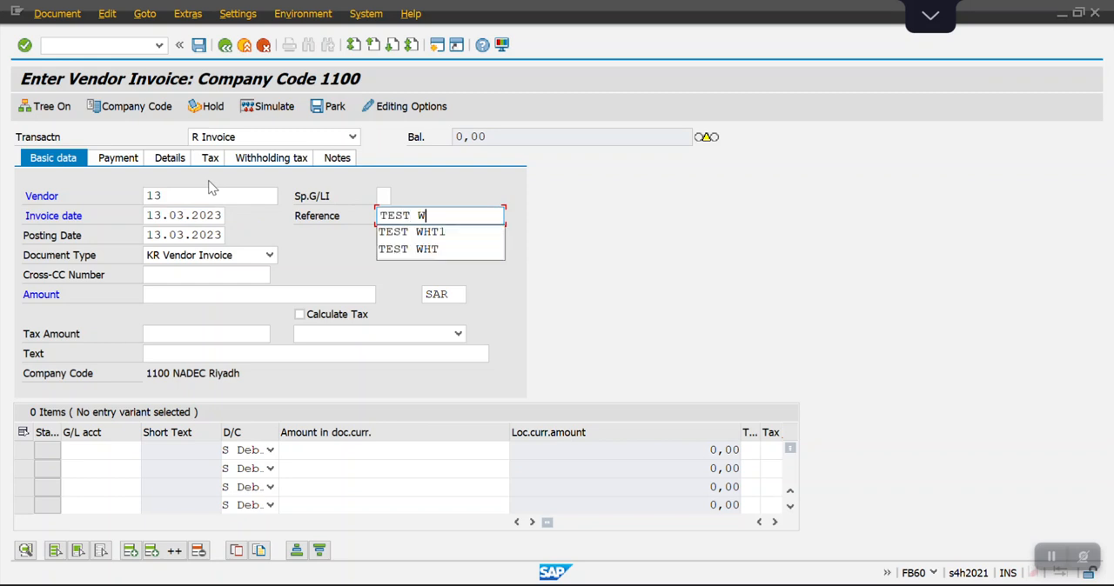
key("Tab")
key("Tab")
key("Tab")
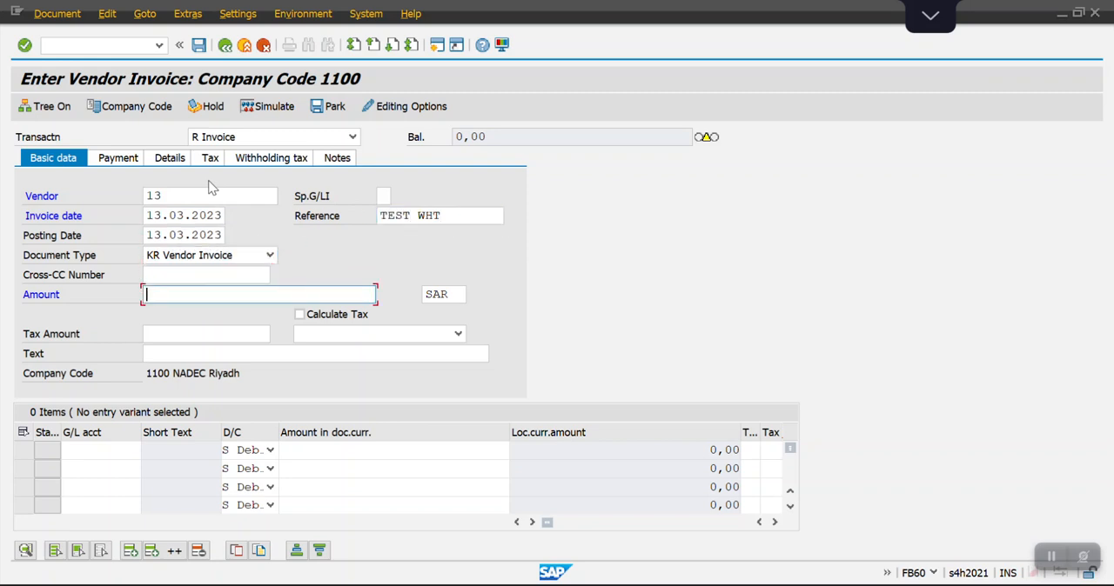
Set the invoice amount to 15000 SAR and its text to TEST WHT.
key("Down")
type("15")
key("Tab")
key("Tab")
key("Tab")
type("TEST WHT")
key("Tab")
Fill the first line item with G/L account 6000000 as a debit of 15000.
type("6000000")
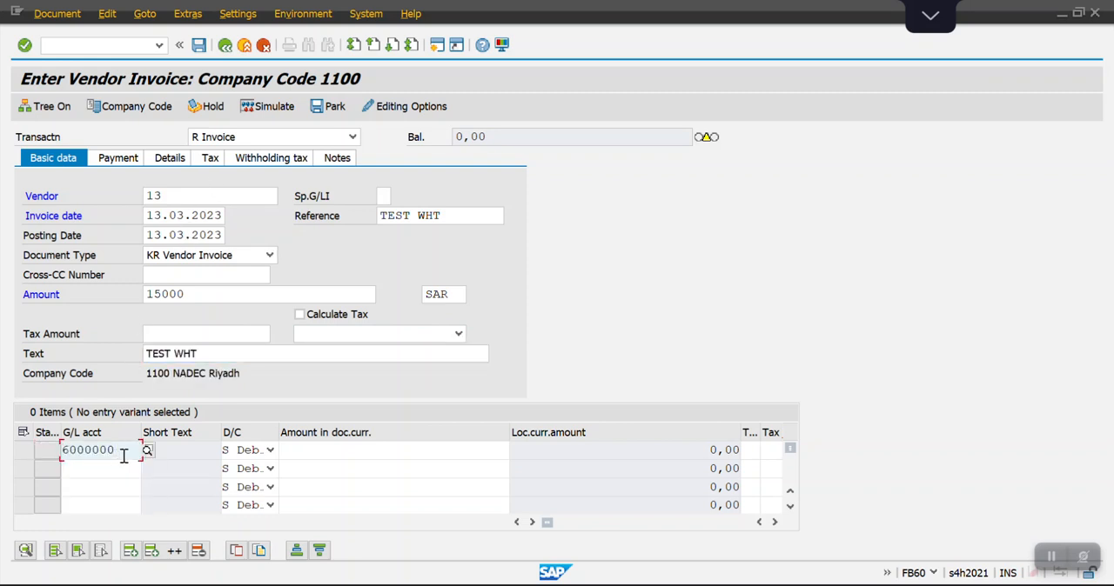
key("Tab")
type("15000")
key("Tab")
key("Tab")
key("Tab")
key("Tab")
key("Tab")
key("Tab")
key("Tab")
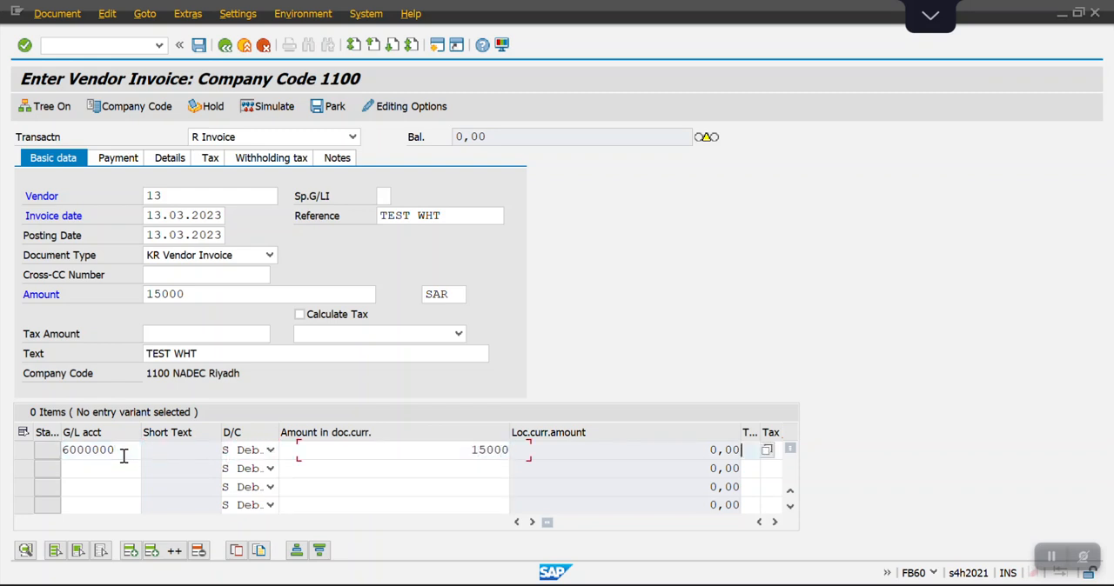
Assign cost center ADMIN00000 to the G/L account 6000000 line item and accept the vendor's withholding tax notice.
key("Tab")
key("Tab")
key("Tab")
key("Tab")
key("Tab")
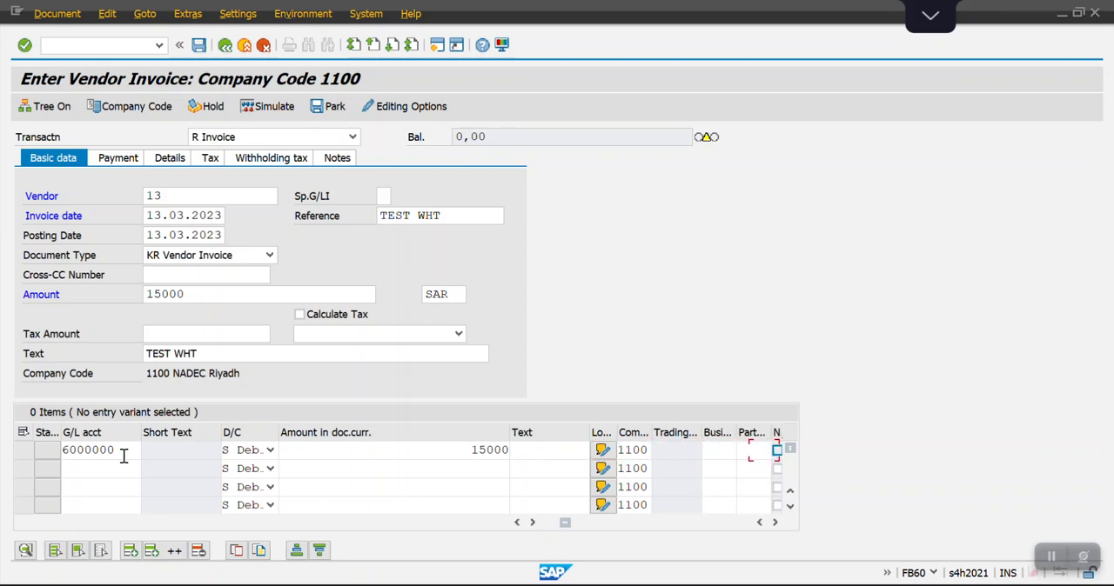
key("Down")
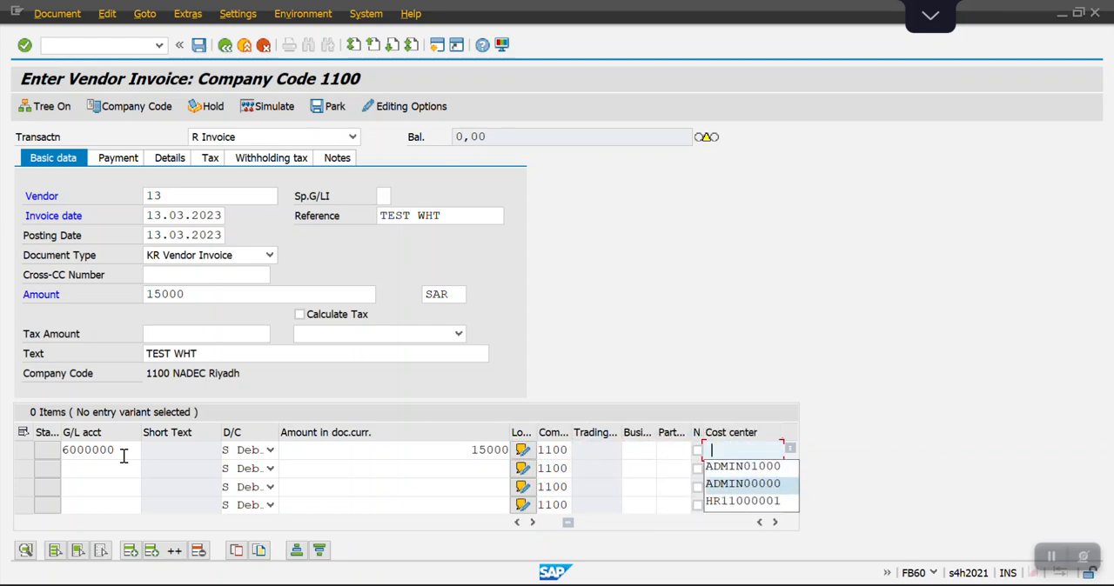
key("Return")
key("Return")
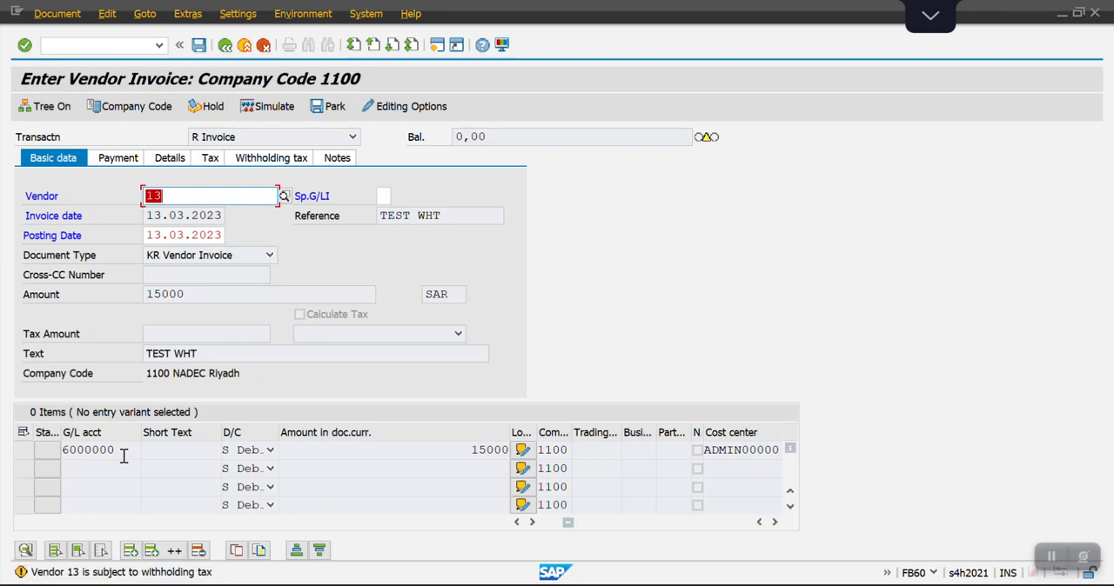
key("Return")
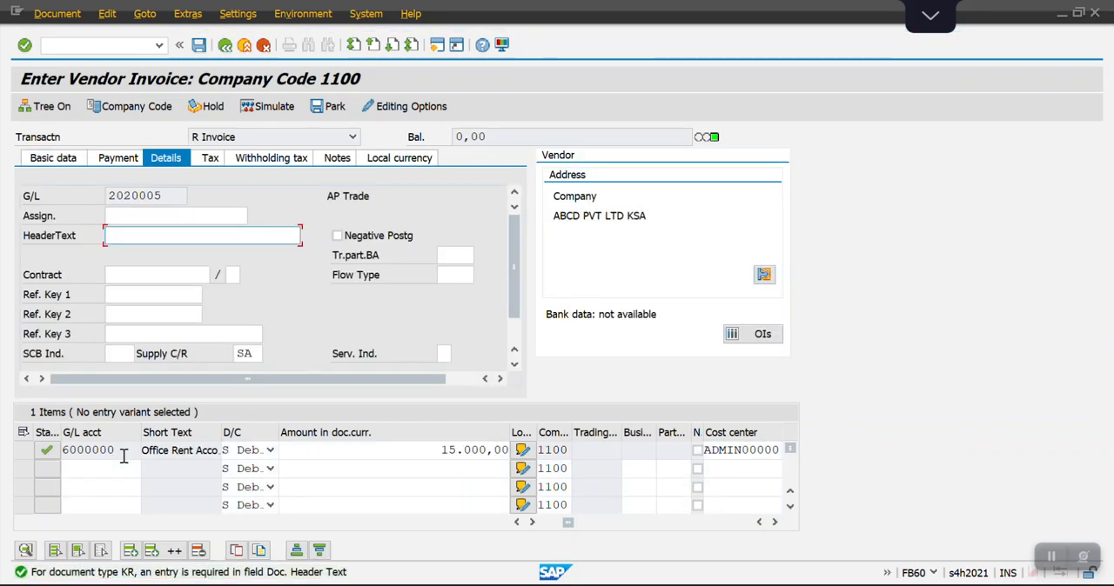
Enter the header text test wht in the invoice details and post the vendor invoice.
type("TEST")
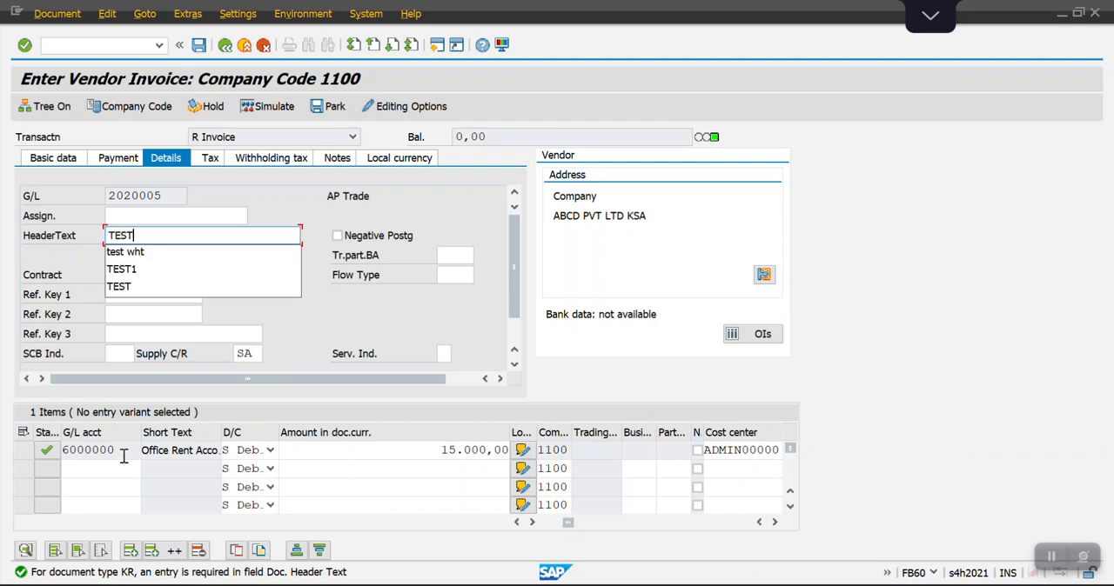
key("Down")
key("Return")
key("Return")
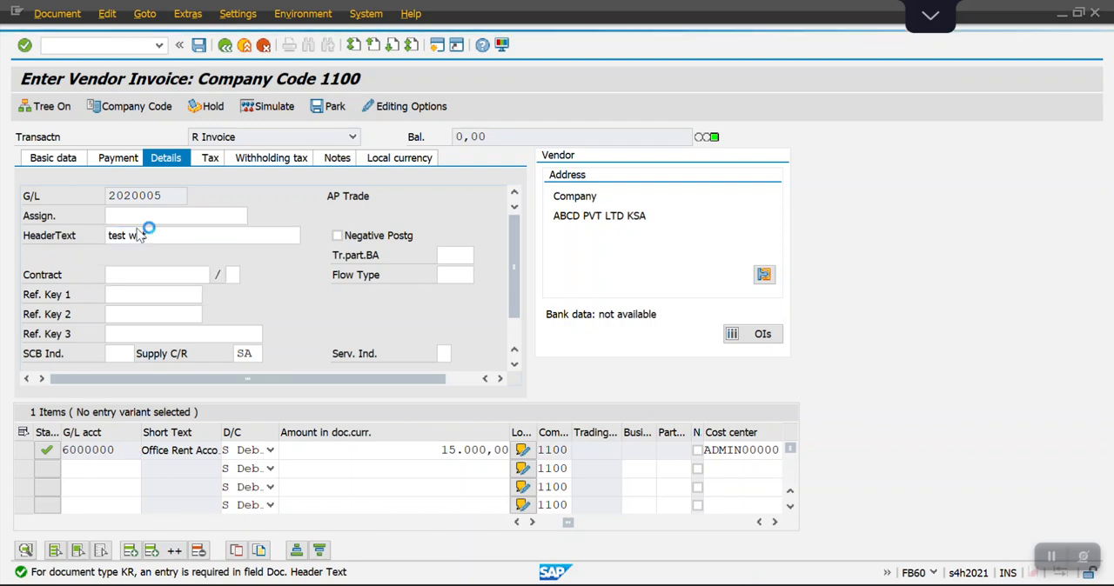
left_click(70, 162)
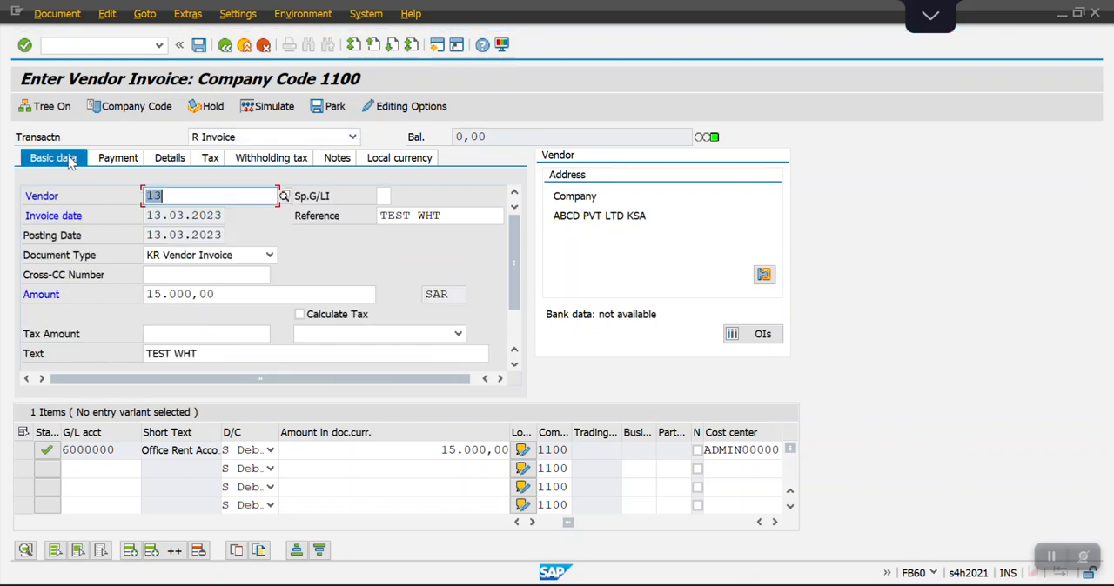
left_click(199, 48)
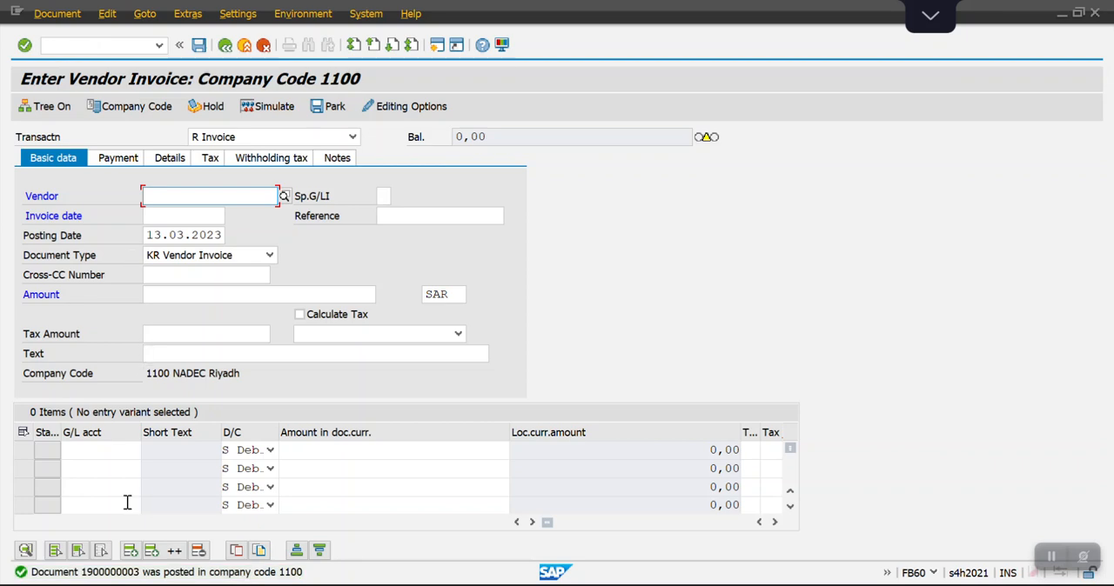
Display the posted invoice and compare its line items with the Invoice Booking entries on Sheet2 of the Excel workbook.
left_click(58, 16)
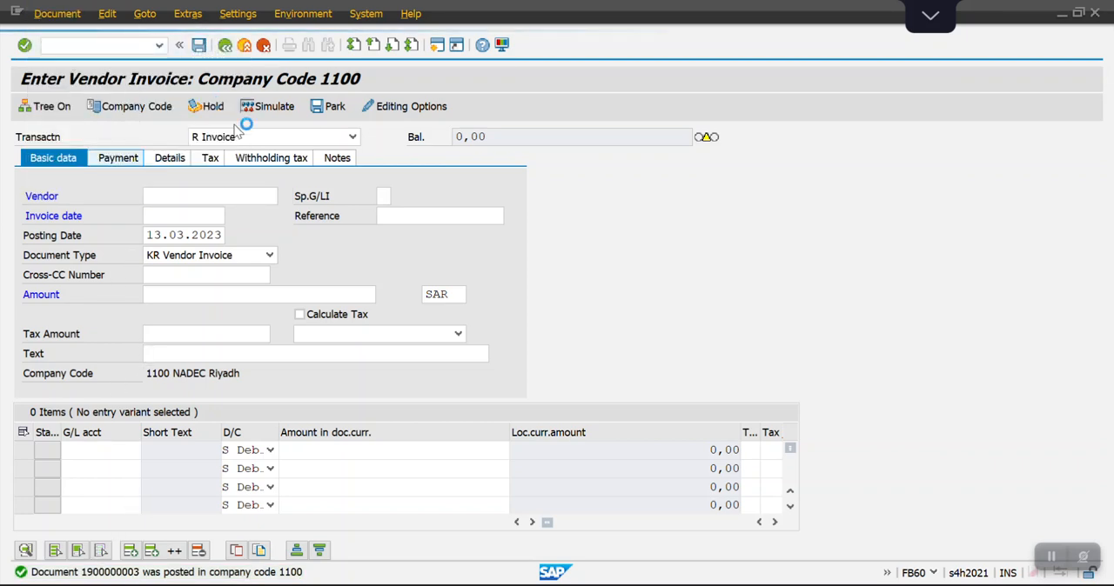
key("alt+Tab")
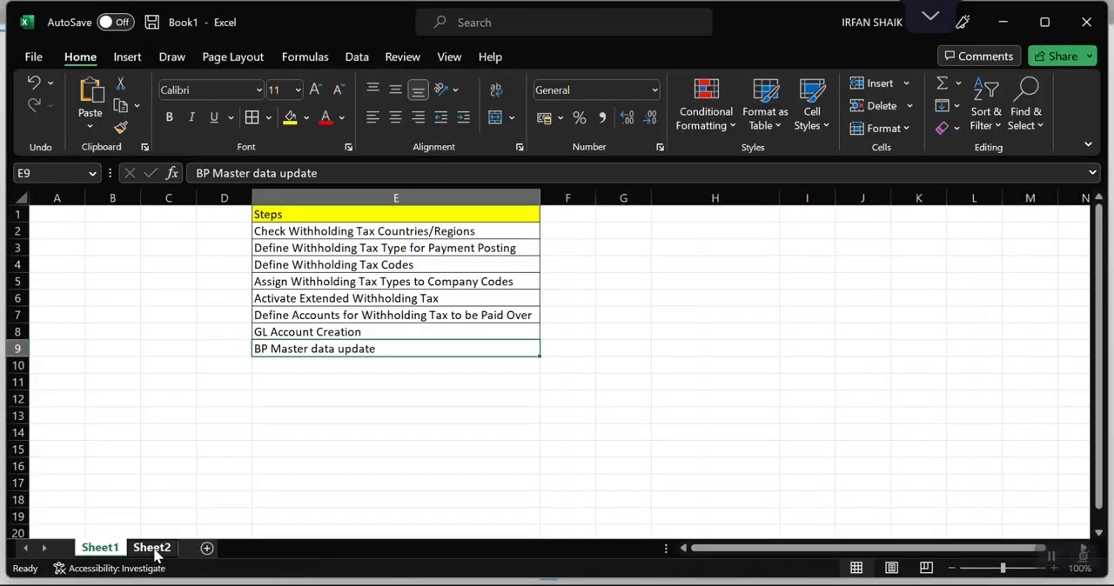
left_click(152, 548)
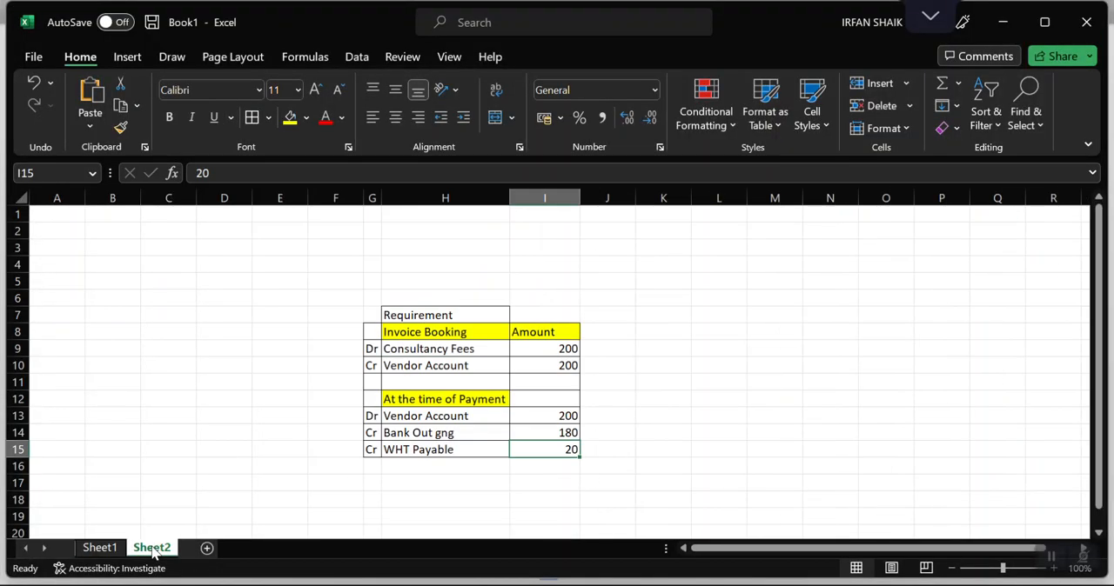
left_click(379, 349)
left_click_drag(380, 348, 542, 364)
key("alt+Tab")
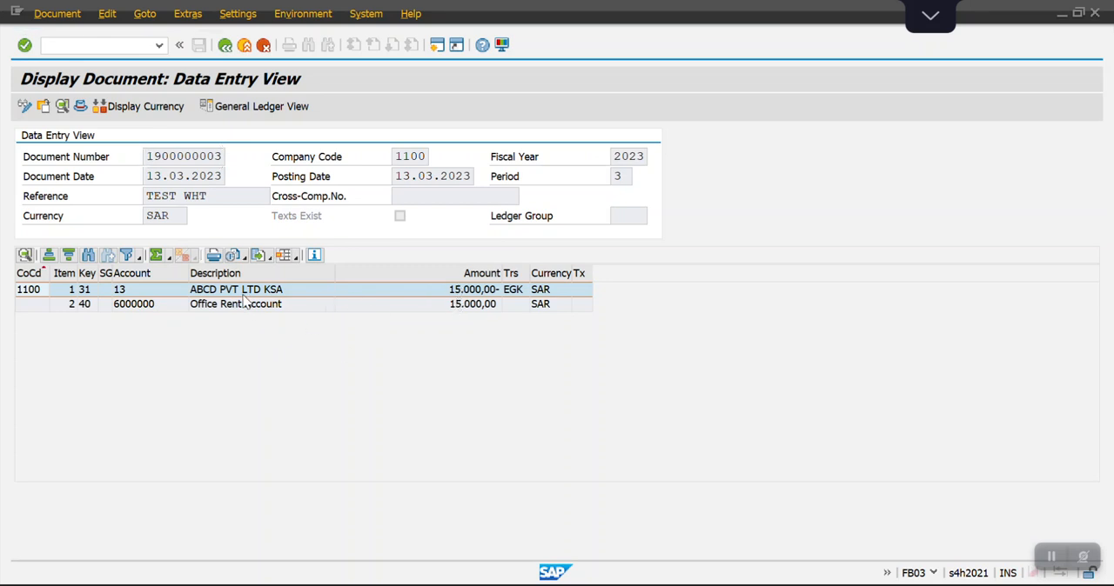
Start an outgoing payment with transaction F-53 and set the document date to 13.03.2023.
key("alt+Tab")
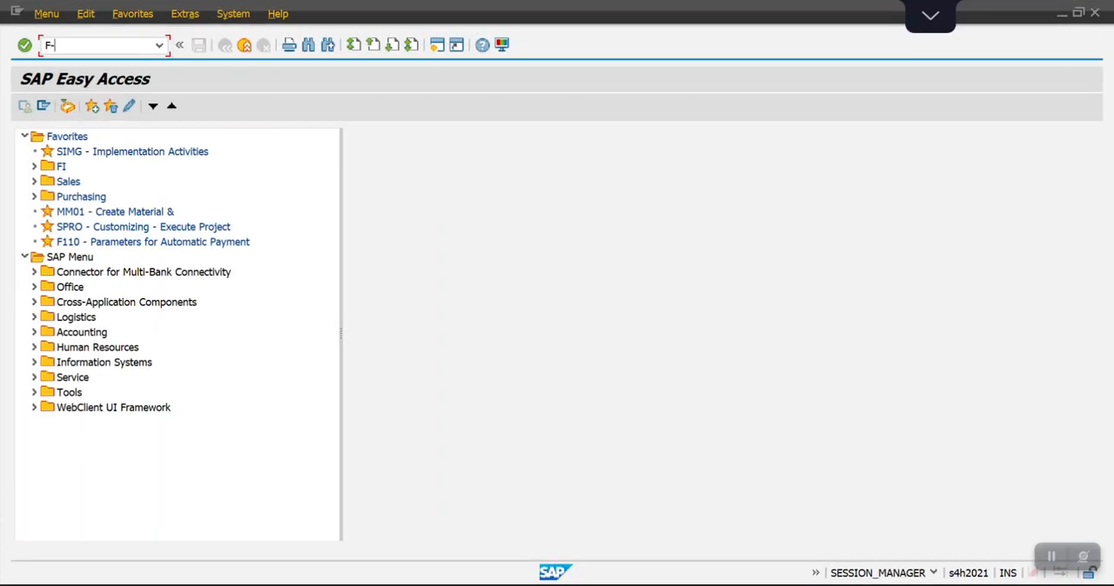
key("Return")
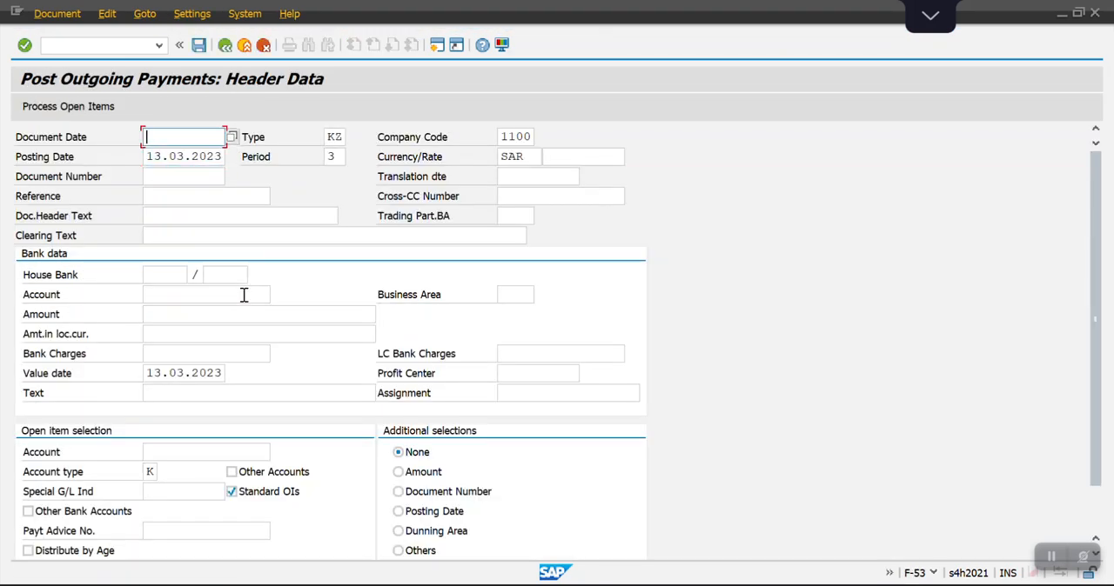
type("13.03.2023")
key("Tab")
key("Tab")
key("Tab")
key("Tab")
key("Tab")
key("Tab")
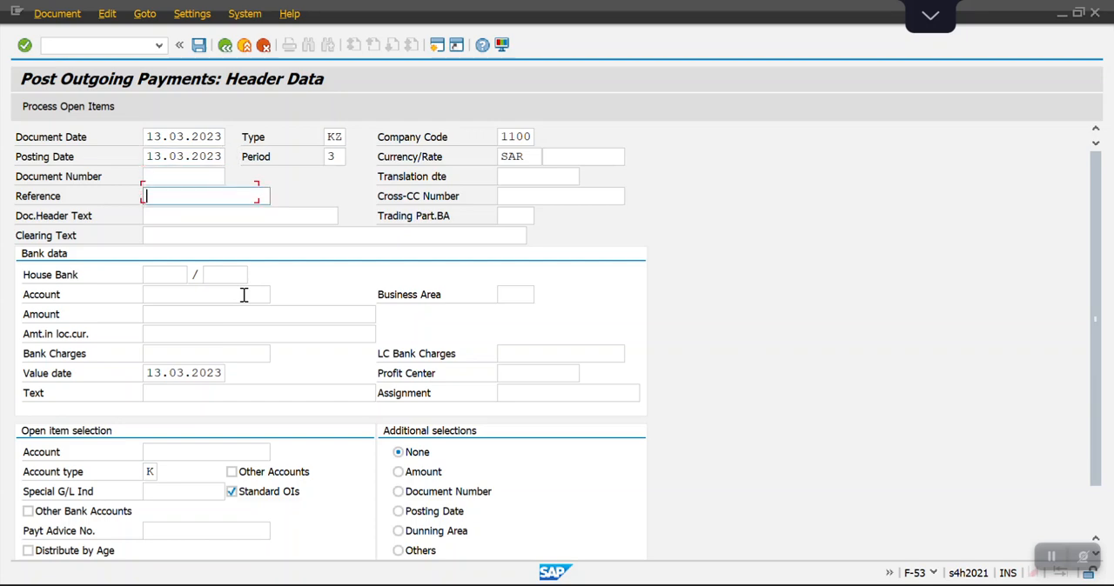
Set the payment's bank account to 1000001 and its amount to 15000.
left_click(244, 295)
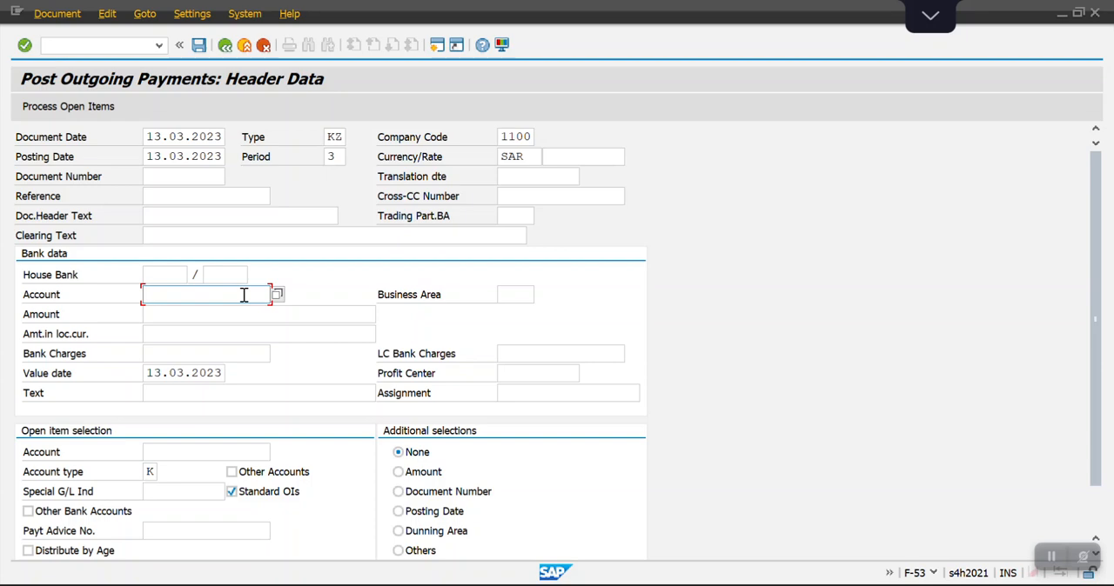
key("Down")
key("Return")
key("Tab")
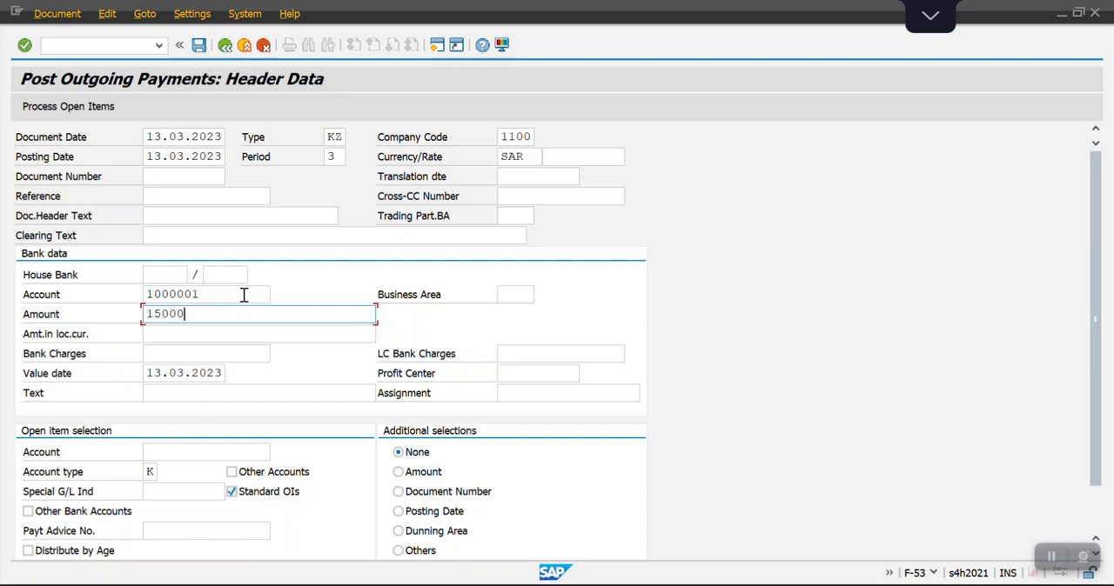
key("Tab")
key("Tab")
key("Tab")
key("Tab")
key("Tab")
key("Tab")
key("Tab")
key("Tab")
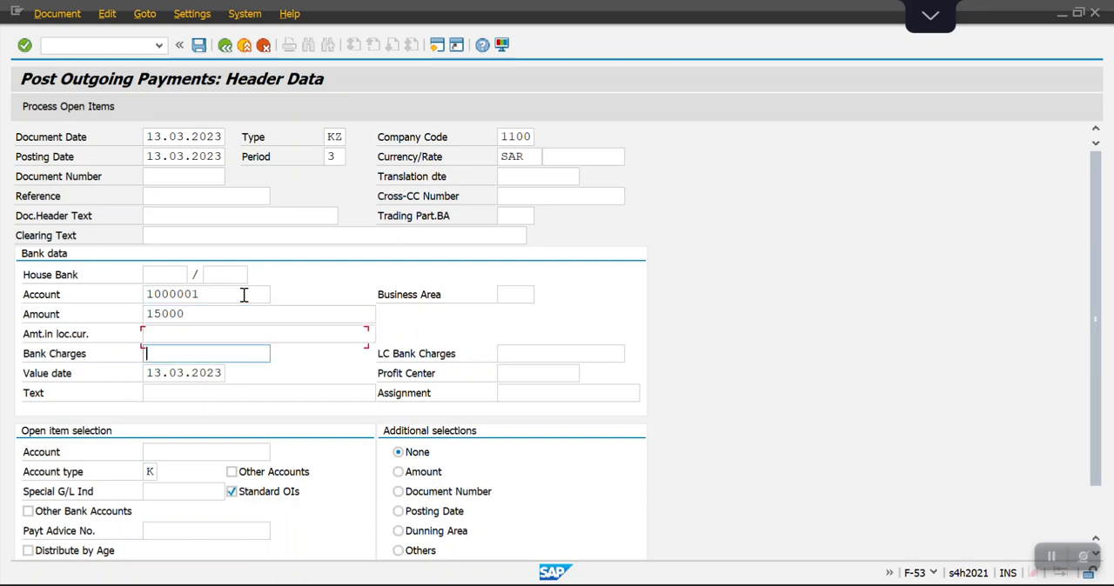
Load the open items of vendor 13 and deactivate the 12.000,00 and 10.000,00 items, keeping only the 15.000,00 invoice assigned.
key("Down")
key("Return")
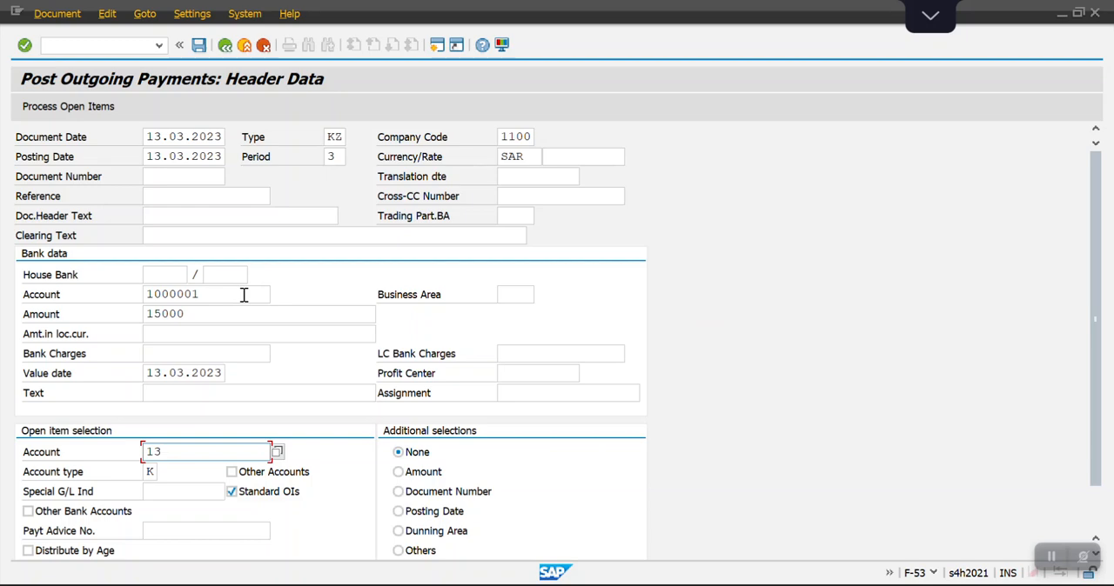
key("Return")
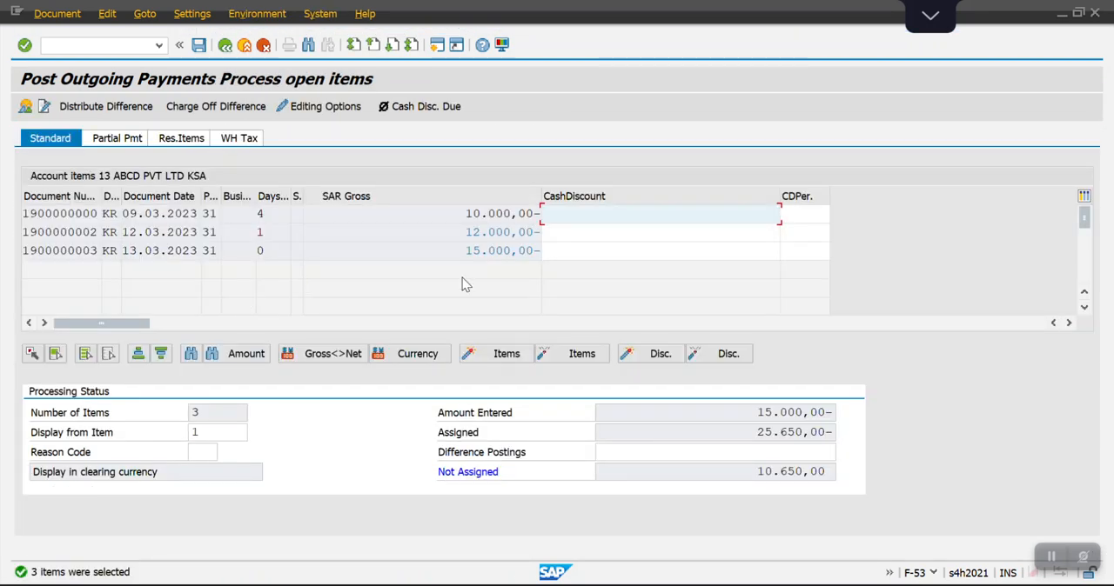
double_click(490, 234)
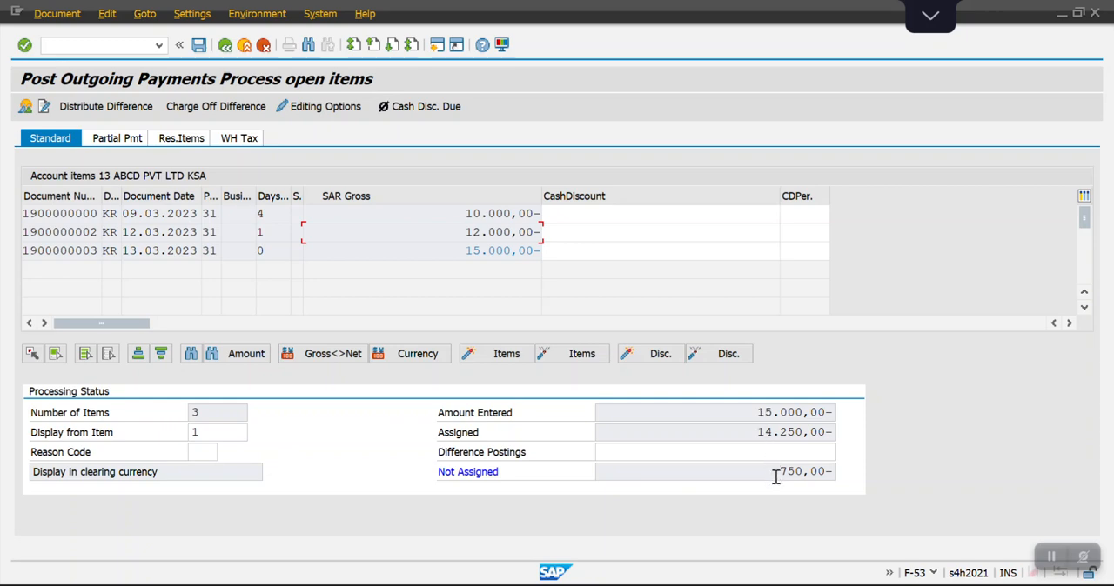
left_click_drag(775, 477, 827, 480)
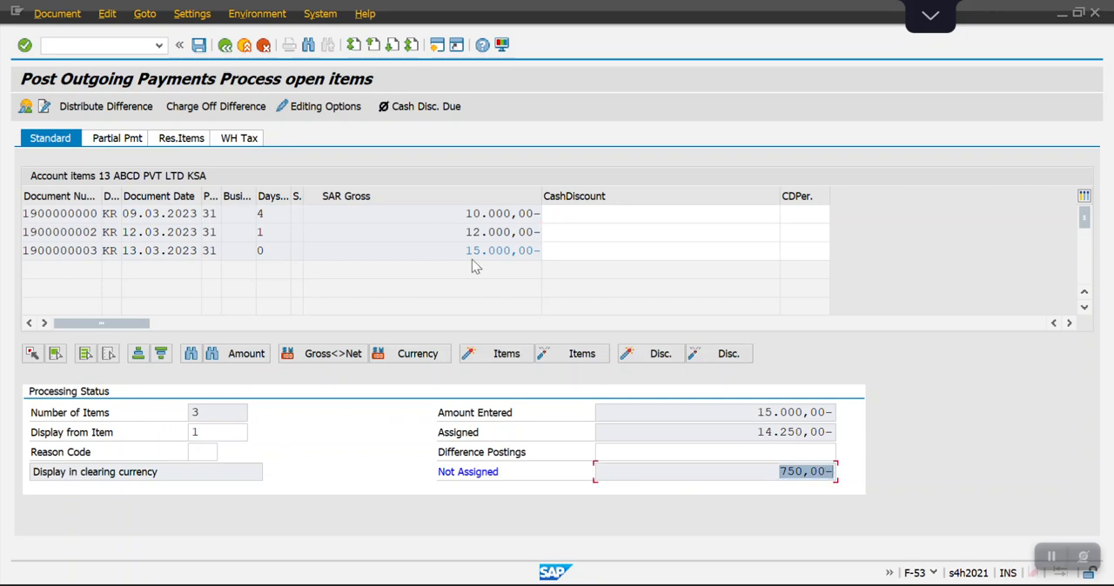
Change the bank line item's amount to 14250 SAR in the payment overview and return to the open items.
left_click(209, 108)
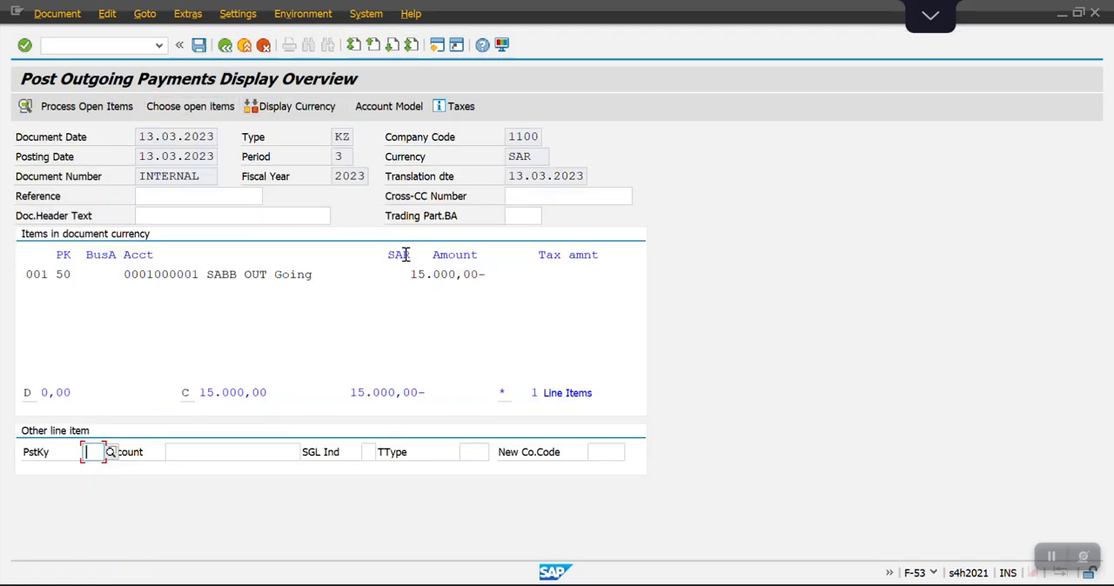
double_click(435, 277)
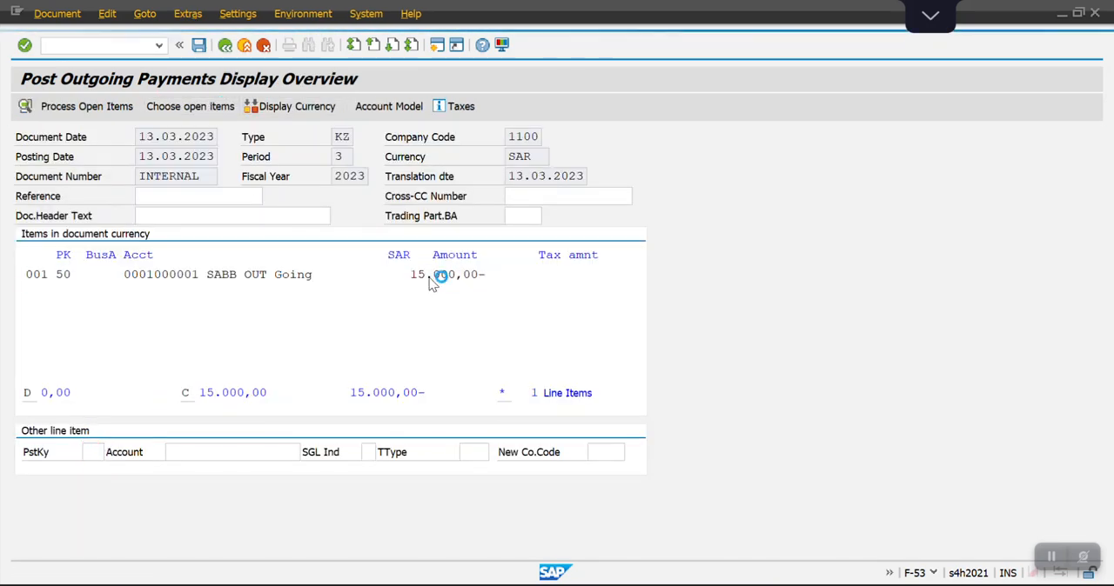
type("14")
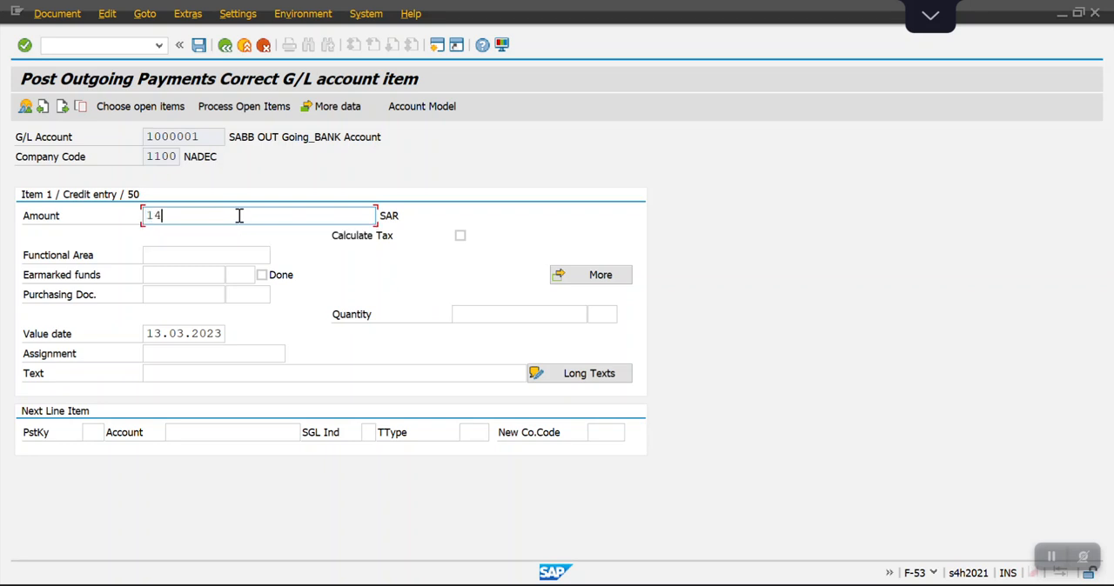
type(".250")
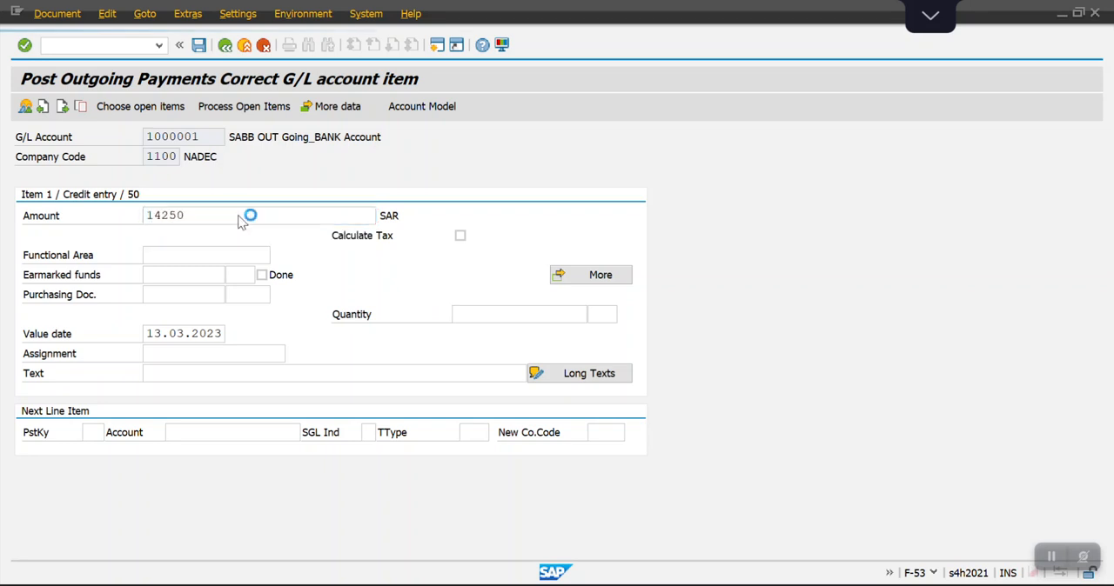
key("Return")
left_click(230, 107)
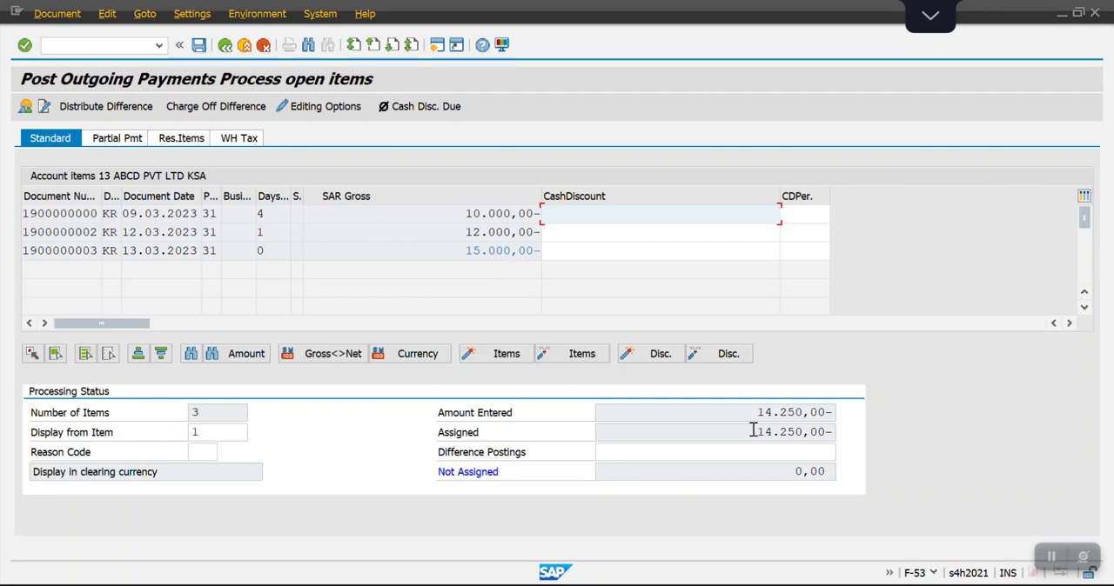
Check the withholding tax on the assigned 15.000,00 invoice and simulate the payment document.
left_click(248, 144)
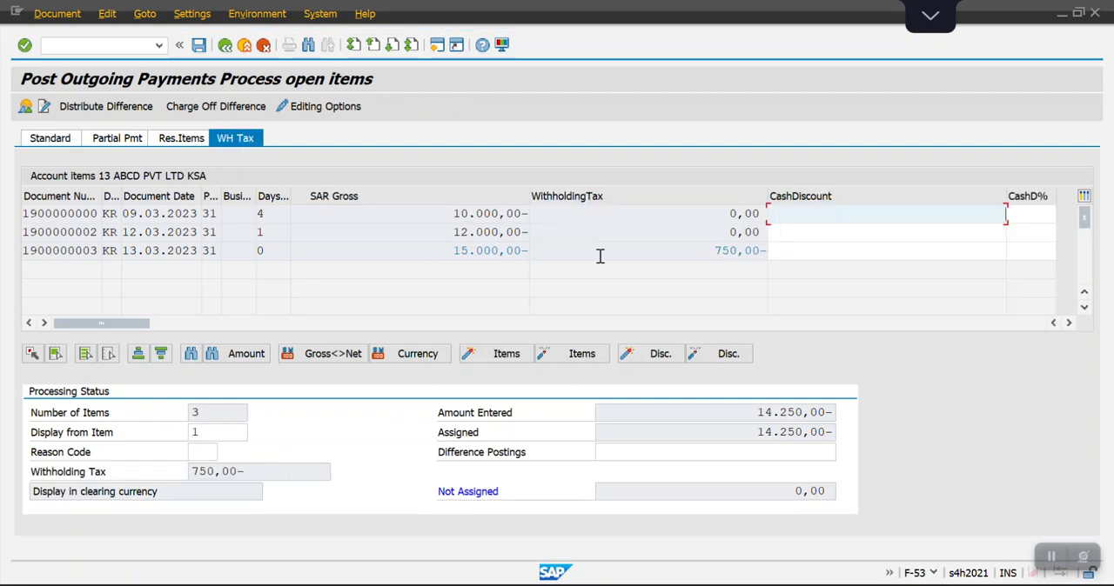
left_click_drag(710, 252, 772, 254)
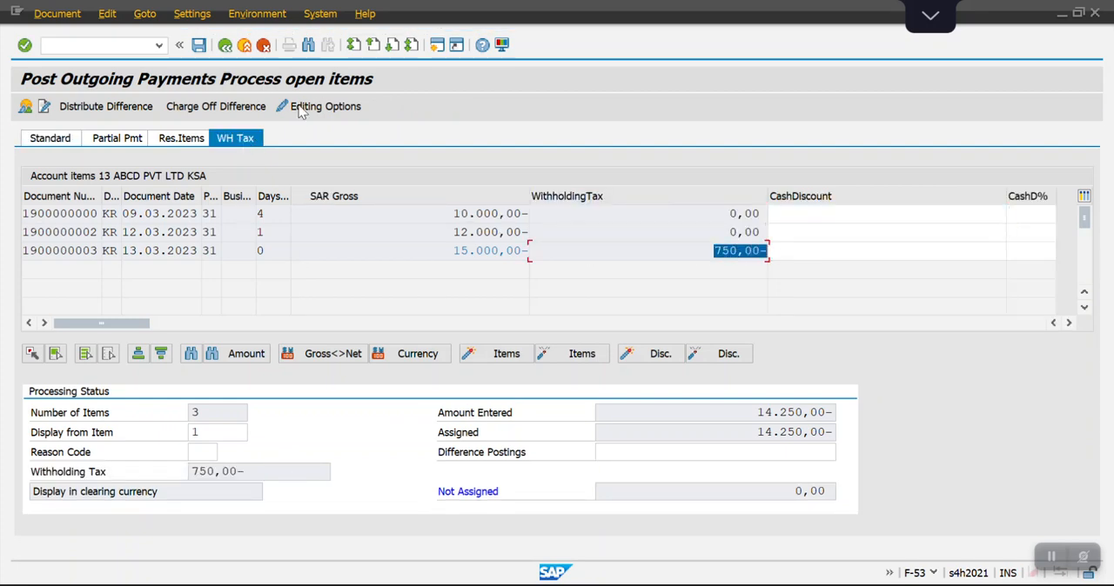
left_click(56, 16)
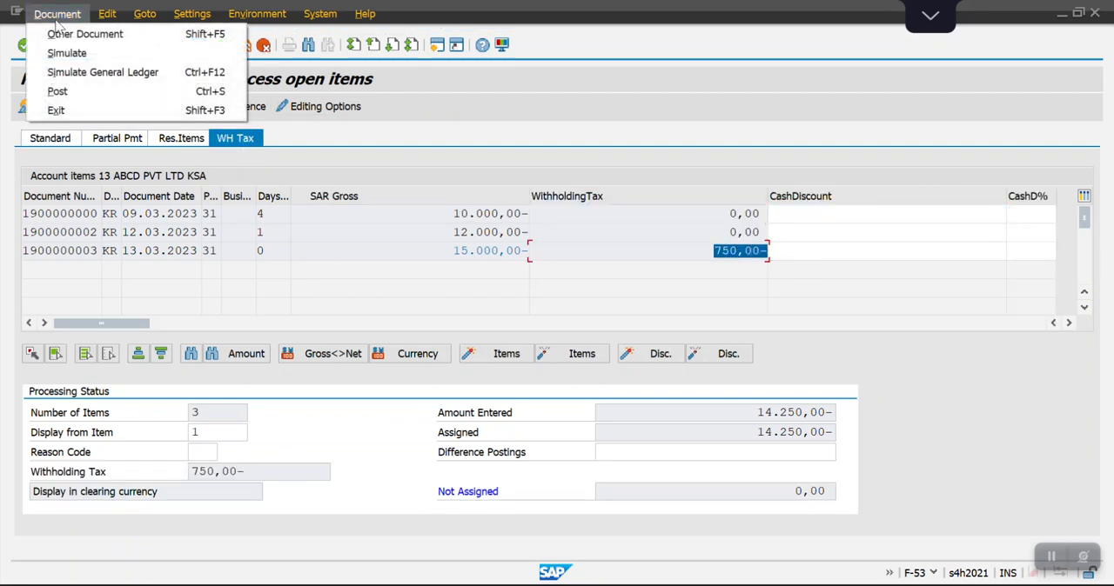
left_click(69, 53)
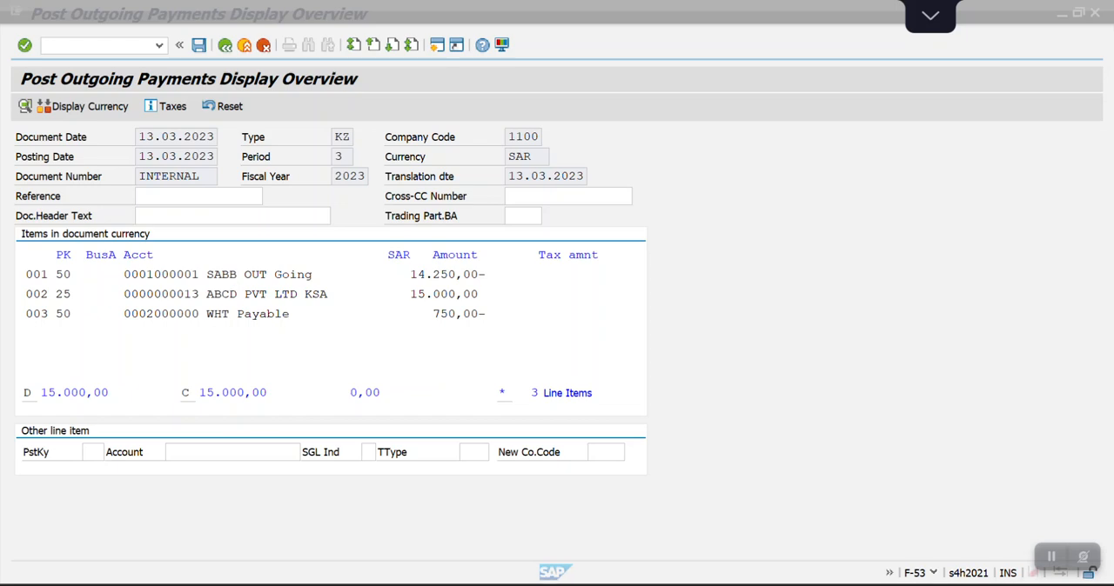
Switch to the Excel requirement sheet and place it side by side with the SAP payment overview.
key("alt+Tab")
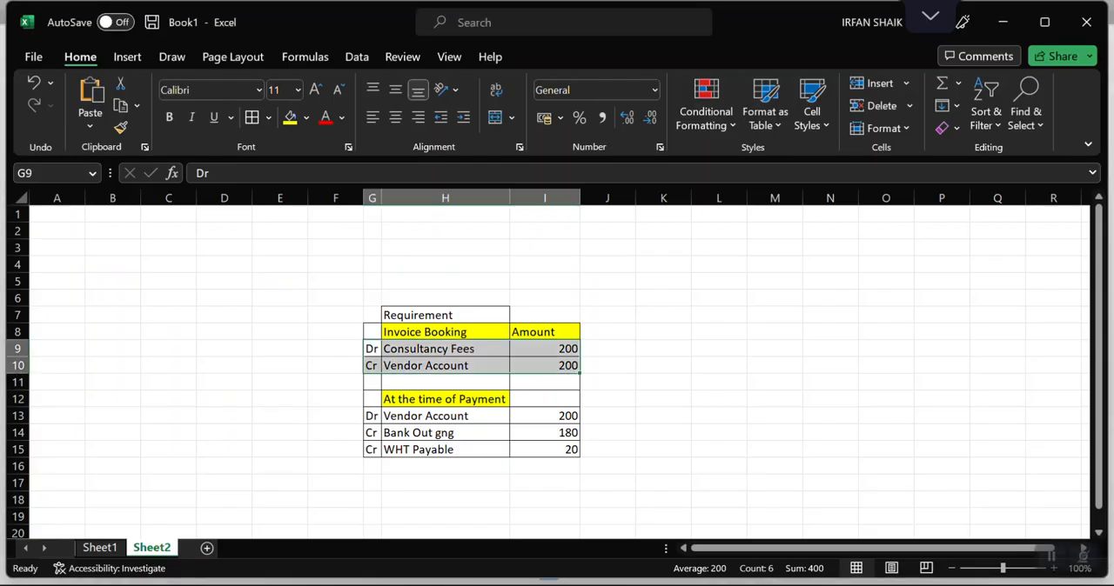
left_click(1033, 26)
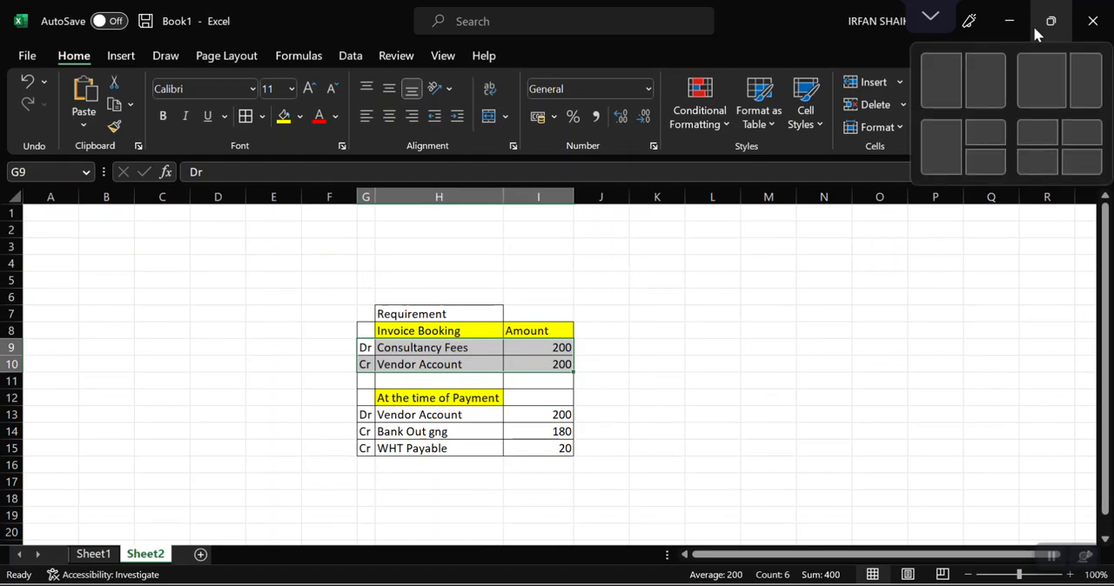
left_click(1033, 27)
left_click(1033, 25)
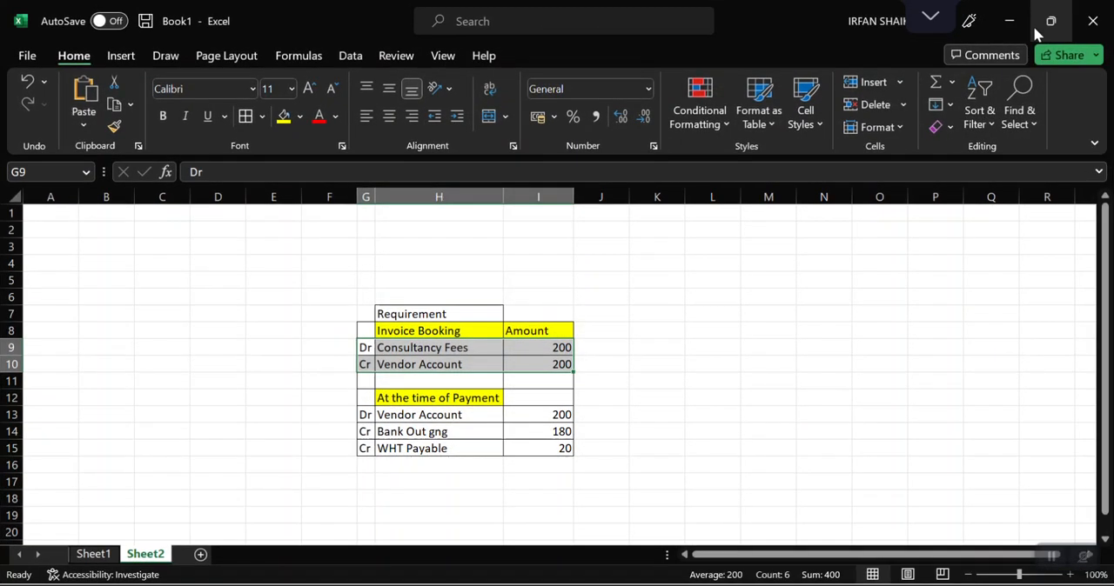
mouse_move(1033, 26)
left_click(974, 76)
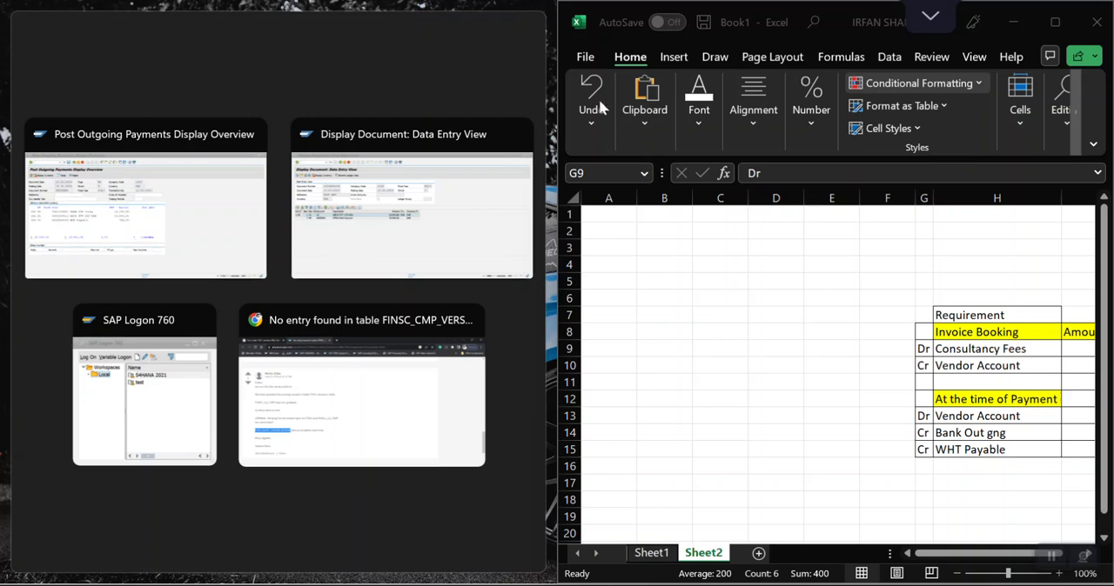
left_click(178, 225)
left_click(99, 451)
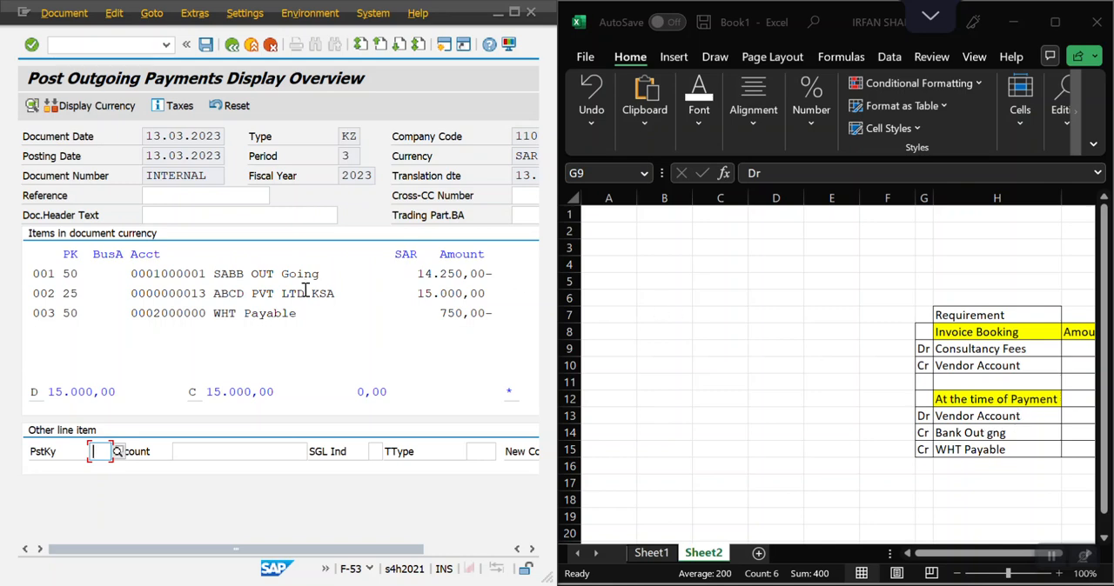
Compare the simulated vendor, bank and WHT Payable lines with the "At the time of Payment" entries in the Excel sheet.
left_click(214, 293)
left_click_drag(214, 294, 339, 296)
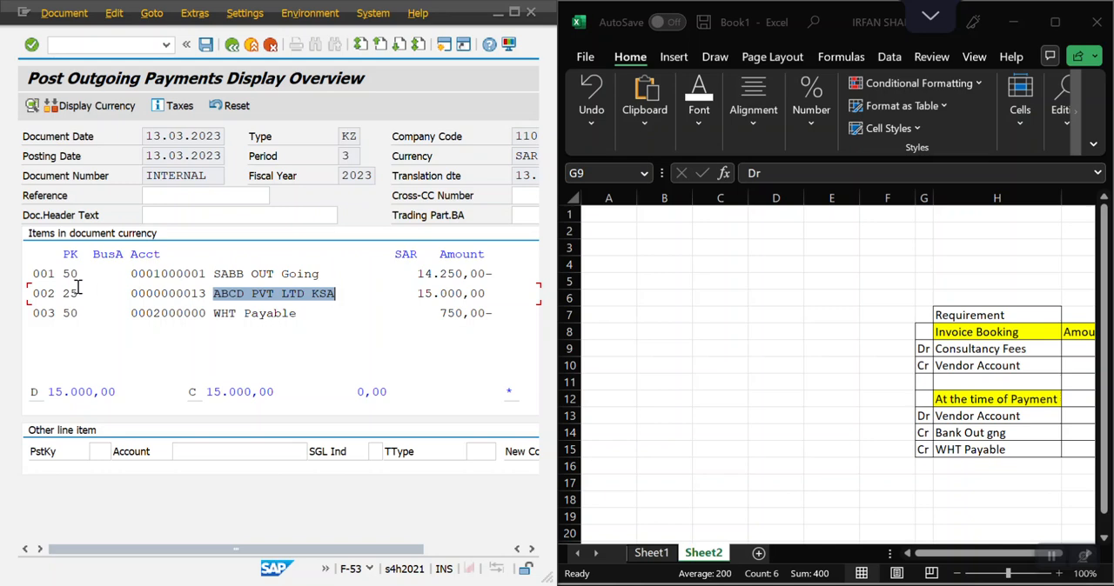
left_click_drag(79, 294, 62, 294)
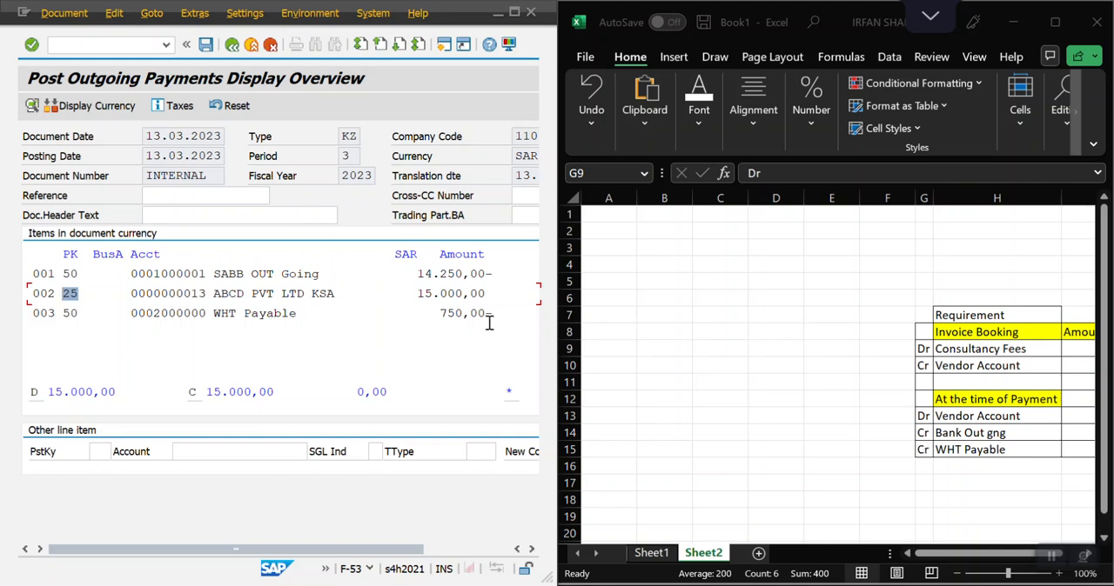
left_click_drag(213, 274, 328, 274)
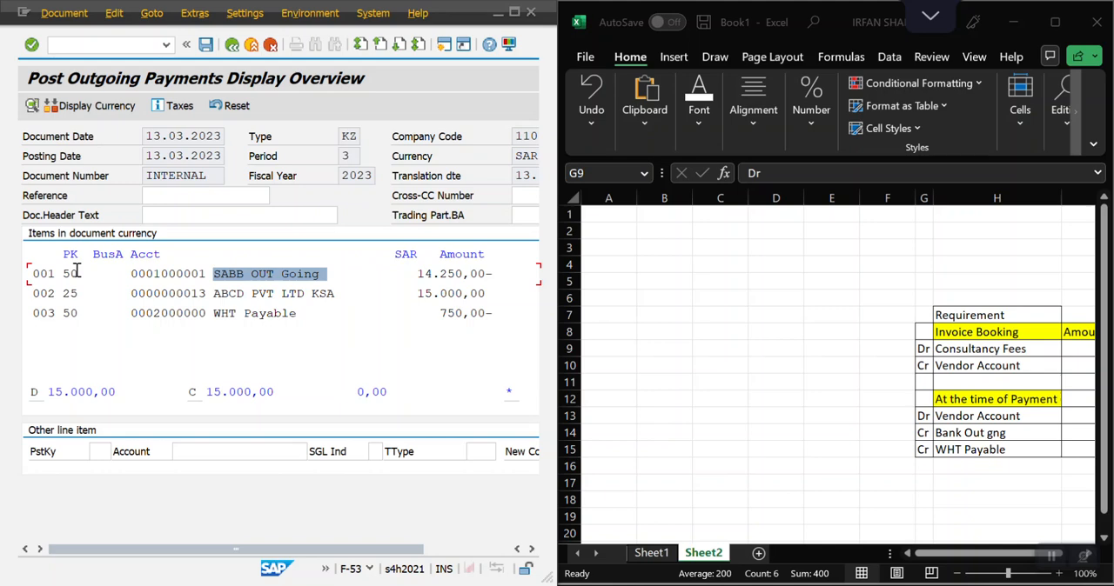
left_click(971, 449)
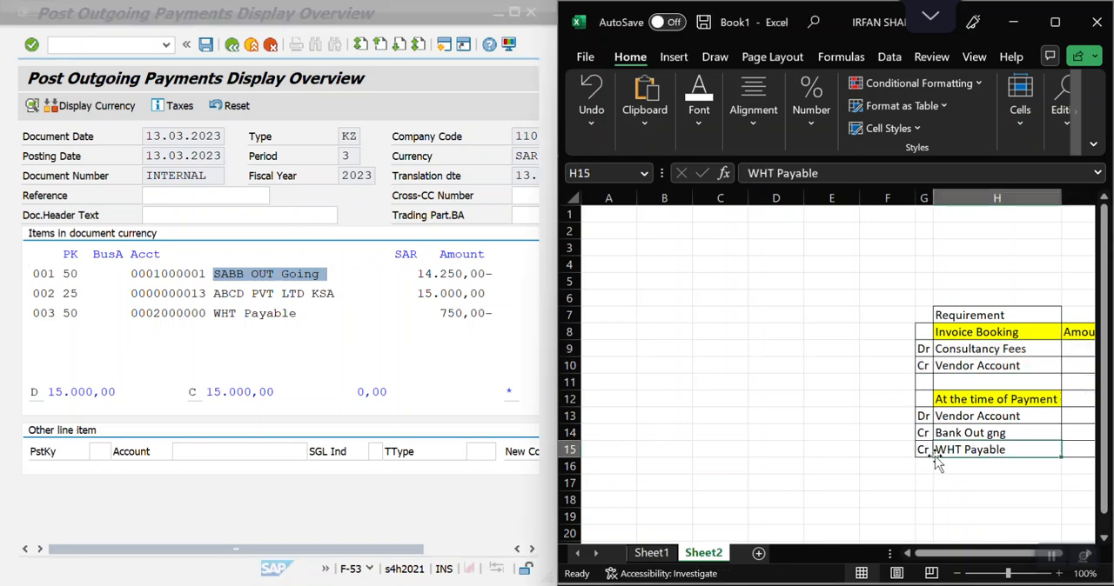
left_click(216, 313)
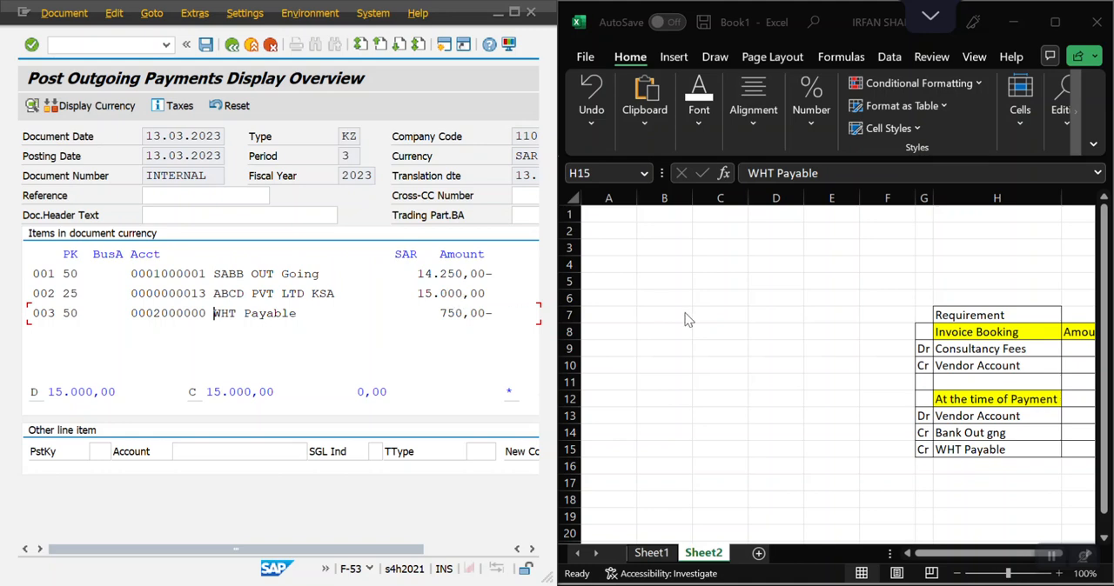
left_click_drag(990, 558, 1062, 557)
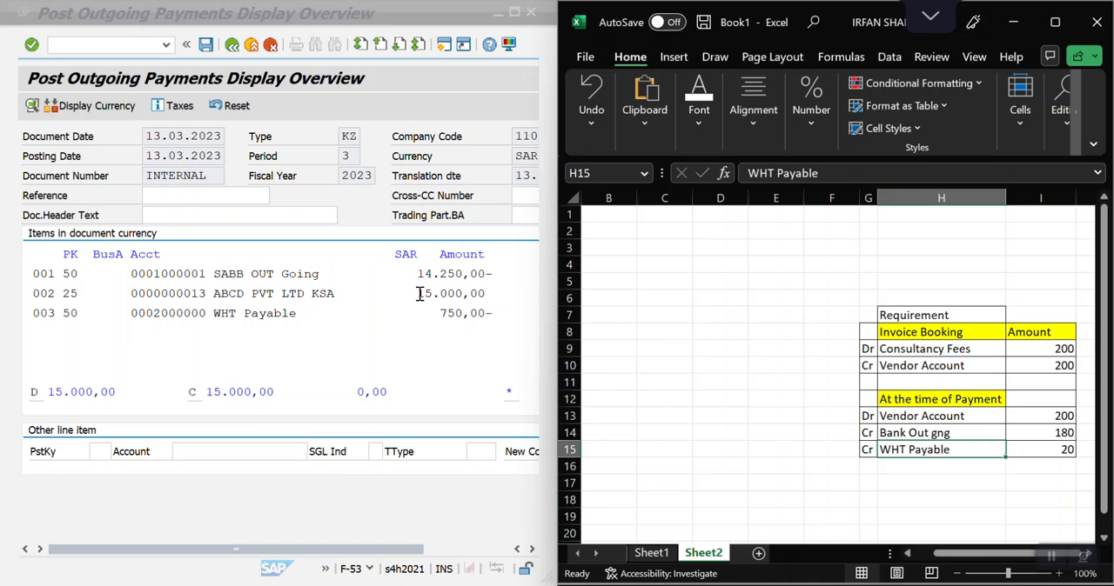
left_click(1069, 418)
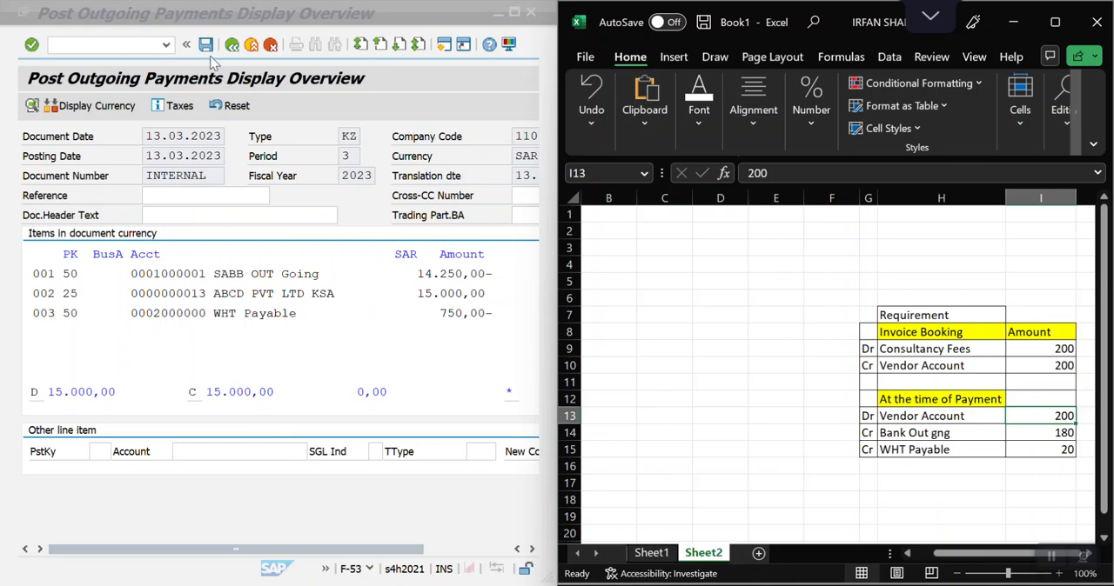
Post the outgoing payment from the maximized SAP window and display the posted document with transaction FB03.
left_click(513, 12)
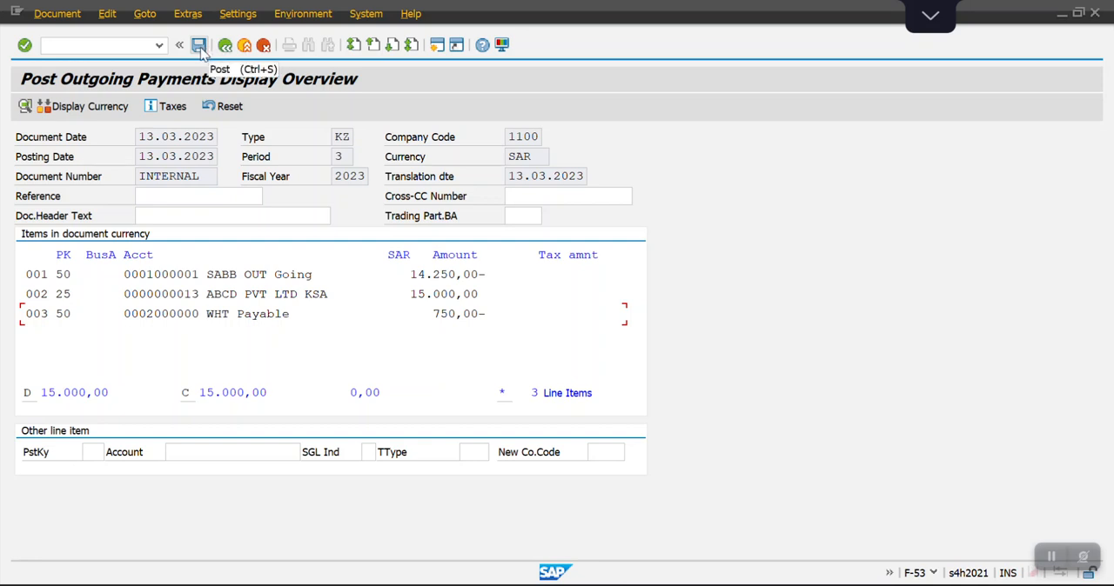
left_click(200, 46)
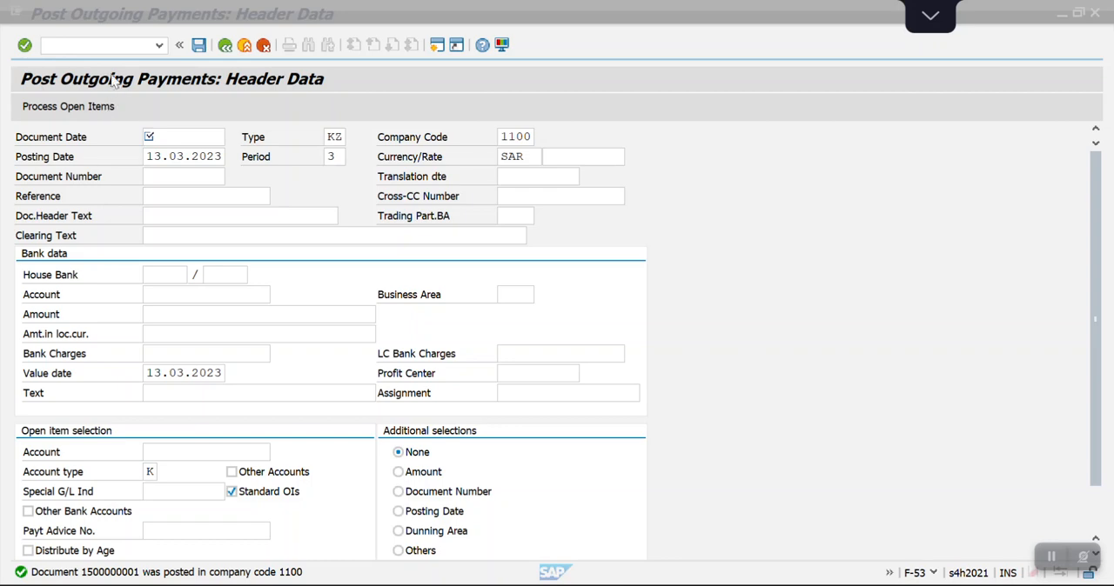
left_click(99, 46)
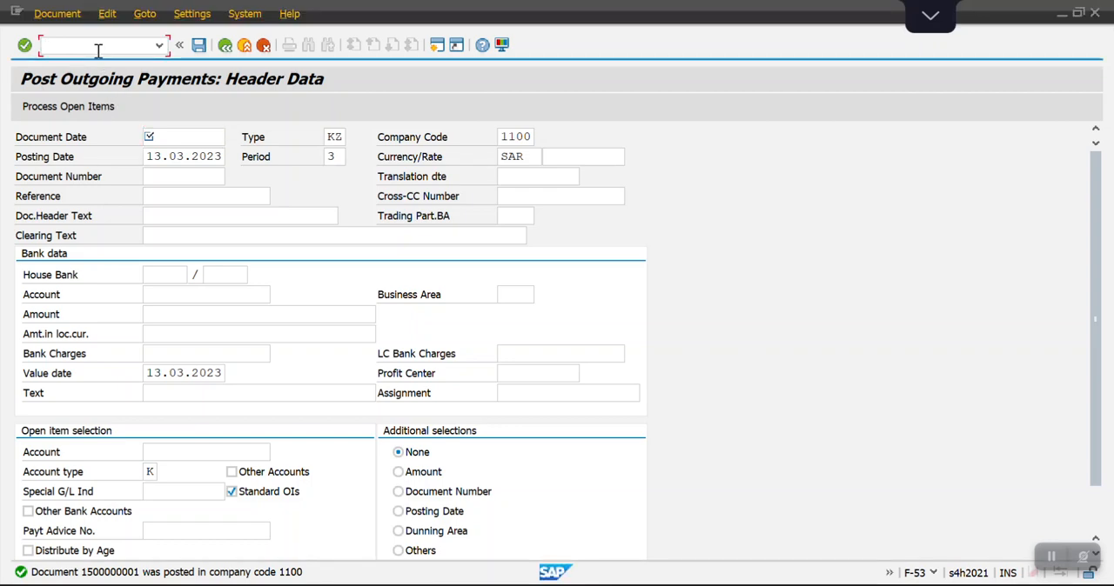
type("/NFB03")
key("Return")
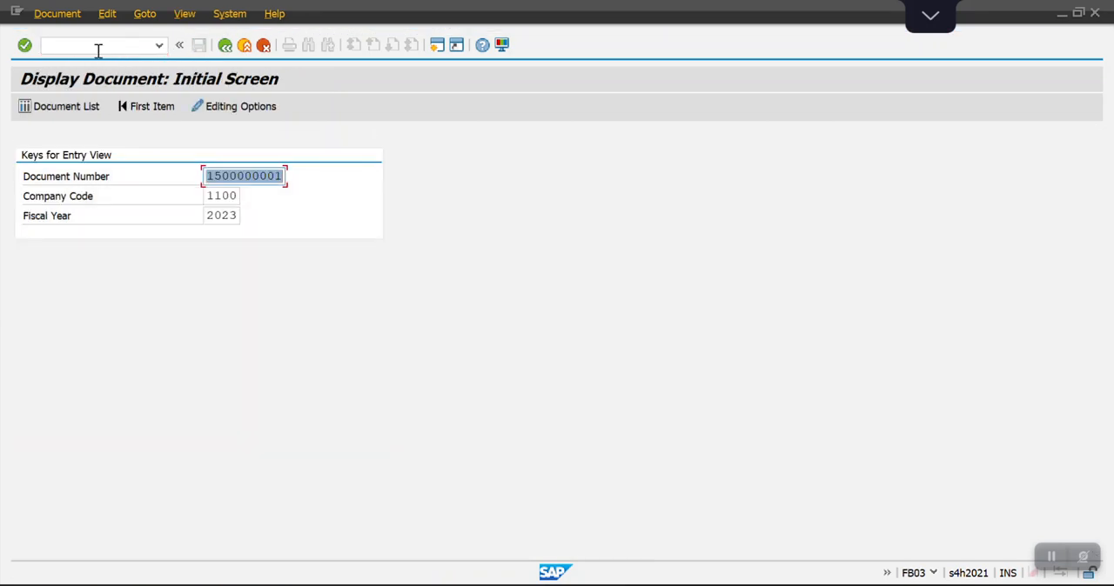
key("Return")
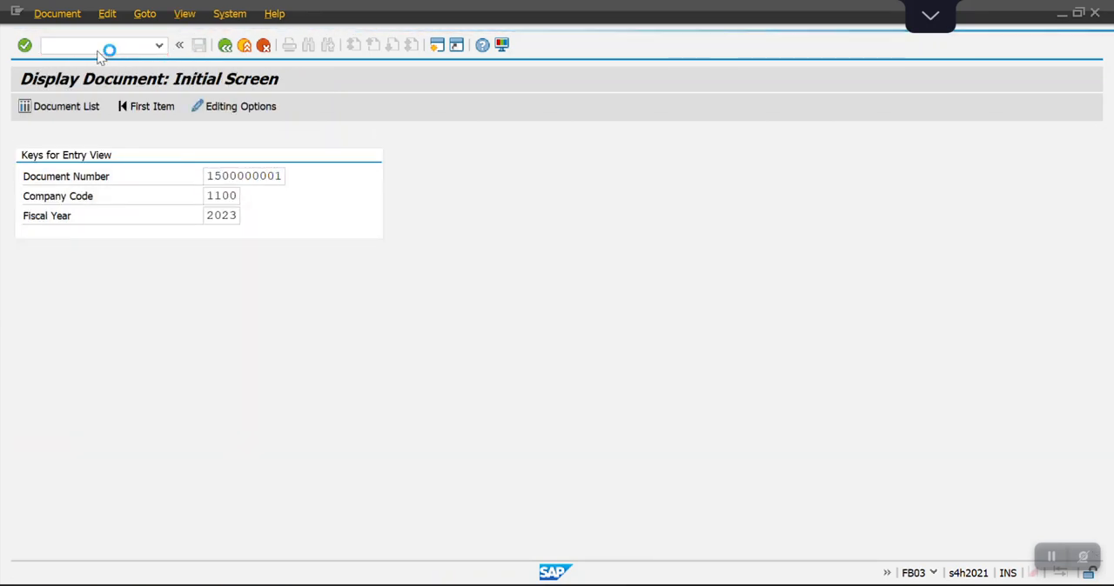